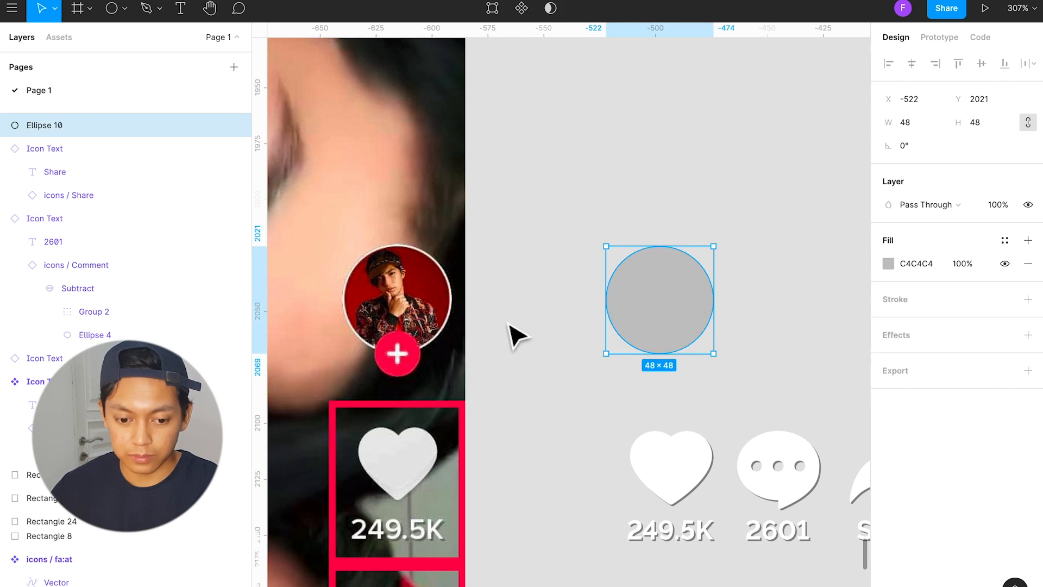
# Step: Run the Unsplash plugin on the grey 48 × 48 circle and move its window clear of the circle
pyautogui.rightClick(658, 294)
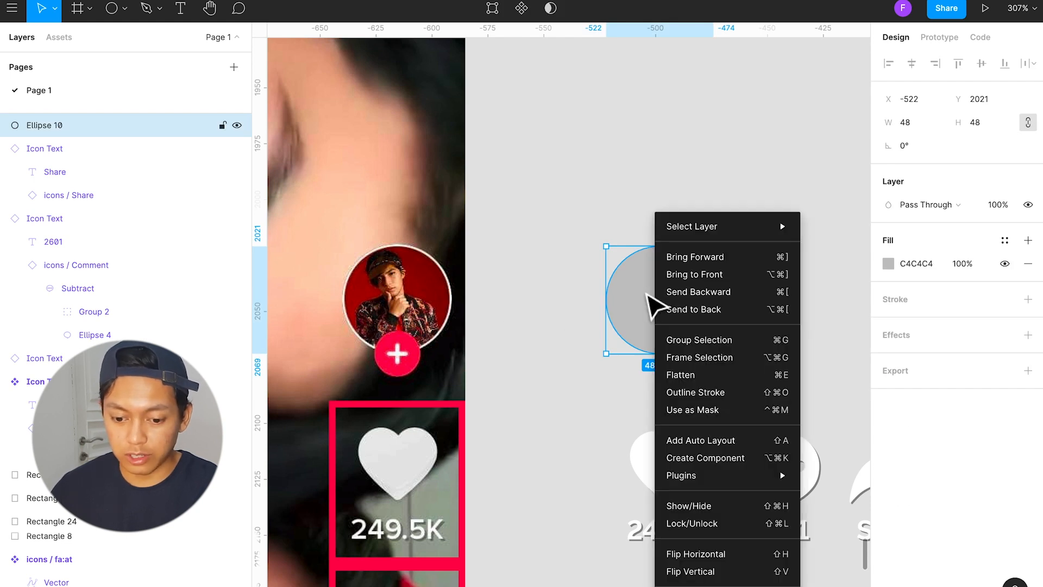
pyautogui.click(575, 312)
pyautogui.click(634, 310)
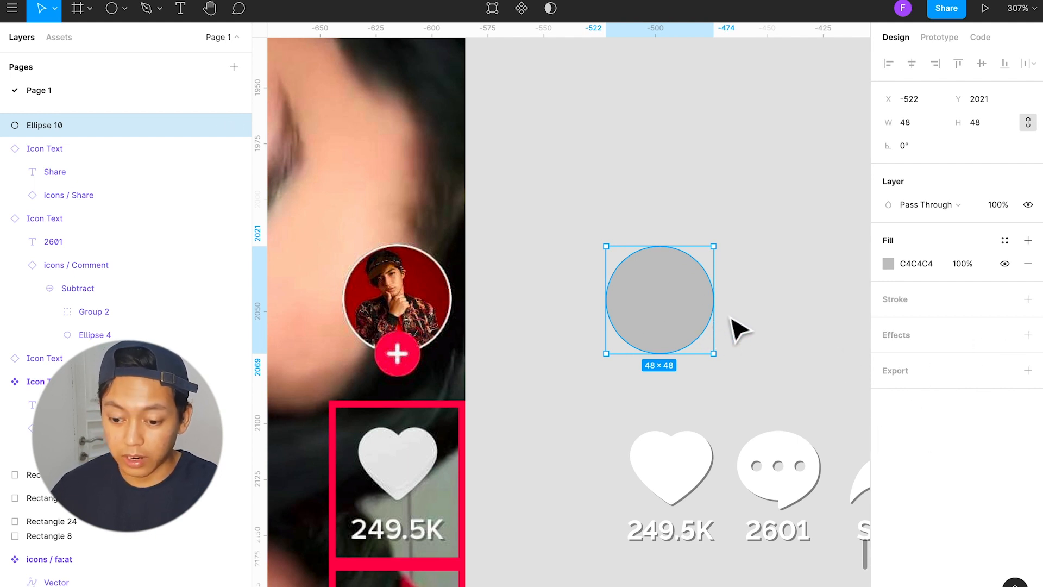
pyautogui.rightClick(654, 312)
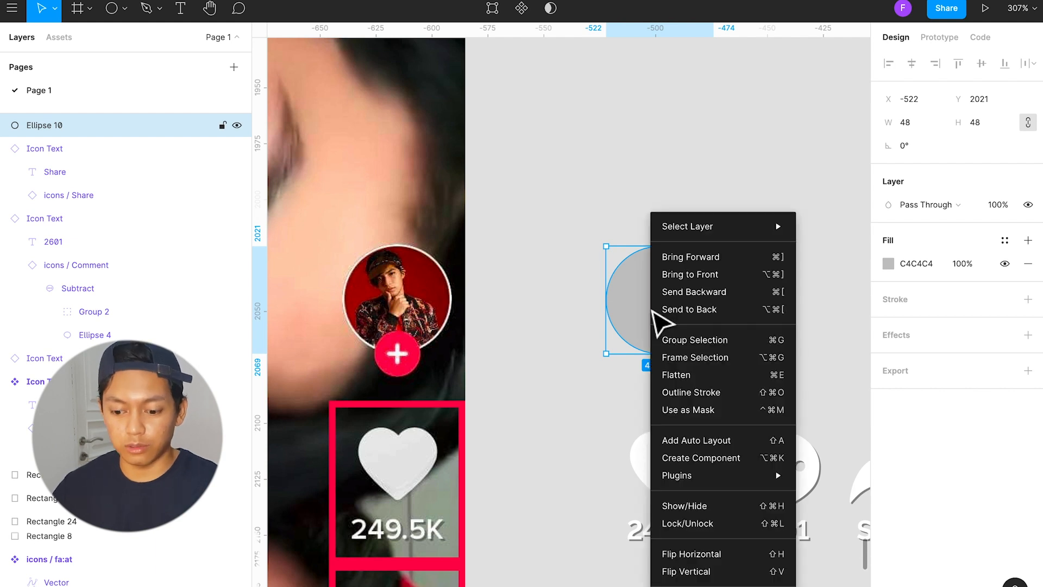
pyautogui.moveTo(756, 481)
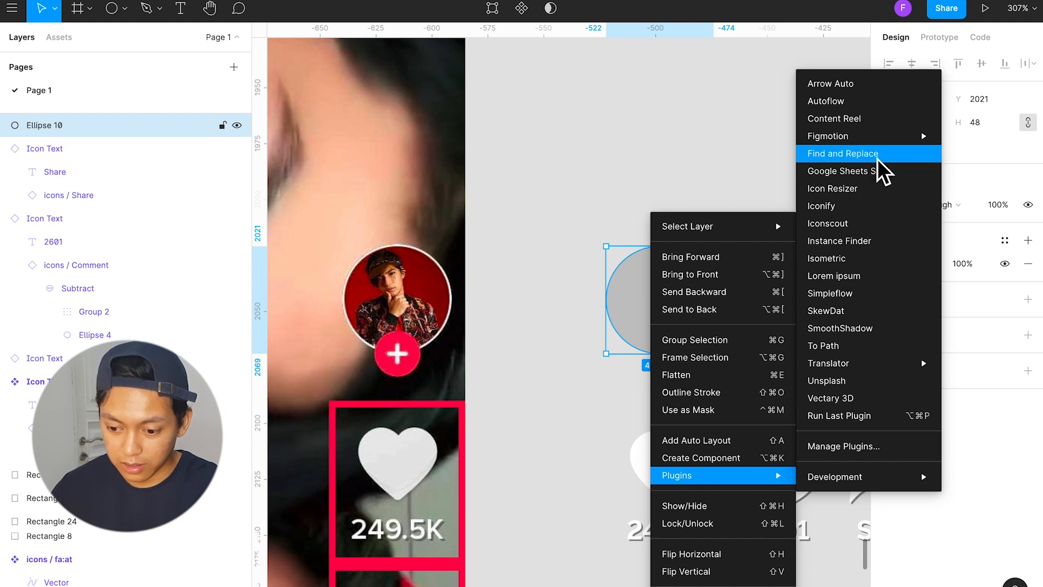
pyautogui.click(826, 380)
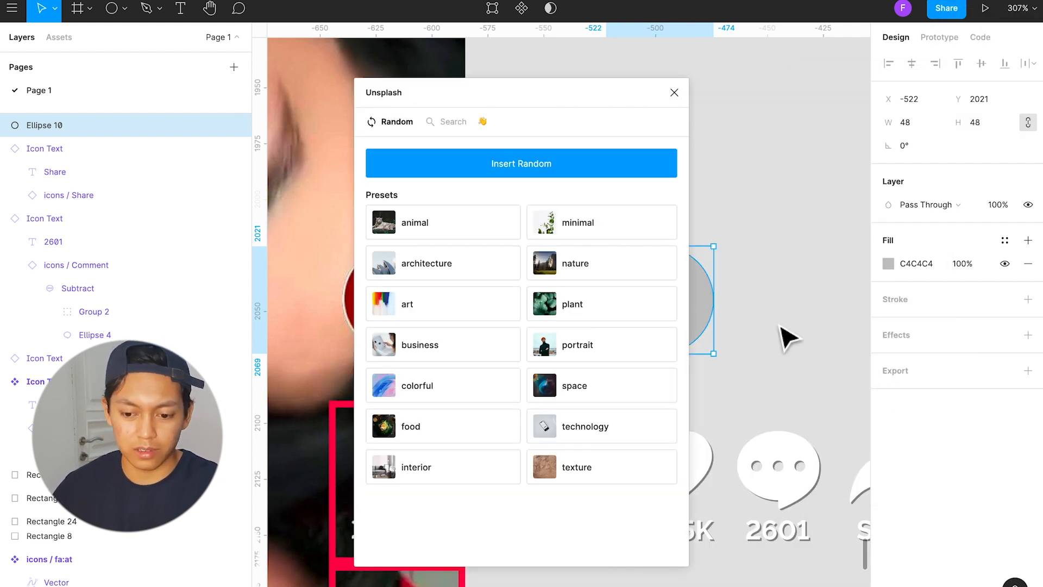
pyautogui.moveTo(616, 107); pyautogui.dragTo(511, 82)
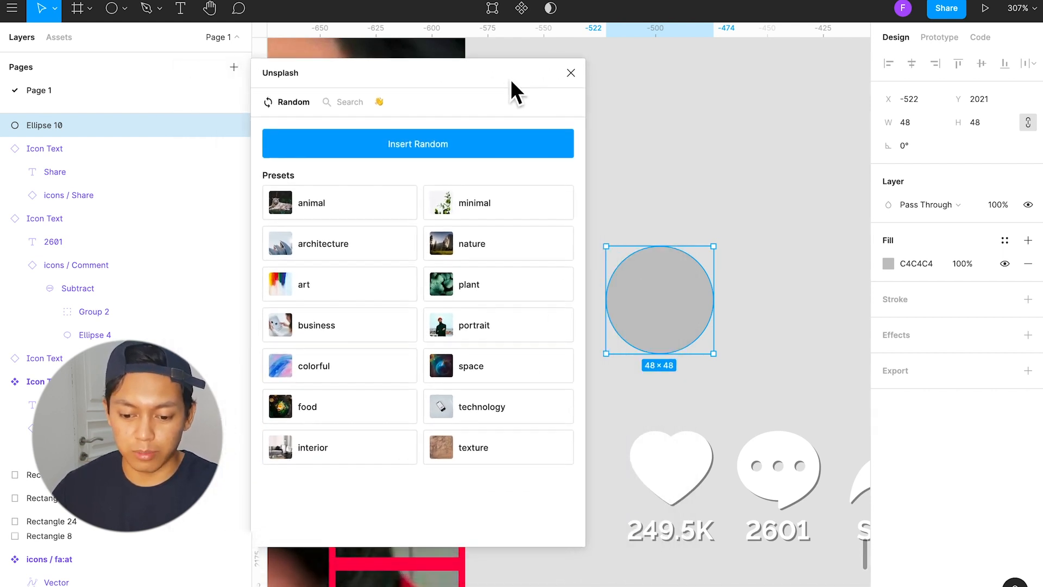
# Step: Fill the circle with a random photo from the portrait preset, trying three images, and close the plugin
pyautogui.click(504, 321)
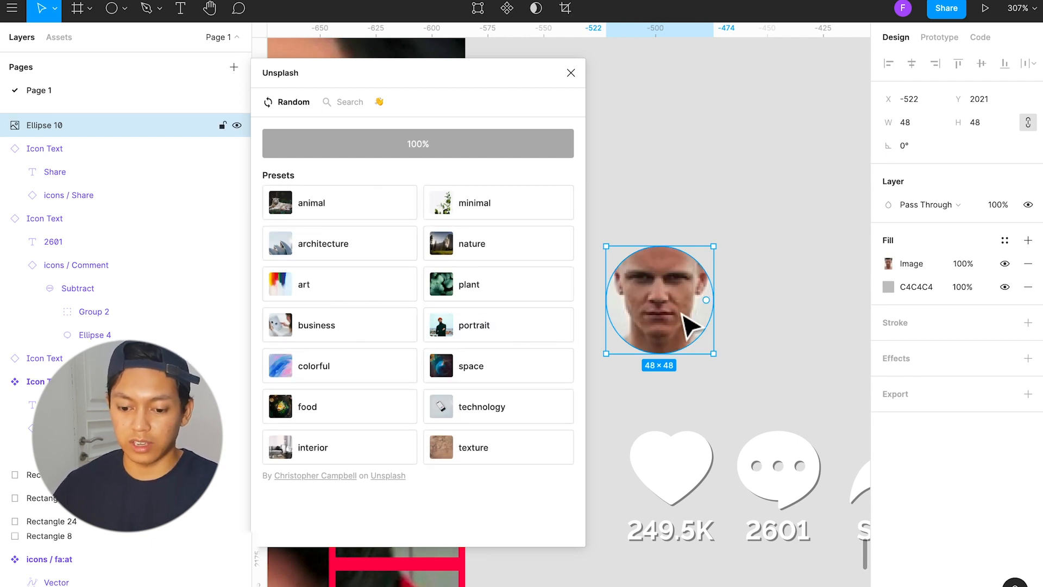
pyautogui.click(490, 322)
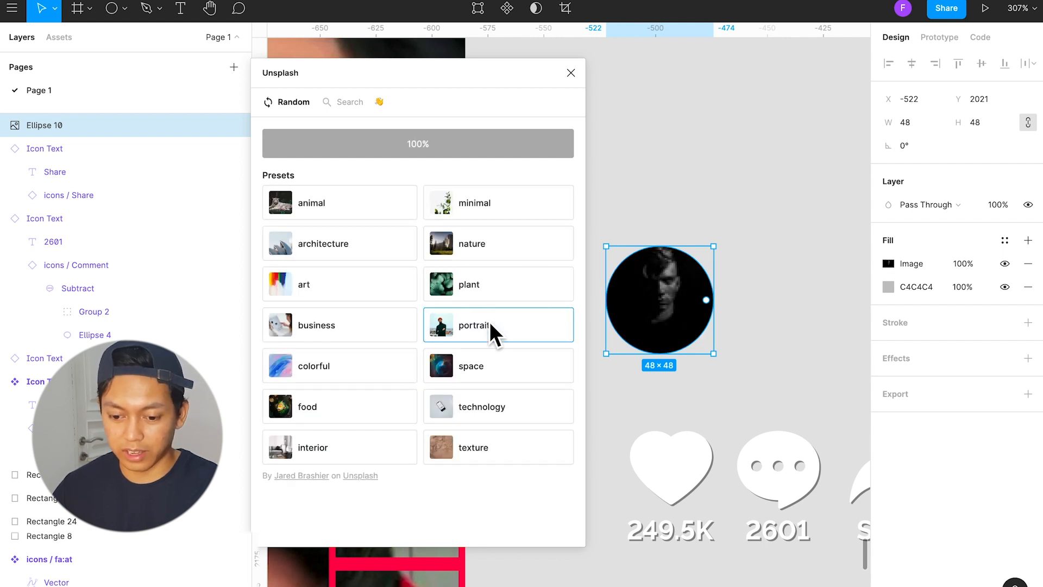
pyautogui.click(490, 322)
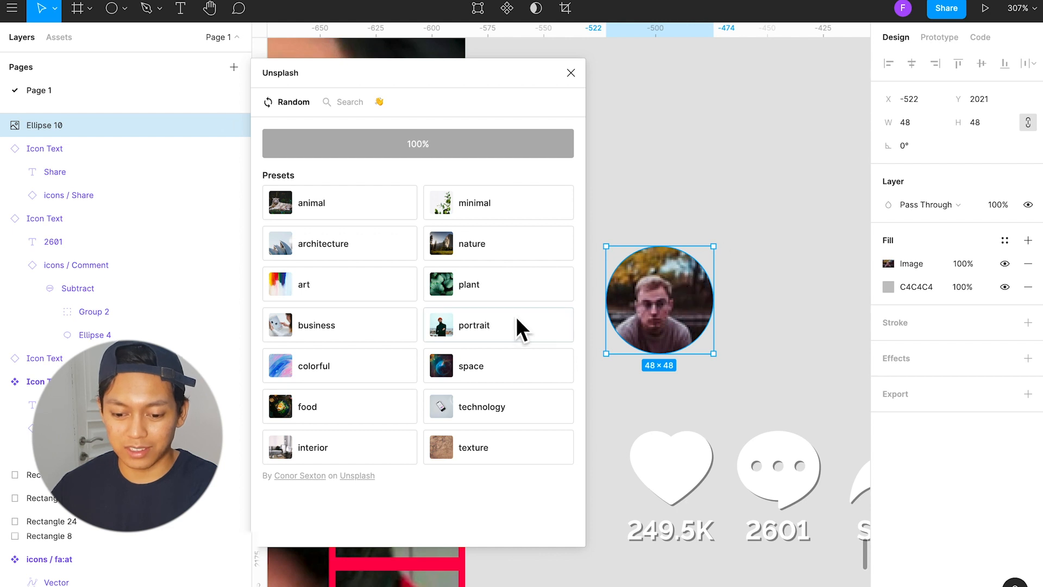
pyautogui.click(571, 73)
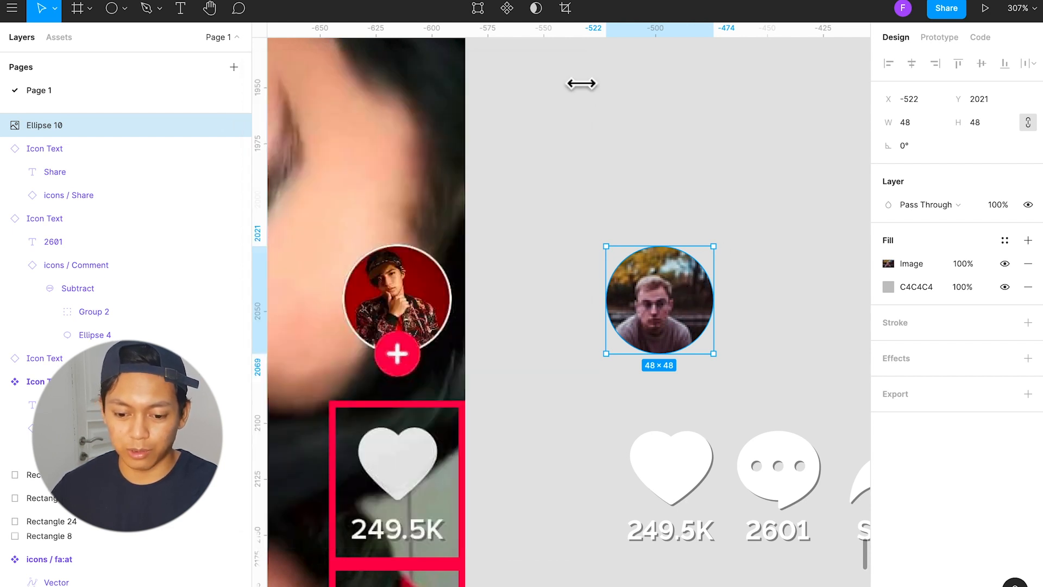
# Step: Remove the grey C4C4C4 fill beneath the circle's photo fill
pyautogui.click(798, 328)
pyautogui.click(690, 323)
pyautogui.moveTo(681, 312)
pyautogui.mouseDown()
pyautogui.moveTo(683, 300)
pyautogui.moveTo(687, 313)
pyautogui.mouseUp()
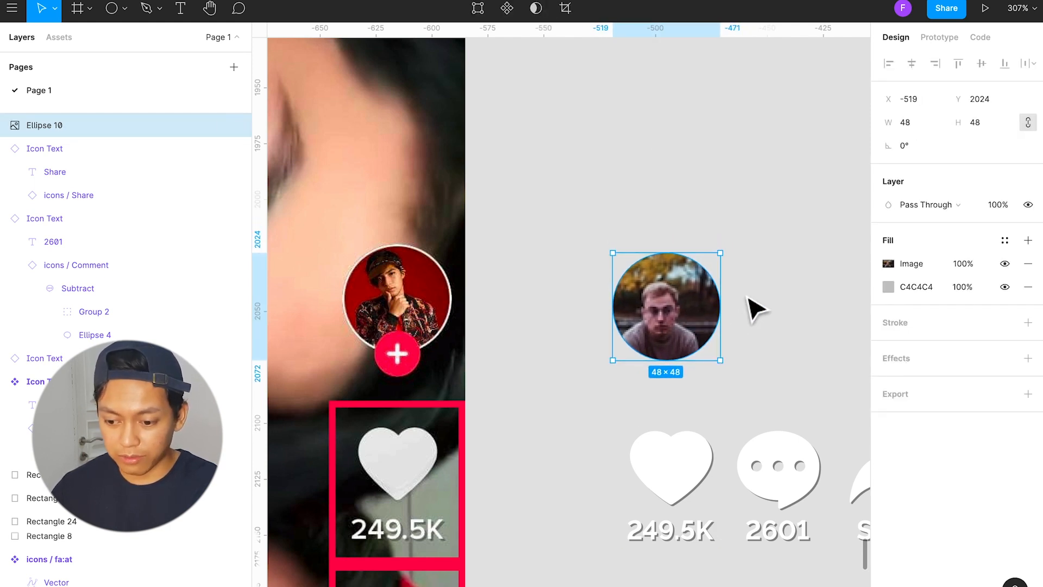
pyautogui.click(1028, 287)
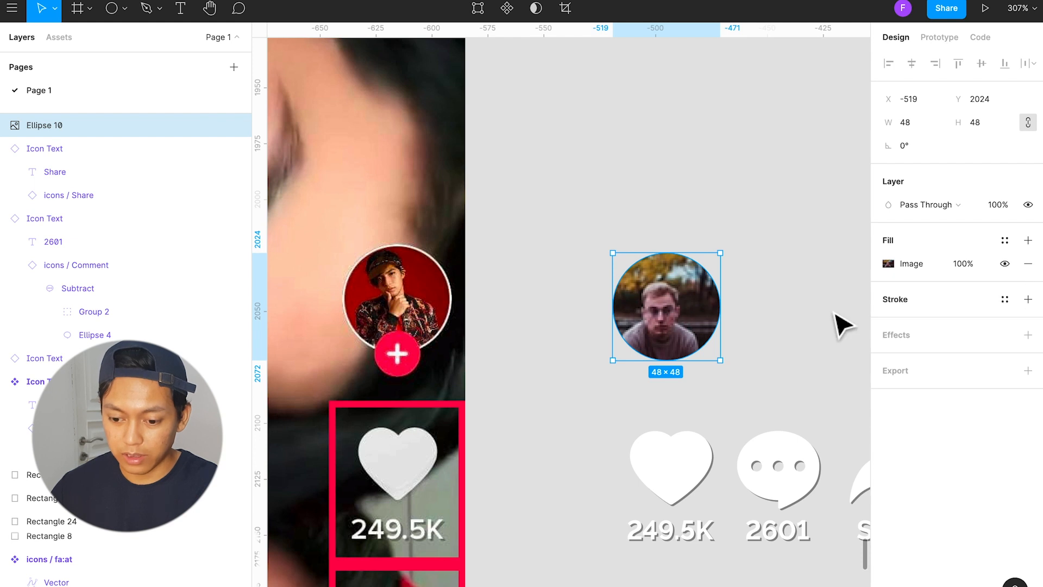
# Step: Give the photo circle a stroke in the White colour style and position it above the heart icon at X -519, Y 2021
pyautogui.moveTo(699, 324); pyautogui.dragTo(659, 302)
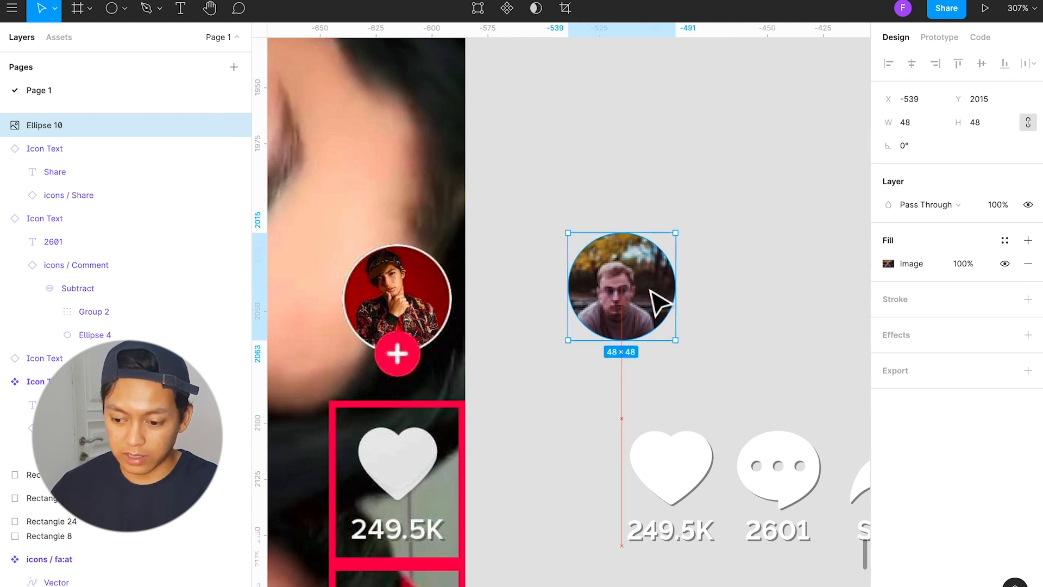
pyautogui.click(1006, 302)
pyautogui.click(971, 353)
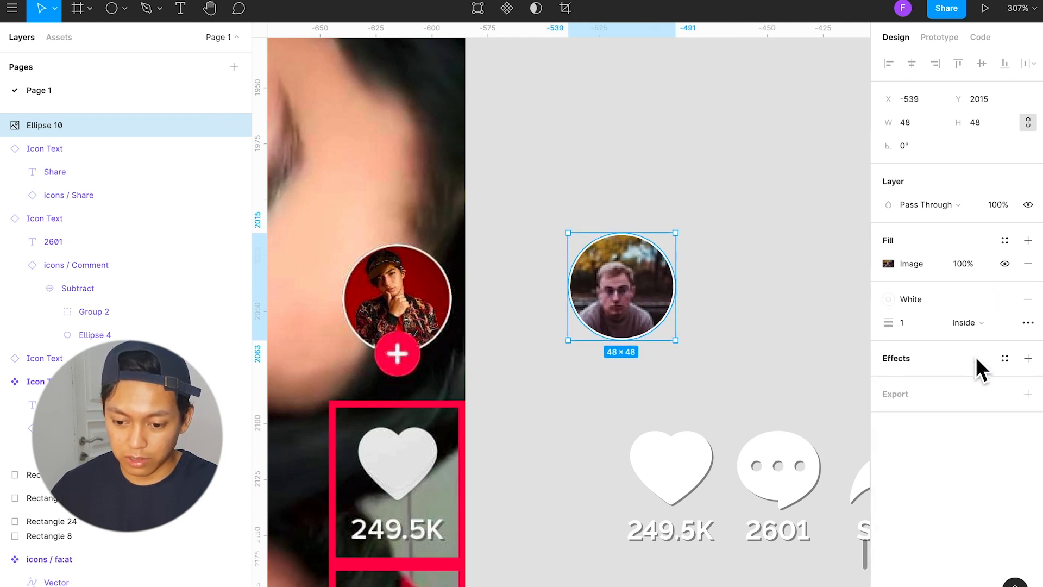
pyautogui.click(728, 318)
pyautogui.moveTo(628, 287); pyautogui.dragTo(676, 309)
pyautogui.click(775, 344)
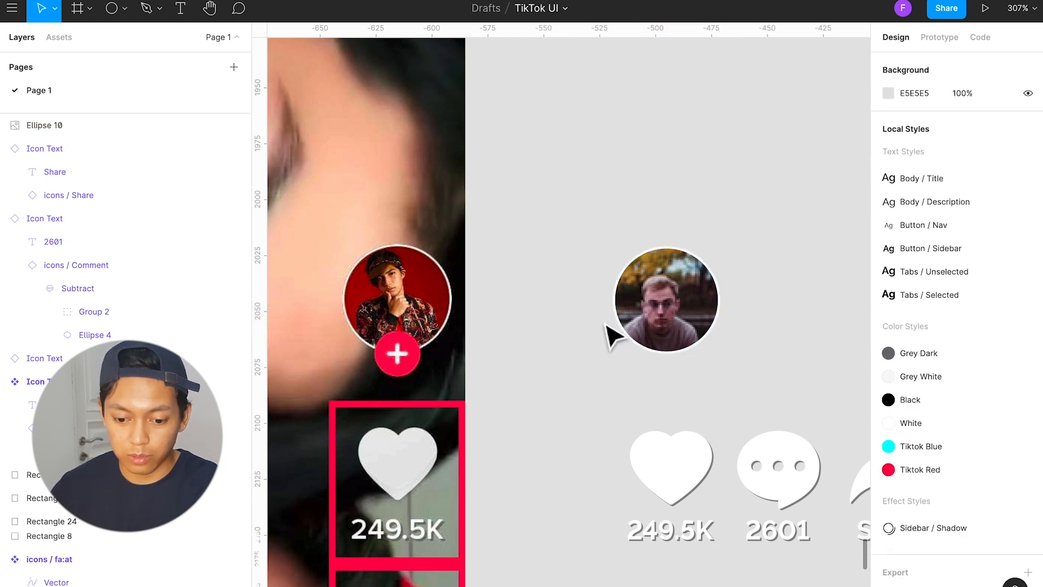
# Step: Place the add icon component over the reference avatar's plus badge, and move it across to the lower edge of the new photo circle
pyautogui.click(660, 321)
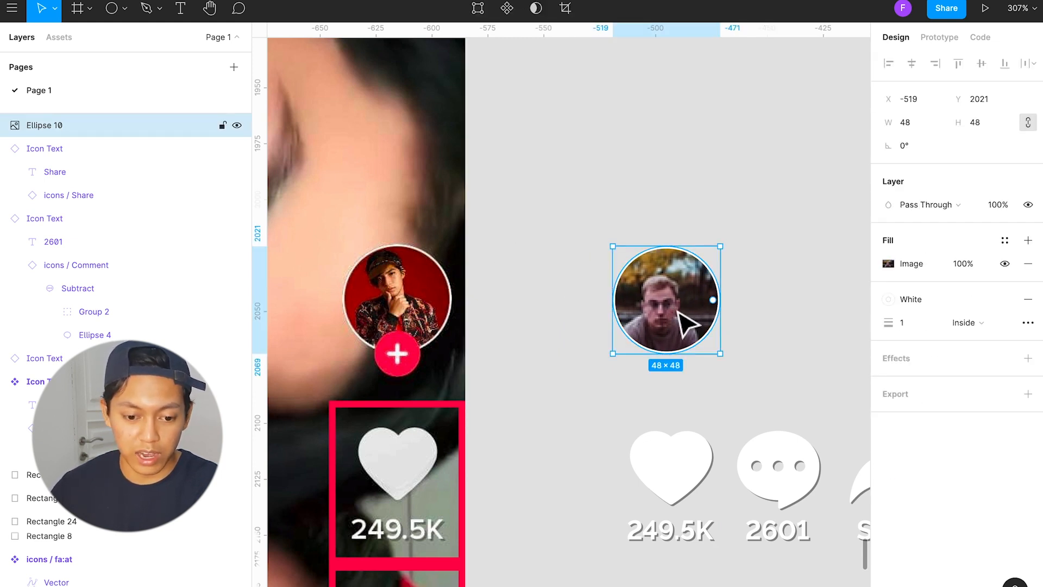
pyautogui.click(71, 45)
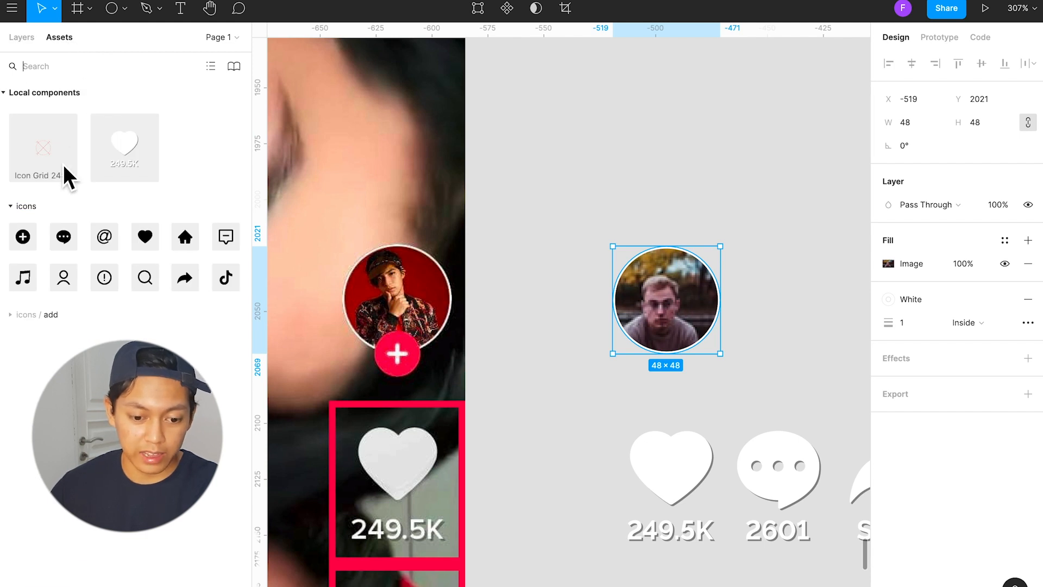
pyautogui.moveTo(23, 237); pyautogui.dragTo(408, 361)
pyautogui.press('Left')
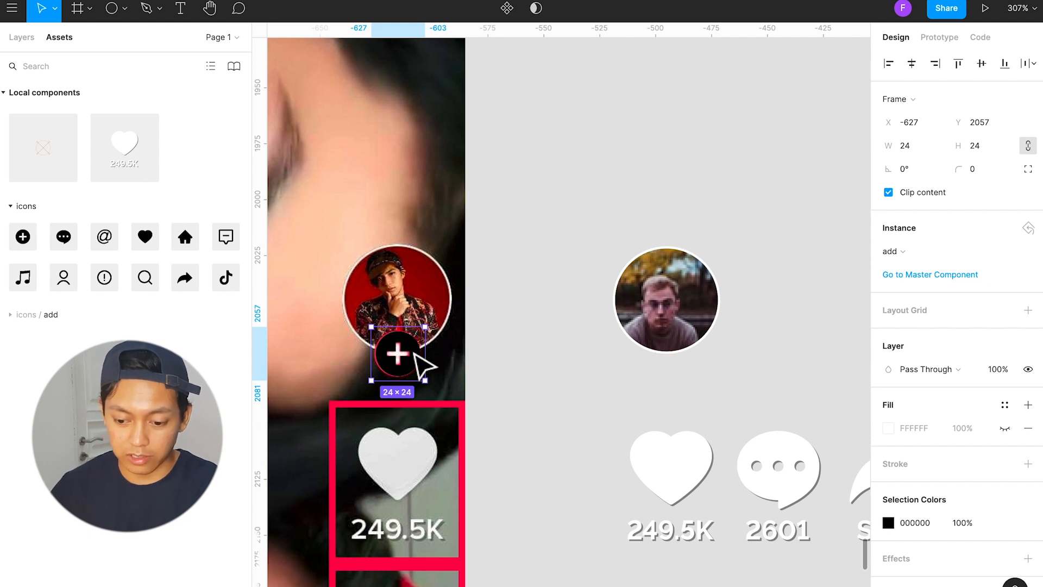
pyautogui.moveTo(415, 357); pyautogui.dragTo(687, 363)
pyautogui.click(728, 380)
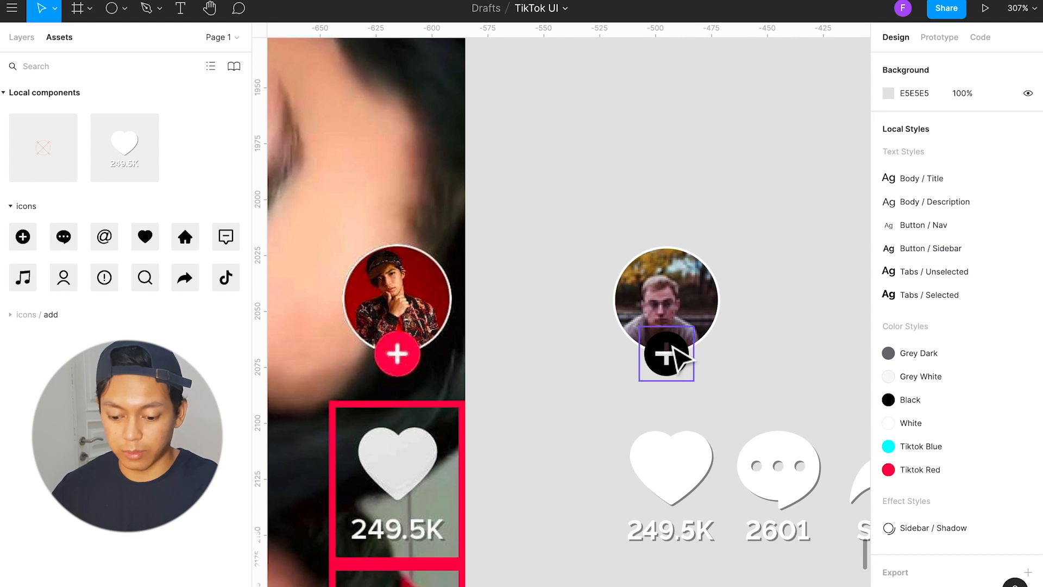
# Step: Draw a 14 × 14 circle over the centre of the add icon and fill it with the White colour style
pyautogui.press('o')
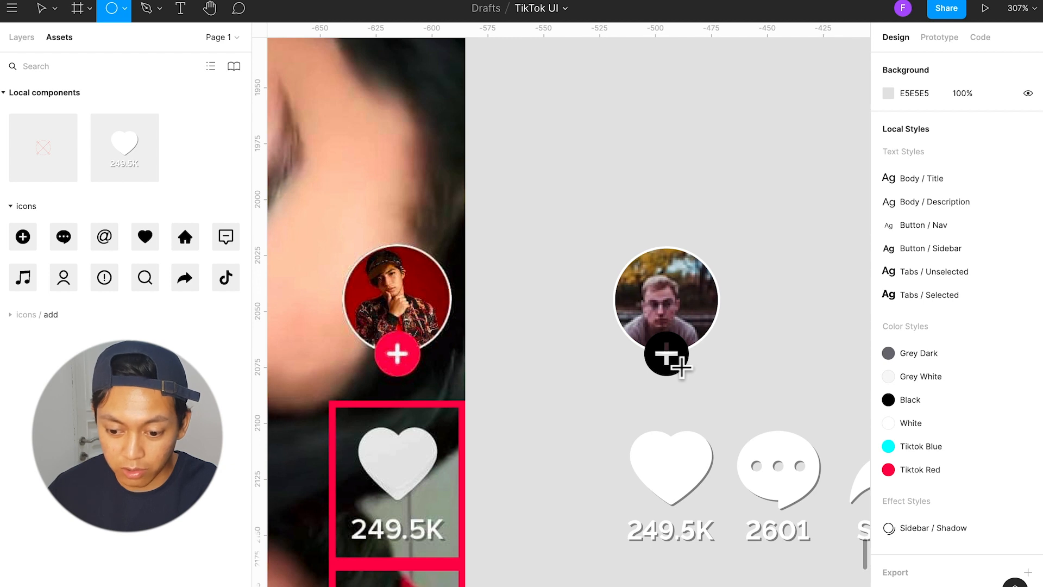
pyautogui.moveTo(653, 340); pyautogui.dragTo(687, 370)
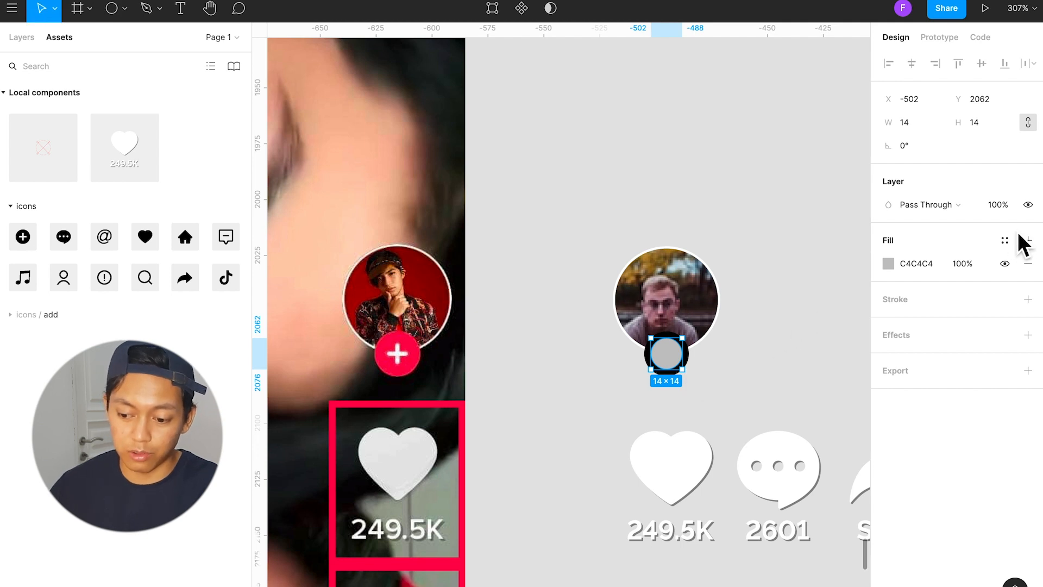
pyautogui.click(1006, 240)
pyautogui.click(970, 296)
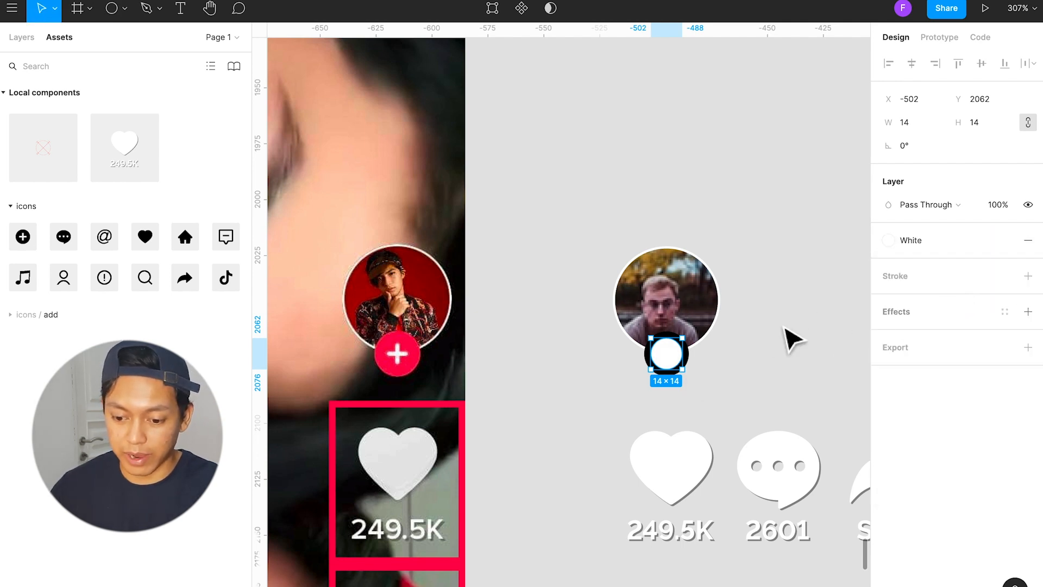
pyautogui.click(796, 335)
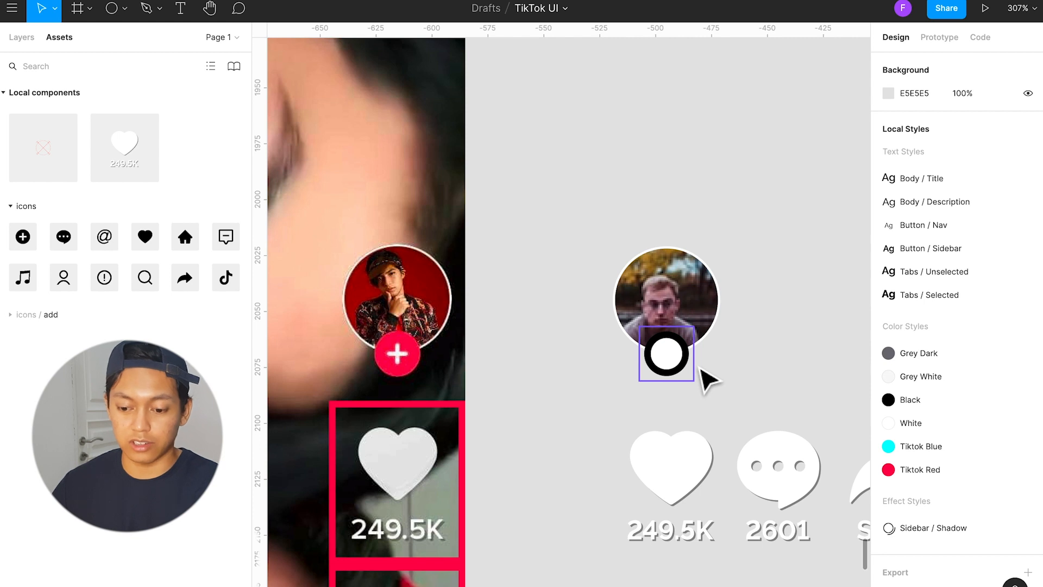
# Step: Bring the add icon to the front so the small white circle sits behind its plus cutout
pyautogui.click(697, 373)
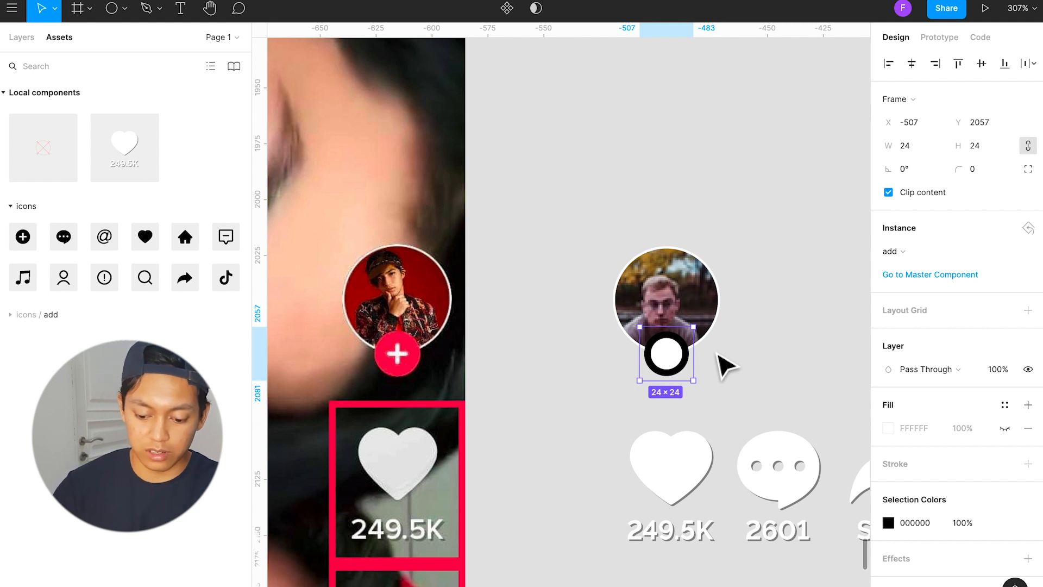
pyautogui.press('alt+super+bracketright')
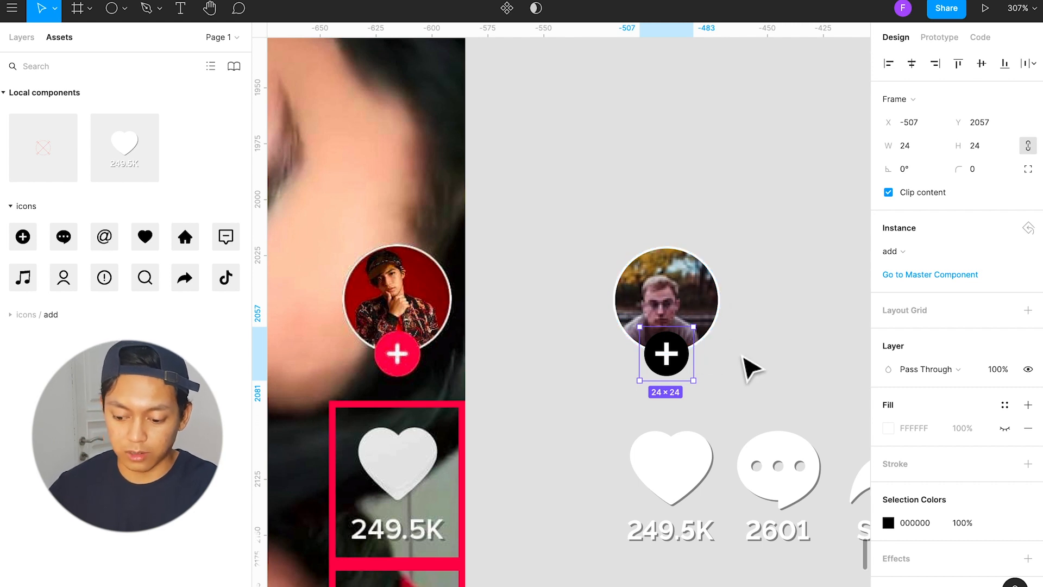
pyautogui.press('alt+super+bracketright')
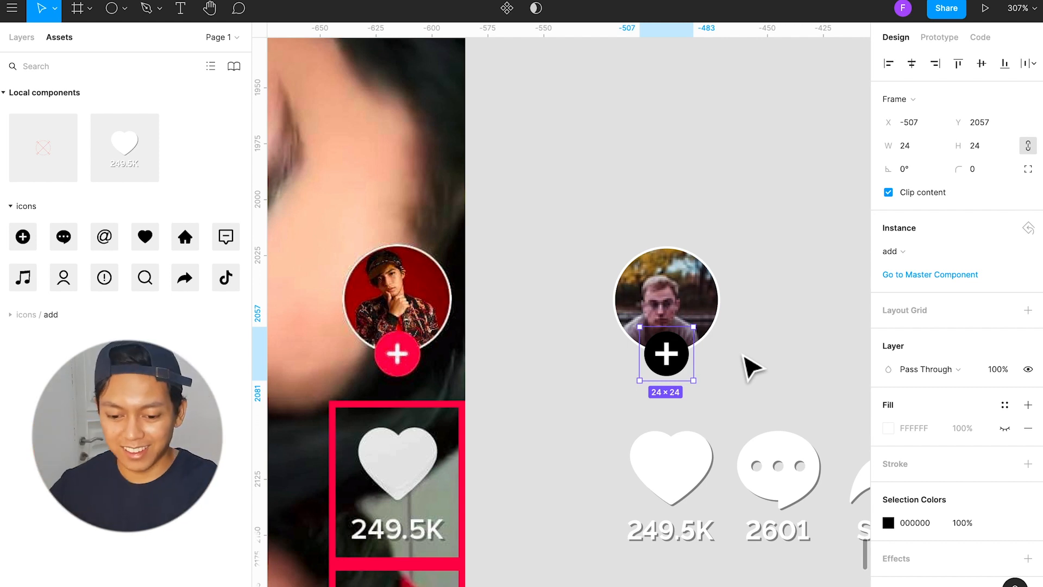
pyautogui.press('alt+super+bracketright')
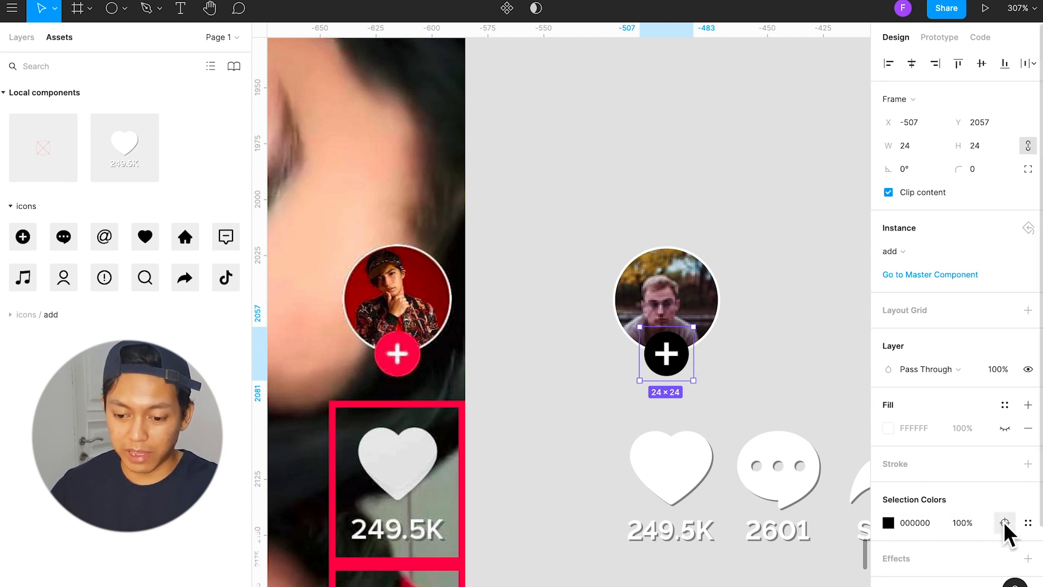
# Step: Recolour the add icon's black shape with the Tiktok Red colour style
pyautogui.click(1003, 522)
pyautogui.click(1006, 370)
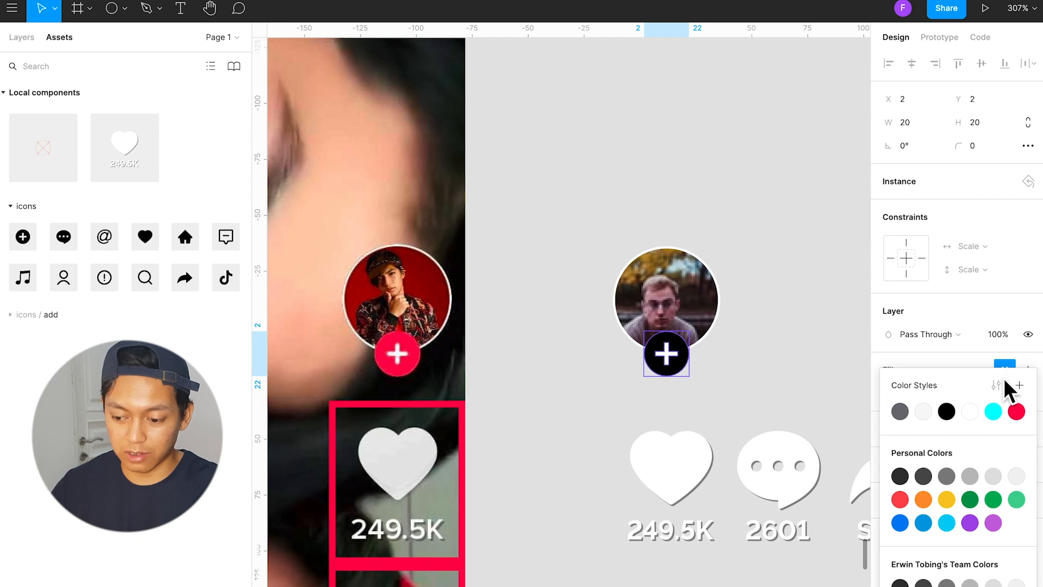
pyautogui.click(1017, 412)
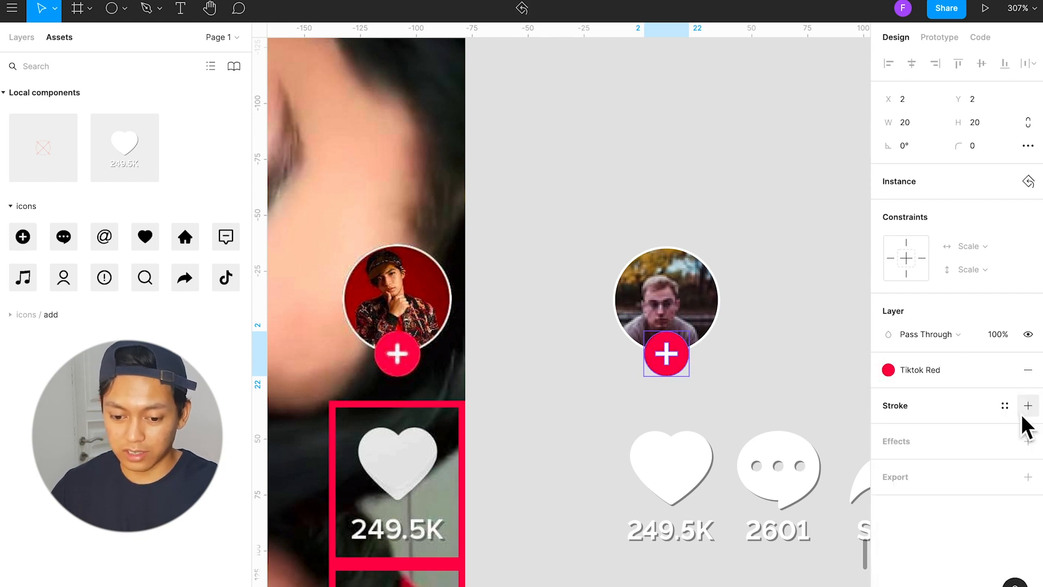
pyautogui.click(782, 370)
# Step: Create a component from the photo circle, the white backing circle and the red add icon together
pyautogui.moveTo(762, 384); pyautogui.dragTo(752, 403)
pyautogui.click(582, 234)
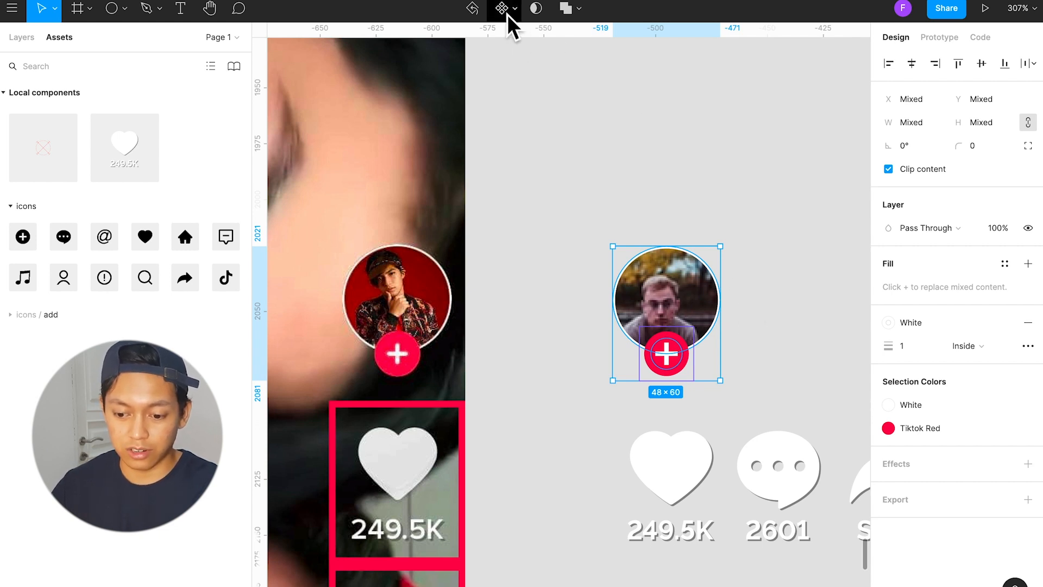
pyautogui.click(768, 238)
pyautogui.moveTo(748, 205); pyautogui.dragTo(612, 407)
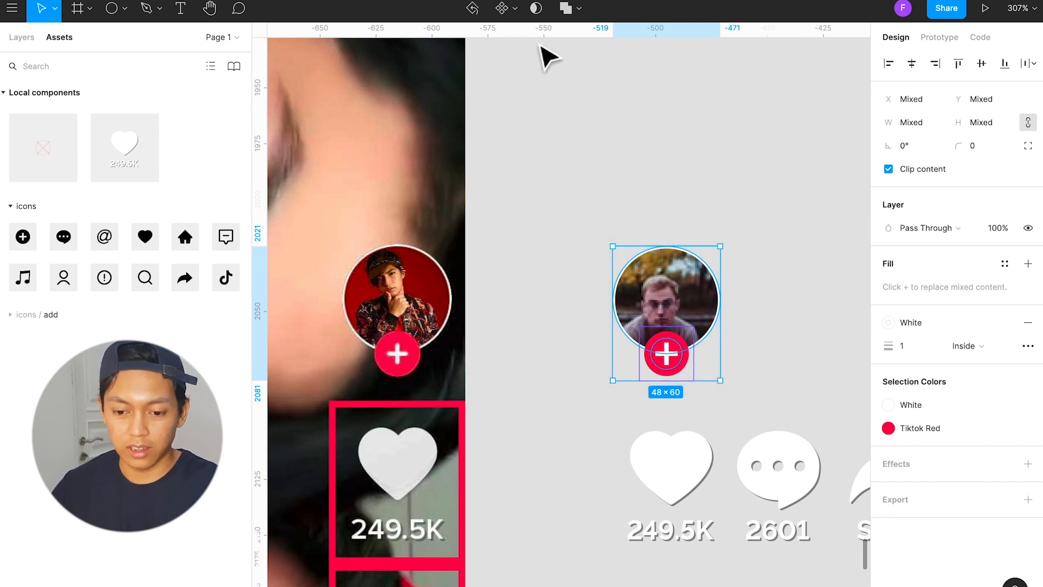
pyautogui.click(503, 14)
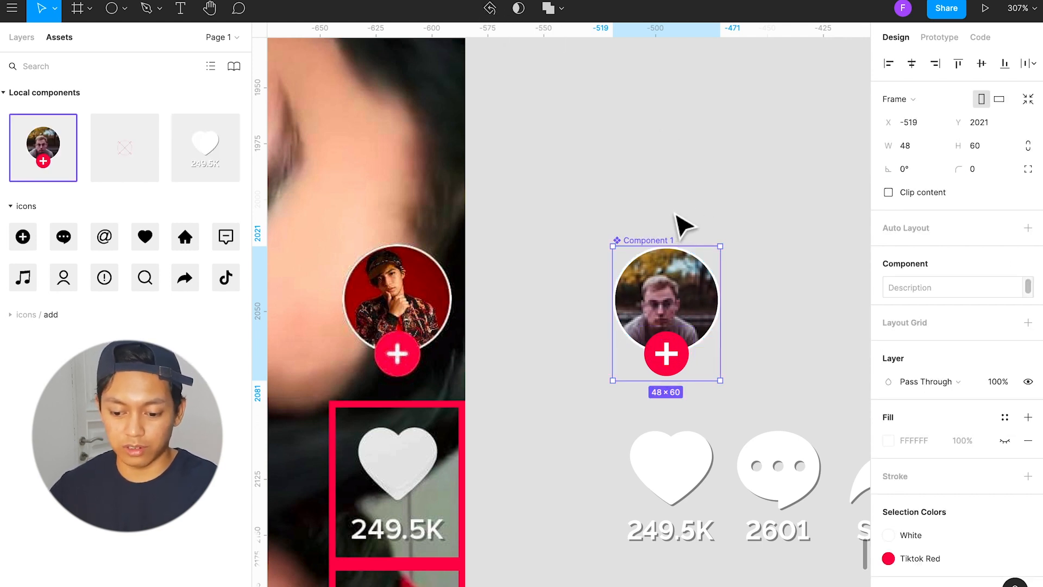
pyautogui.hscroll(6, 676, 489)
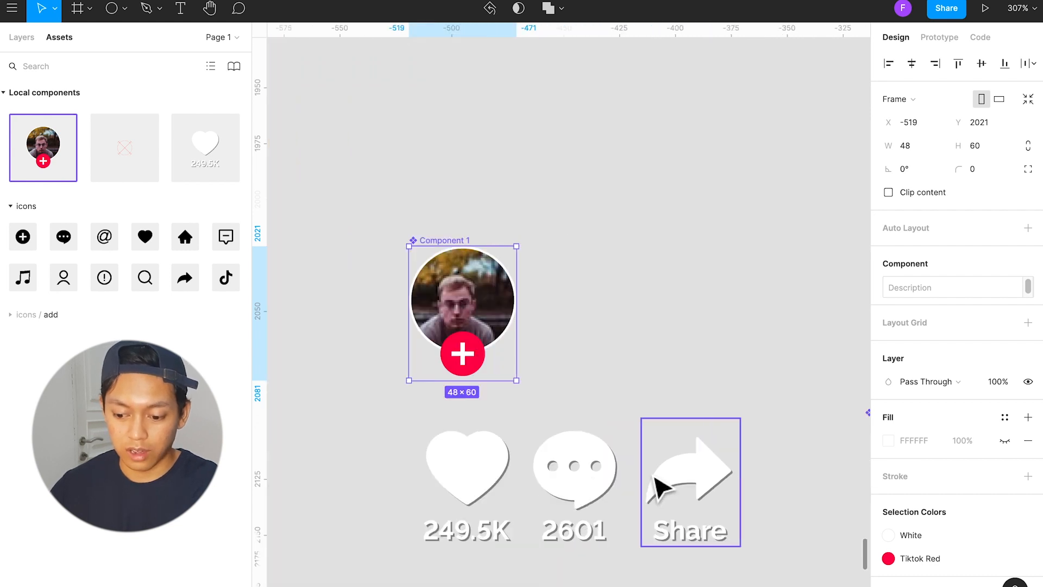
pyautogui.hscroll(-6, 660, 487)
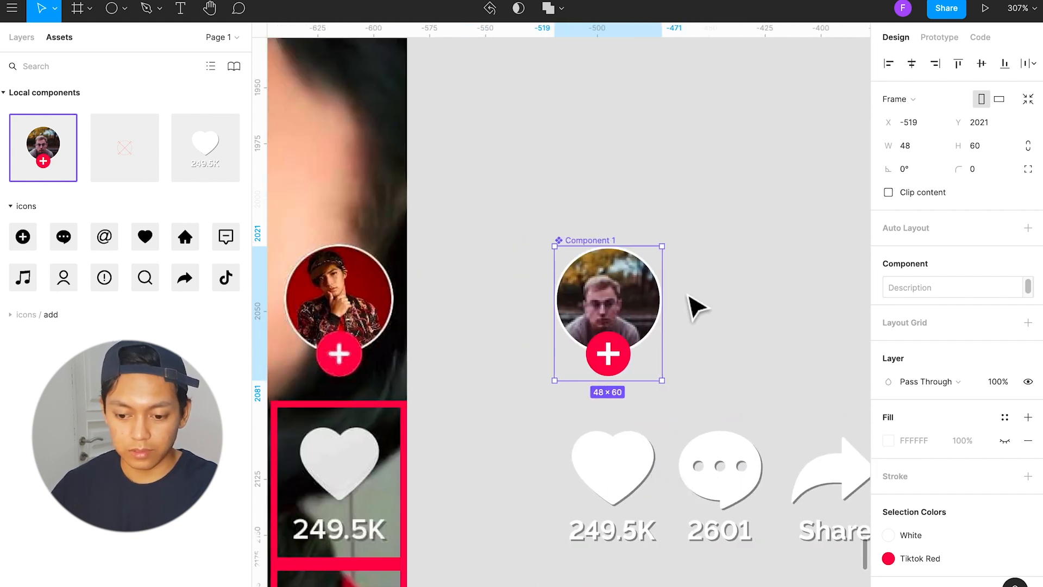
pyautogui.hscroll(1, 659, 281)
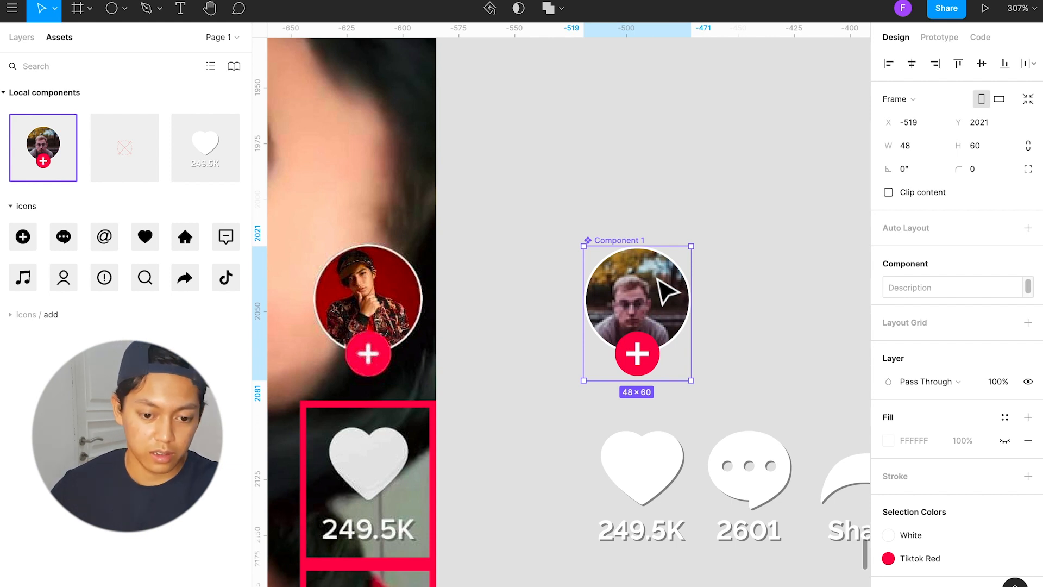
# Step: Rename the new avatar component "avatar follow" in the layer list
pyautogui.click(25, 47)
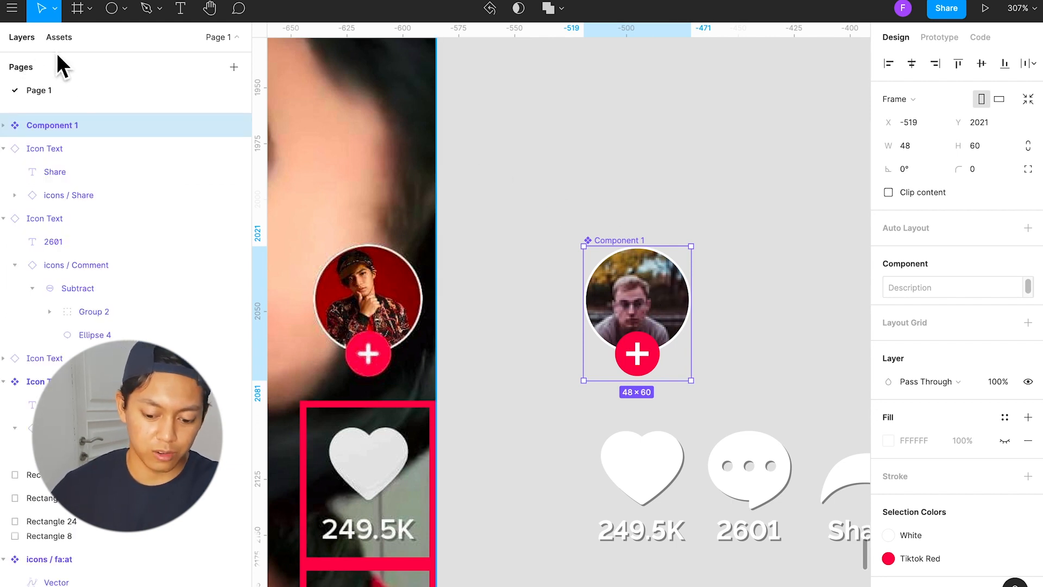
pyautogui.press('super+r')
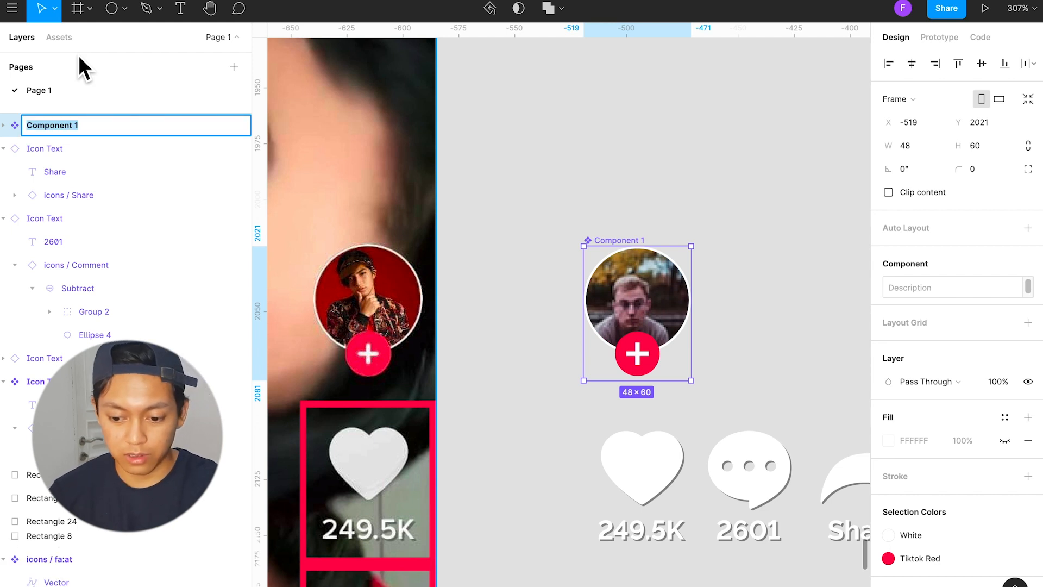
pyautogui.write('avatar')
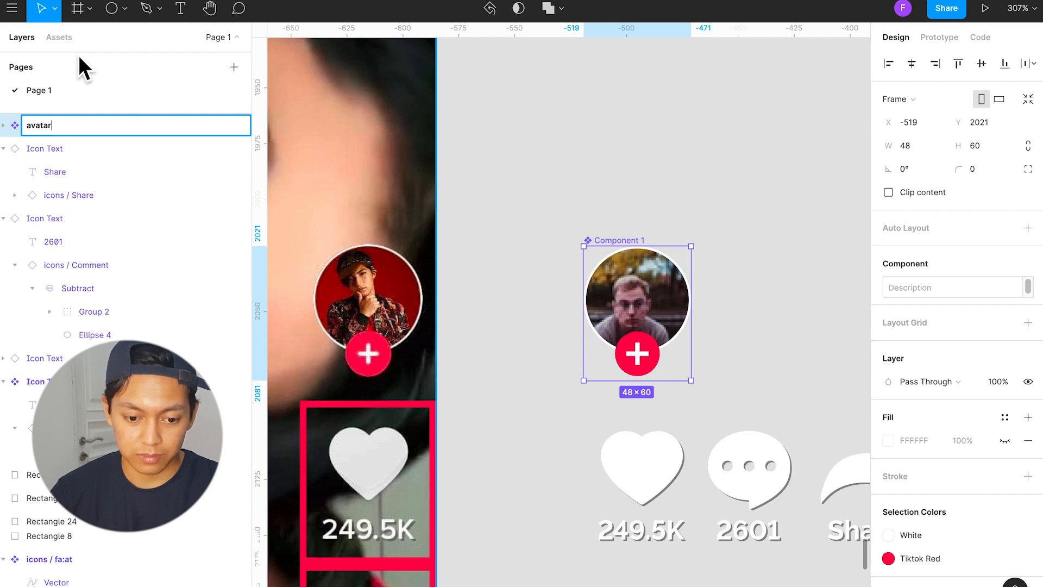
pyautogui.write('-')
pyautogui.press('BackSpace')
pyautogui.write('follow')
pyautogui.press('Return')
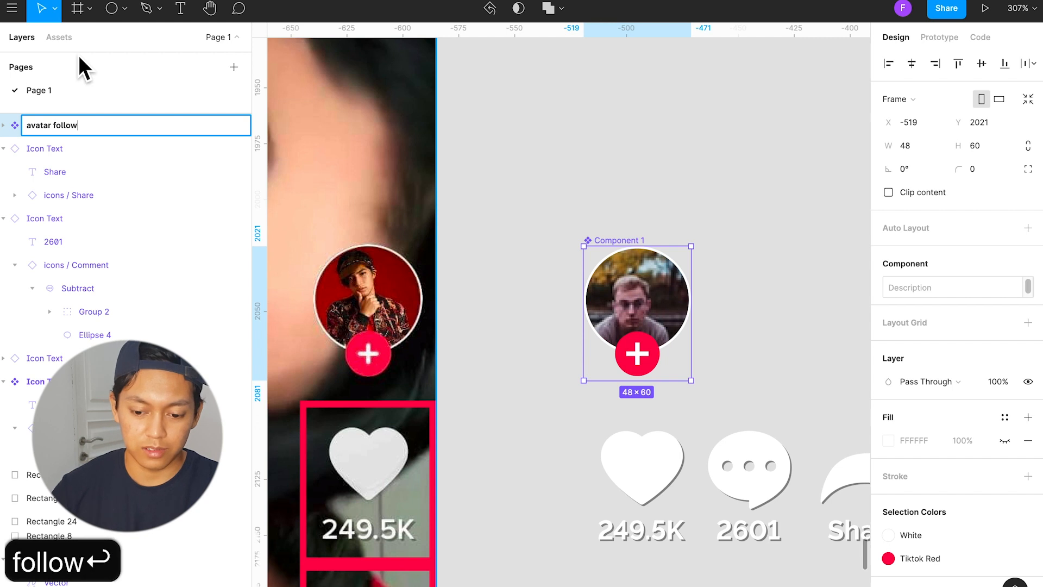
pyautogui.click(495, 327)
# Step: Apply the Sidebar / Shadow effect style to the avatar follow component
pyautogui.scroll(-5, 496, 327)
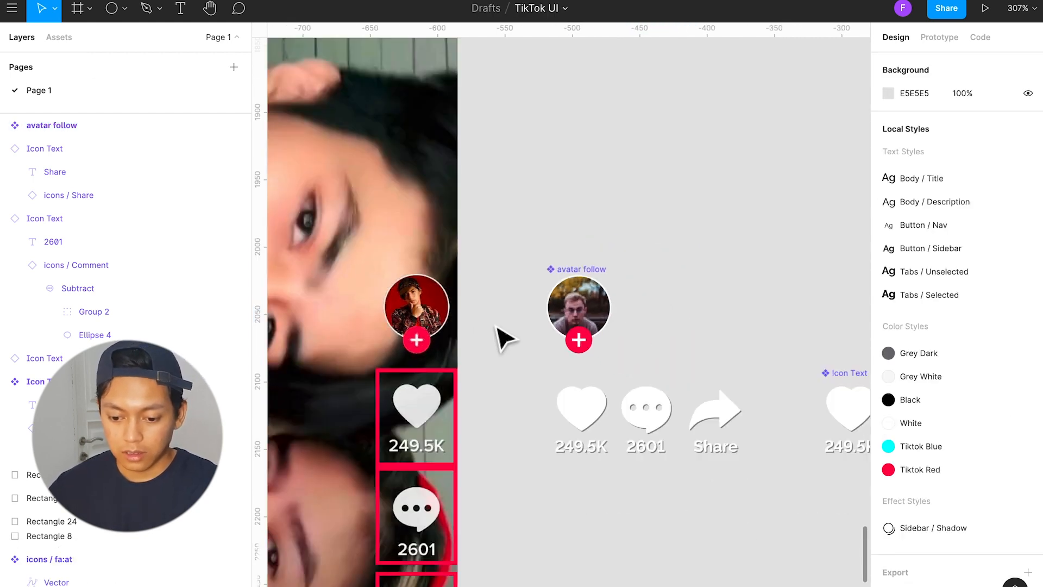
pyautogui.hscroll(2, 496, 328)
pyautogui.click(528, 270)
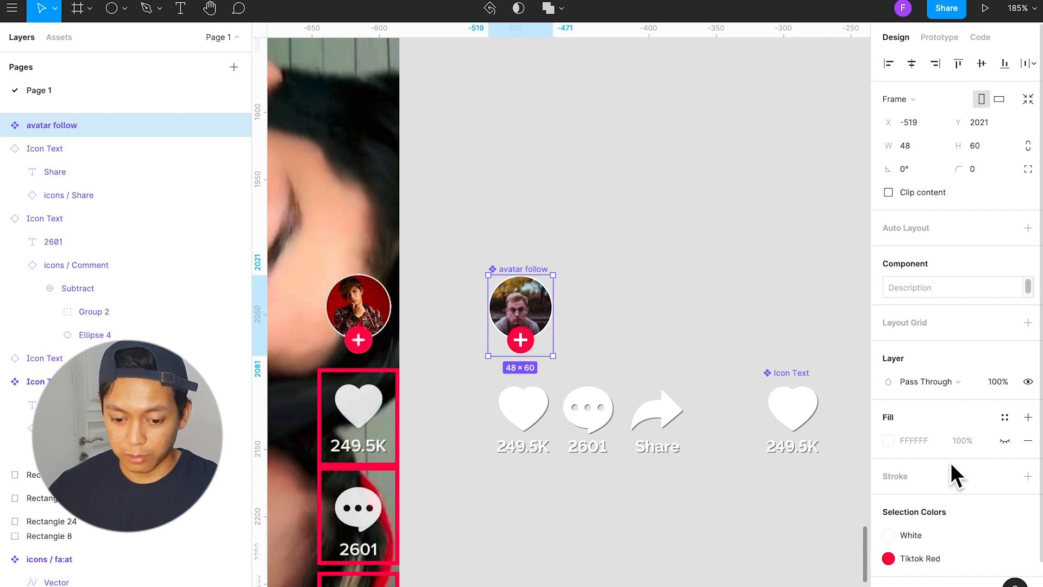
pyautogui.scroll(-2, 981, 461)
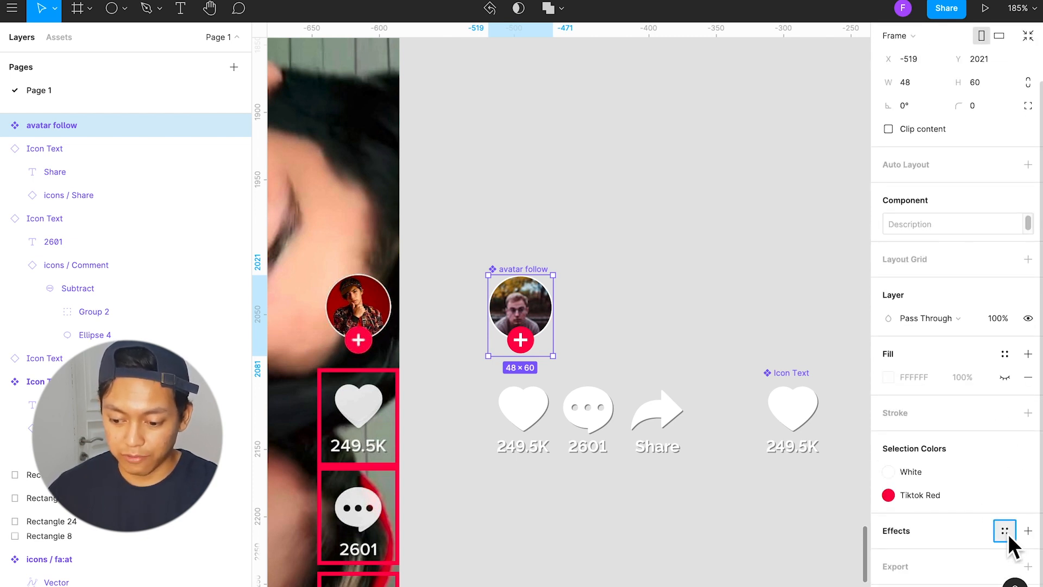
pyautogui.click(1004, 525)
pyautogui.click(906, 573)
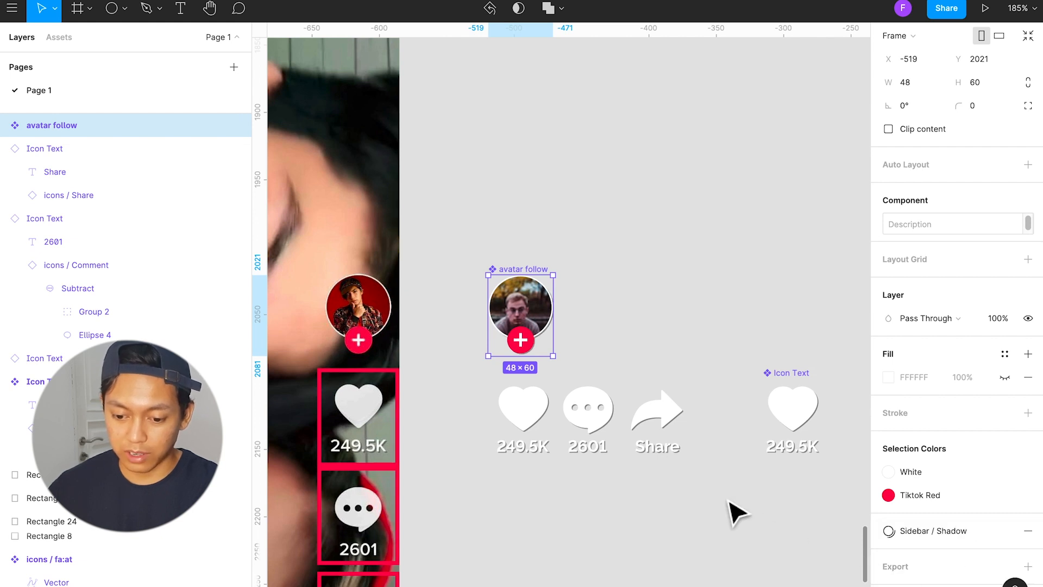
pyautogui.click(734, 507)
# Step: Move the avatar follow component directly above the Icon Text master component
pyautogui.click(531, 275)
pyautogui.moveTo(530, 275); pyautogui.dragTo(803, 261)
pyautogui.scroll(-3, 664, 492)
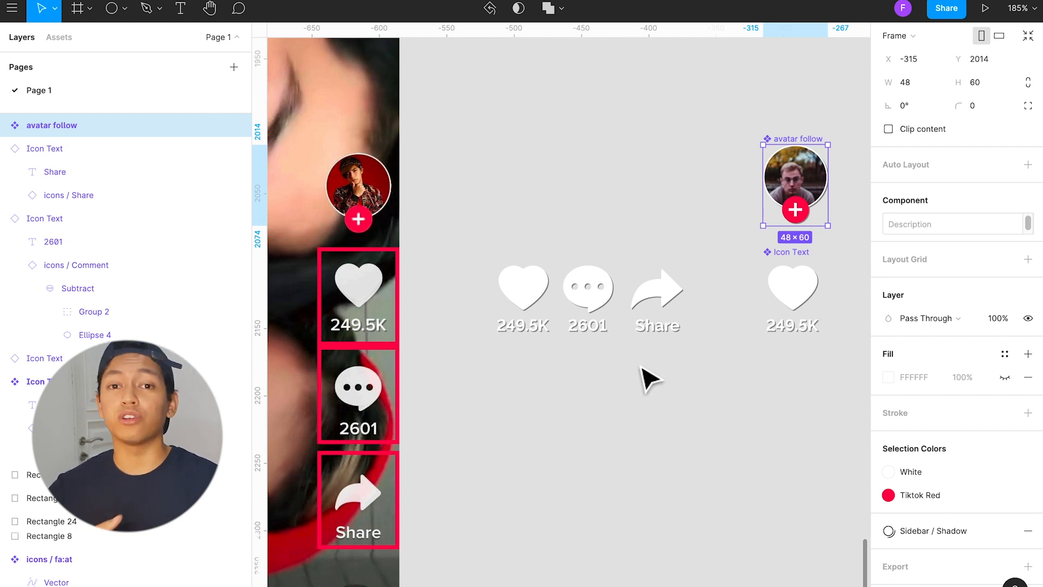
pyautogui.click(599, 378)
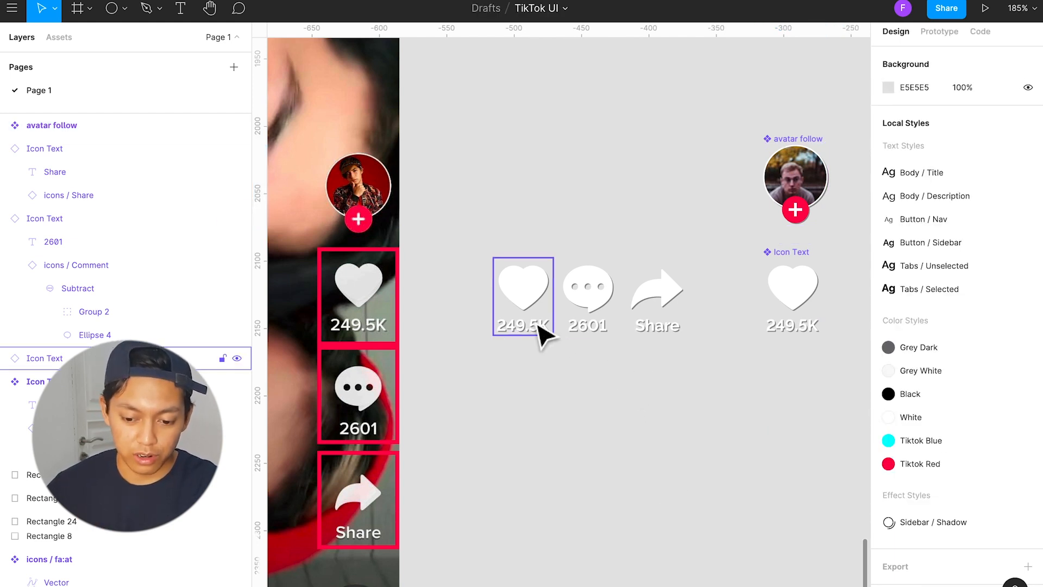
# Step: Place the heart, comment and share instances over their screenshot counterparts, and copy an avatar follow instance out beside its master
pyautogui.moveTo(519, 312); pyautogui.dragTo(358, 303)
pyautogui.moveTo(582, 303); pyautogui.dragTo(353, 405)
pyautogui.moveTo(659, 296); pyautogui.dragTo(364, 505)
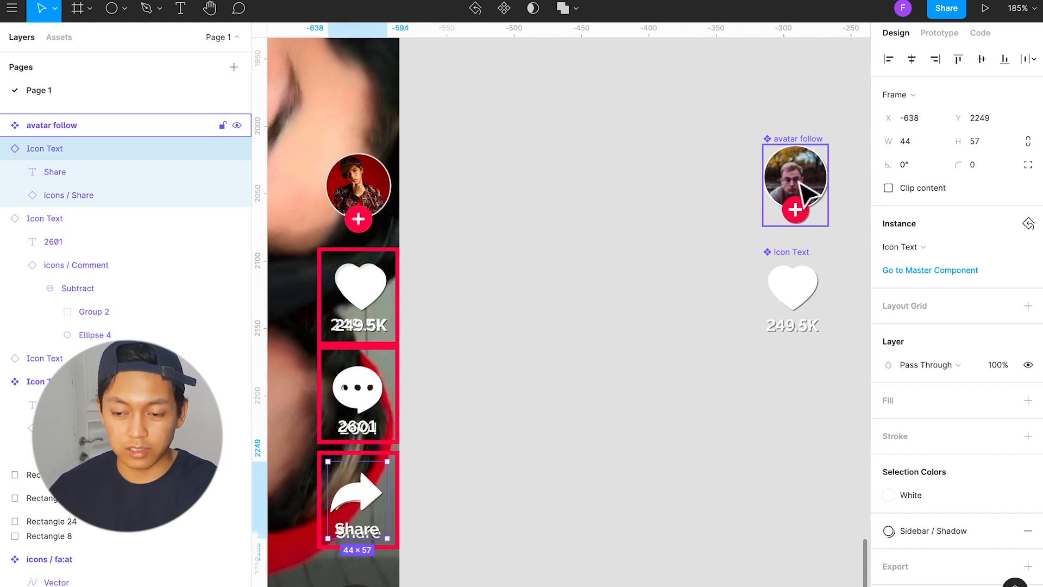
pyautogui.moveTo(801, 186); pyautogui.dragTo(664, 186)
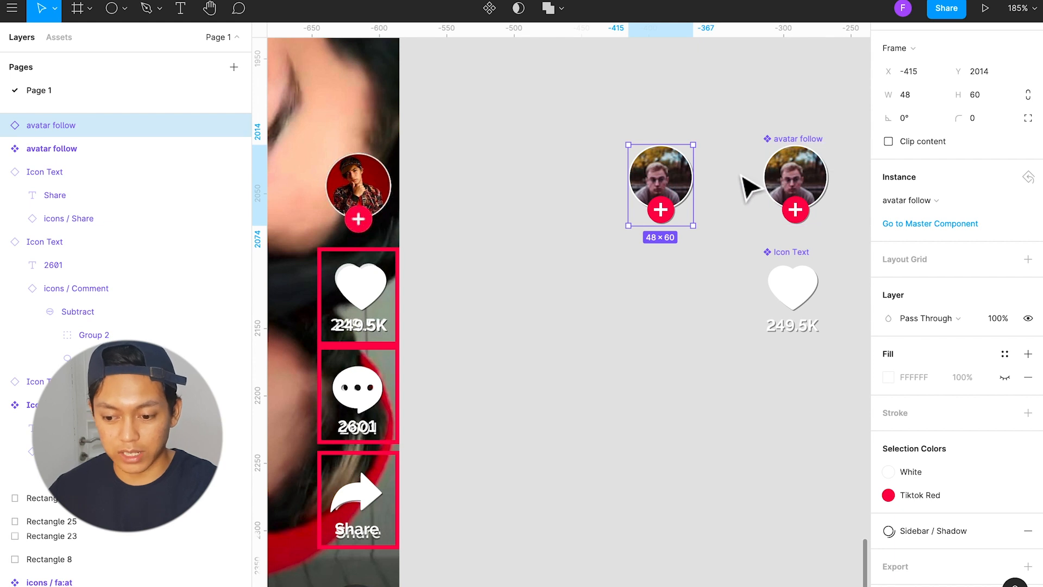
pyautogui.press('alt')
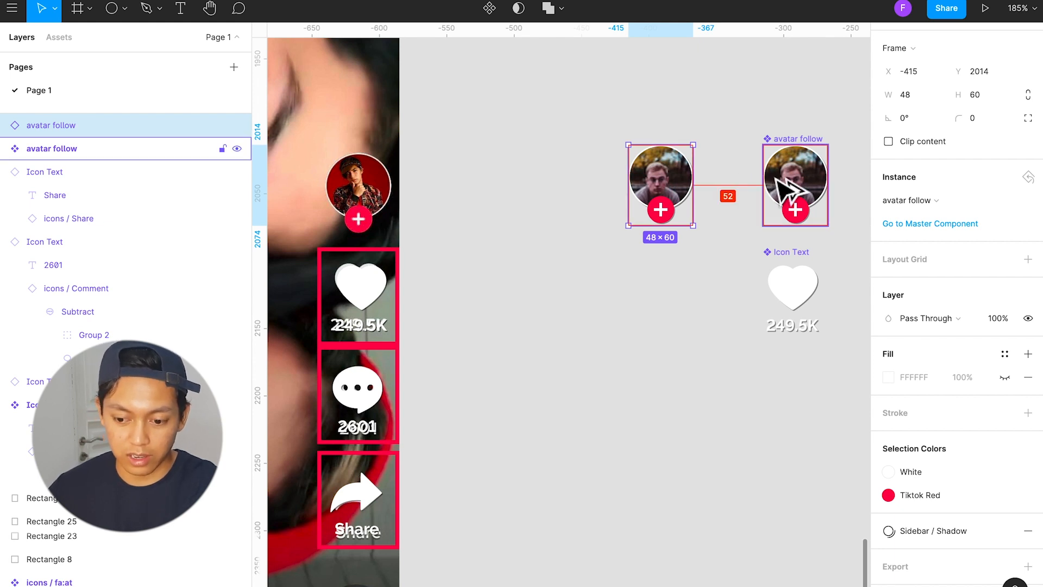
pyautogui.moveTo(789, 187); pyautogui.dragTo(621, 321)
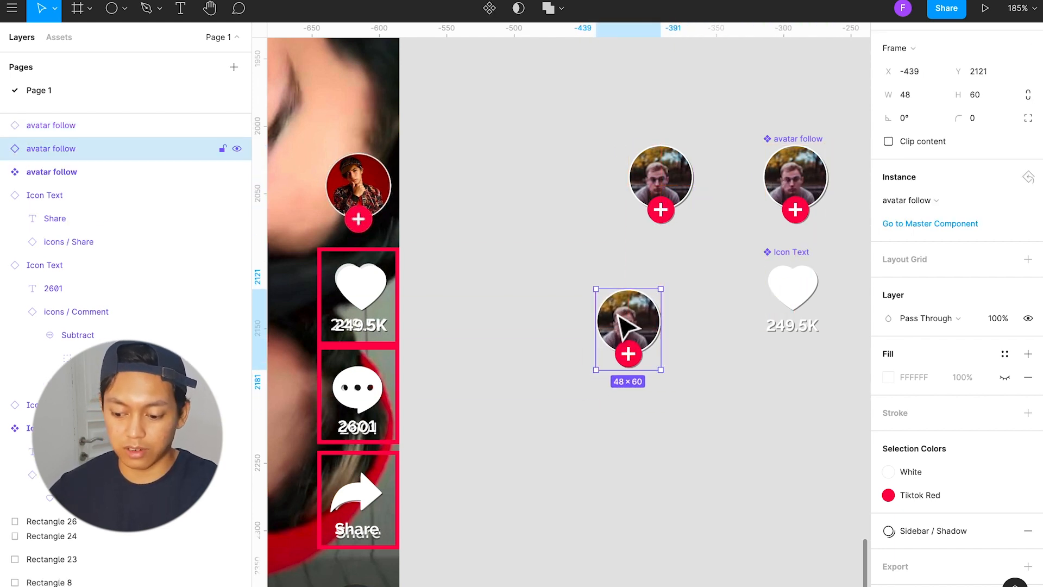
pyautogui.press('BackSpace')
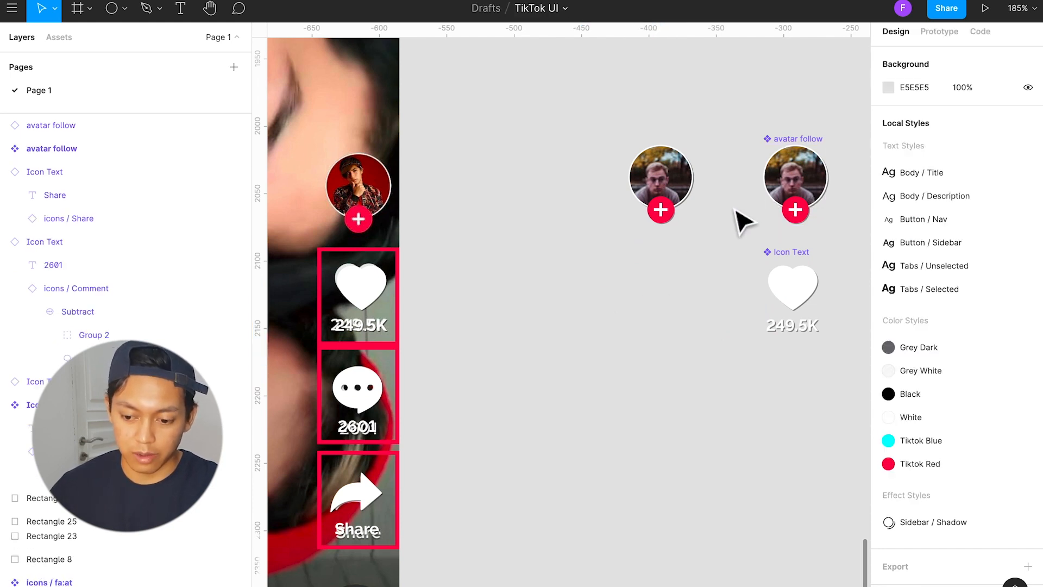
pyautogui.moveTo(796, 214); pyautogui.dragTo(678, 301)
pyautogui.moveTo(799, 301); pyautogui.dragTo(673, 424)
pyautogui.keyDown('shift'); pyautogui.click(685, 277); pyautogui.keyUp('shift')
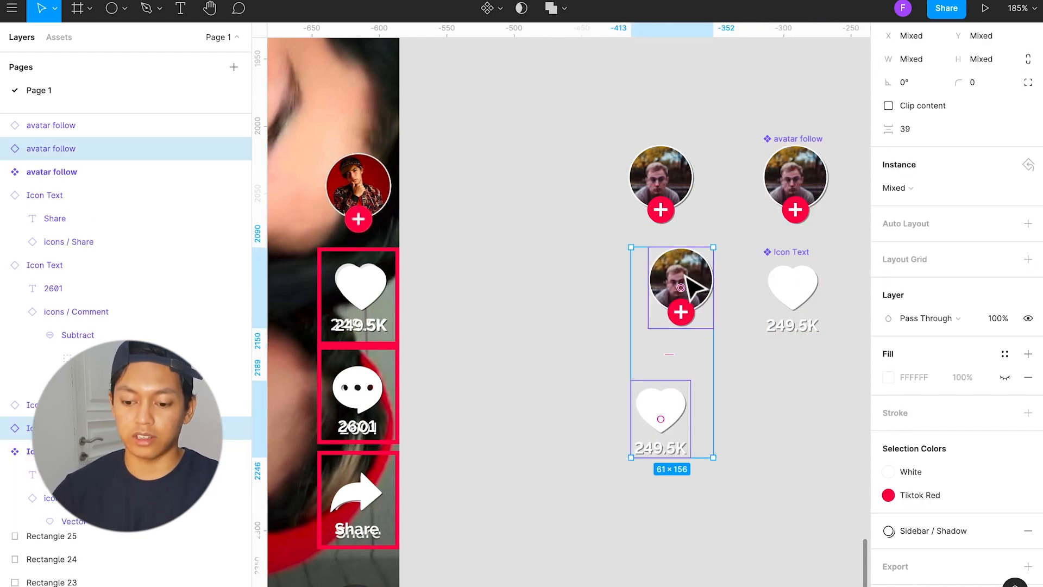
pyautogui.press('Delete')
# Step: Place the avatar follow instance over the screenshot's avatar and align it with the heart, comment and share instances on their horizontal centres
pyautogui.moveTo(670, 191); pyautogui.dragTo(380, 192)
pyautogui.keyDown('shift'); pyautogui.click(361, 293); pyautogui.keyUp('shift')
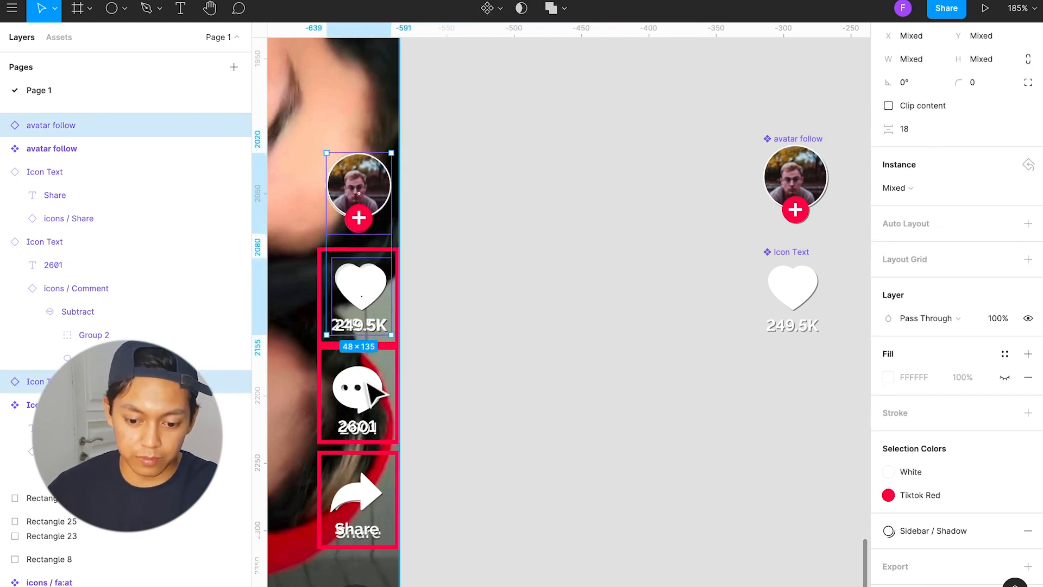
pyautogui.keyDown('shift'); pyautogui.click(375, 391); pyautogui.keyUp('shift')
pyautogui.keyDown('shift'); pyautogui.click(360, 493); pyautogui.keyUp('shift')
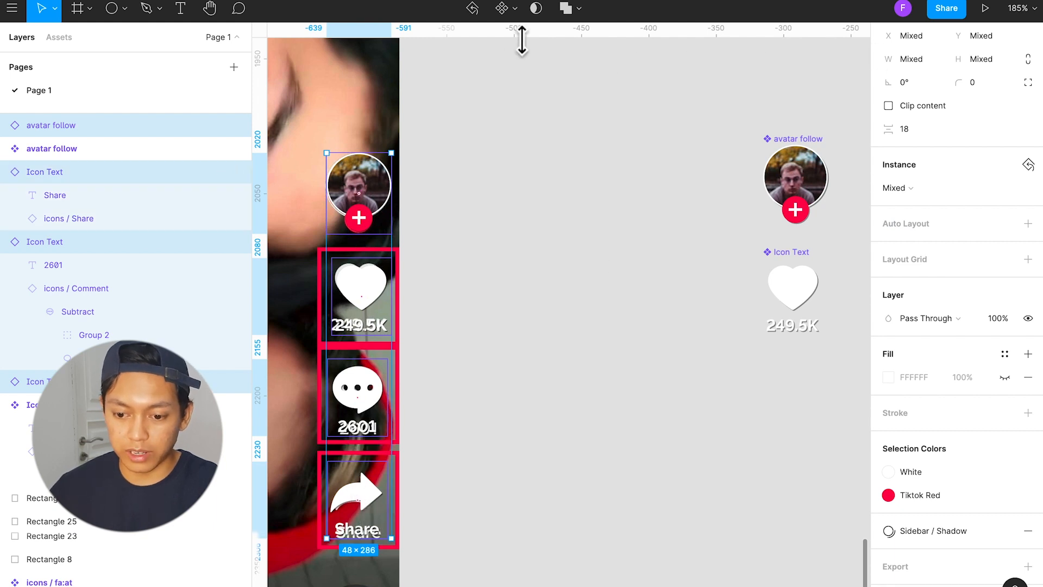
pyautogui.scroll(2, 981, 96)
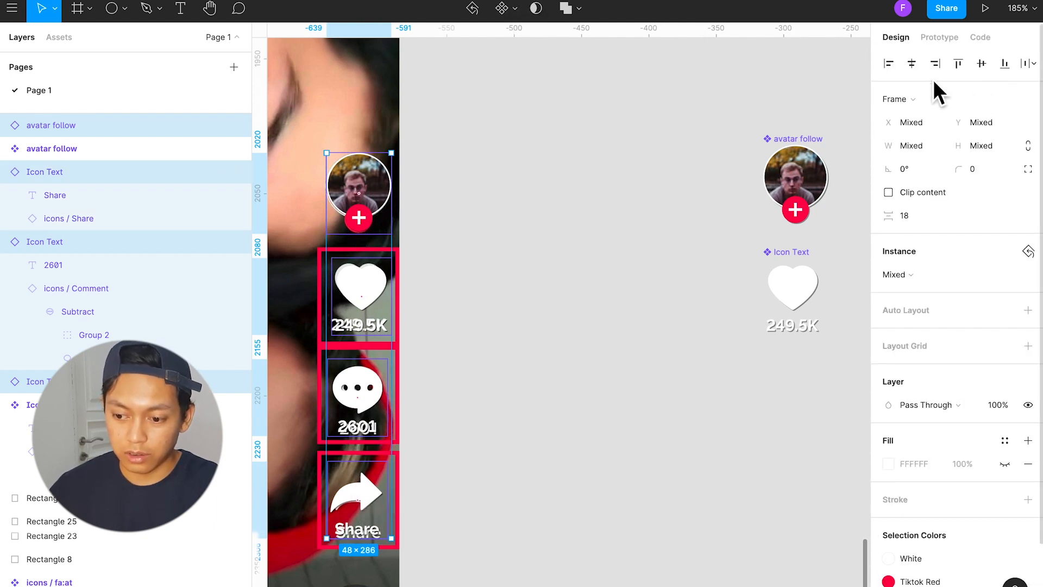
pyautogui.click(912, 64)
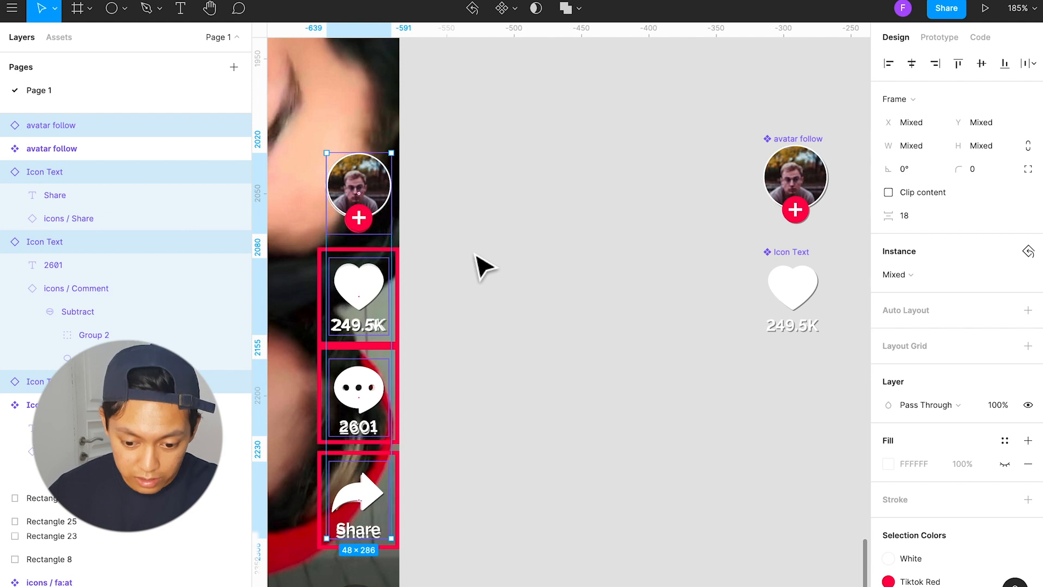
# Step: Nudge the share instance down 2 px and the comment instance down 1 px to match the screenshot's labels
pyautogui.click(506, 301)
pyautogui.click(375, 476)
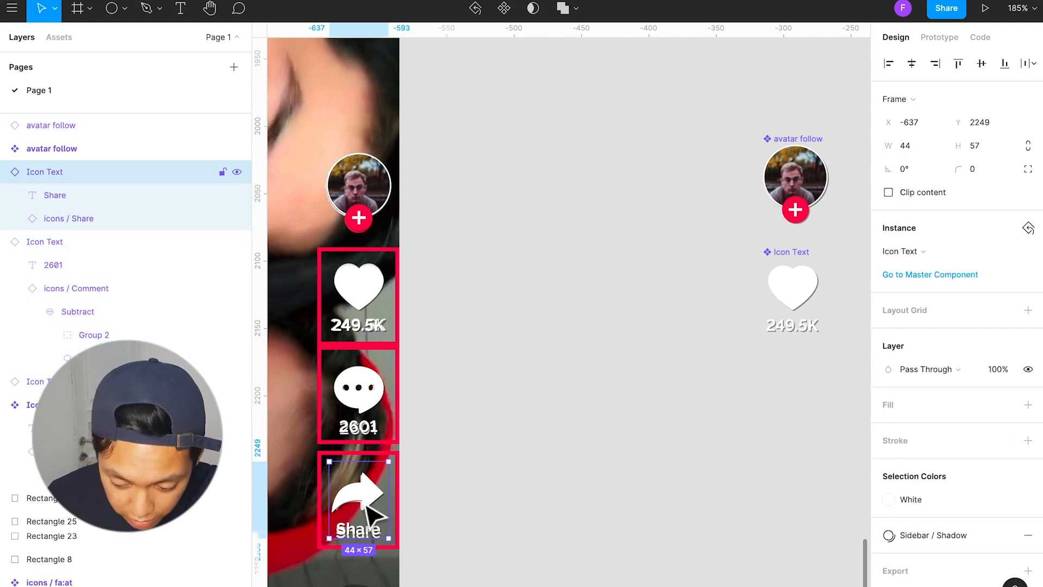
pyautogui.press('Down')
pyautogui.press('Down')
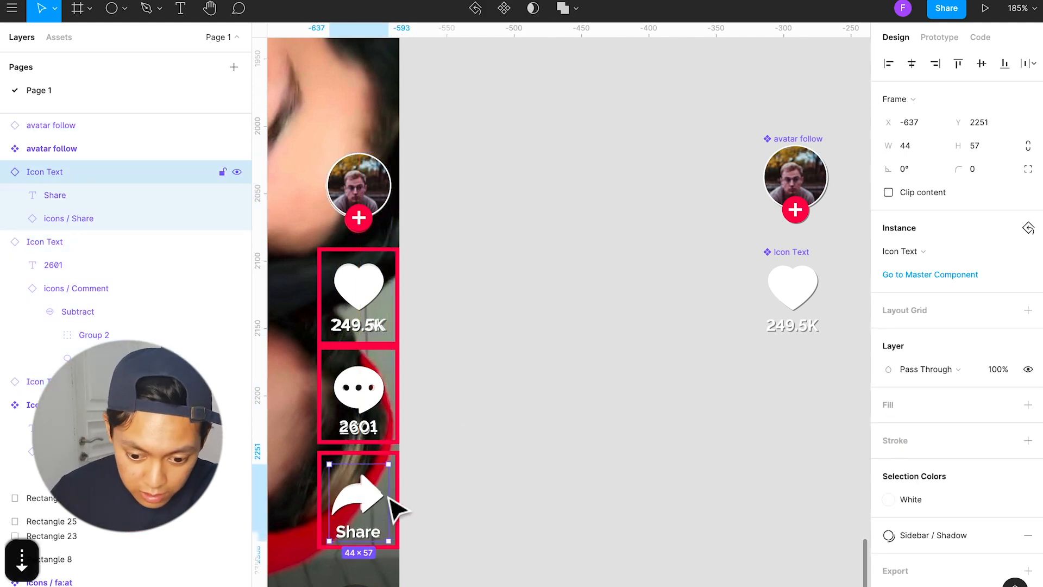
pyautogui.click(376, 406)
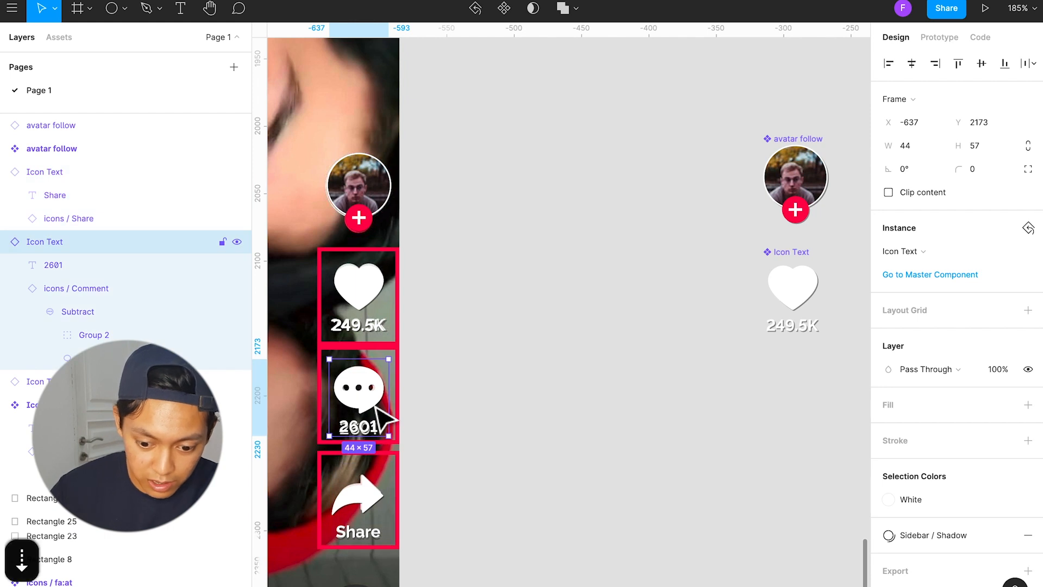
pyautogui.press('Down')
pyautogui.click(375, 299)
pyautogui.keyDown('shift'); pyautogui.click(375, 220); pyautogui.keyUp('shift')
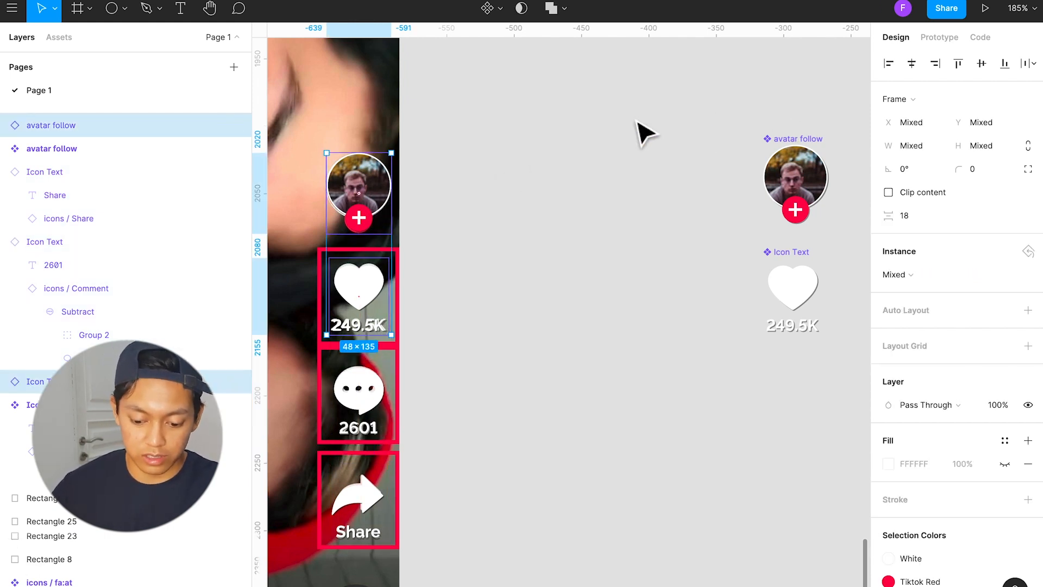
pyautogui.press('alt+super+g')
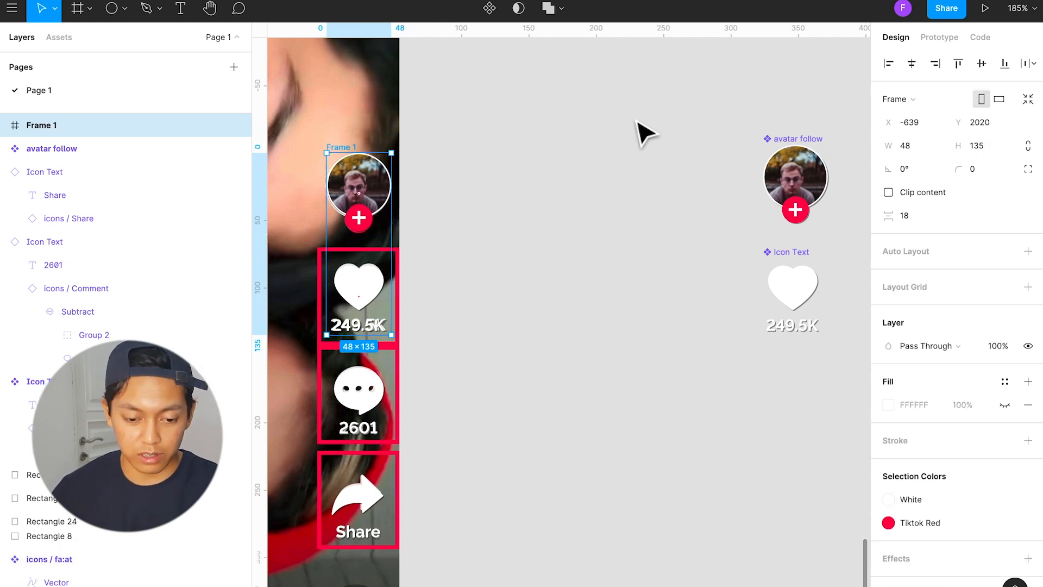
pyautogui.doubleClick(54, 123)
pyautogui.write('Side')
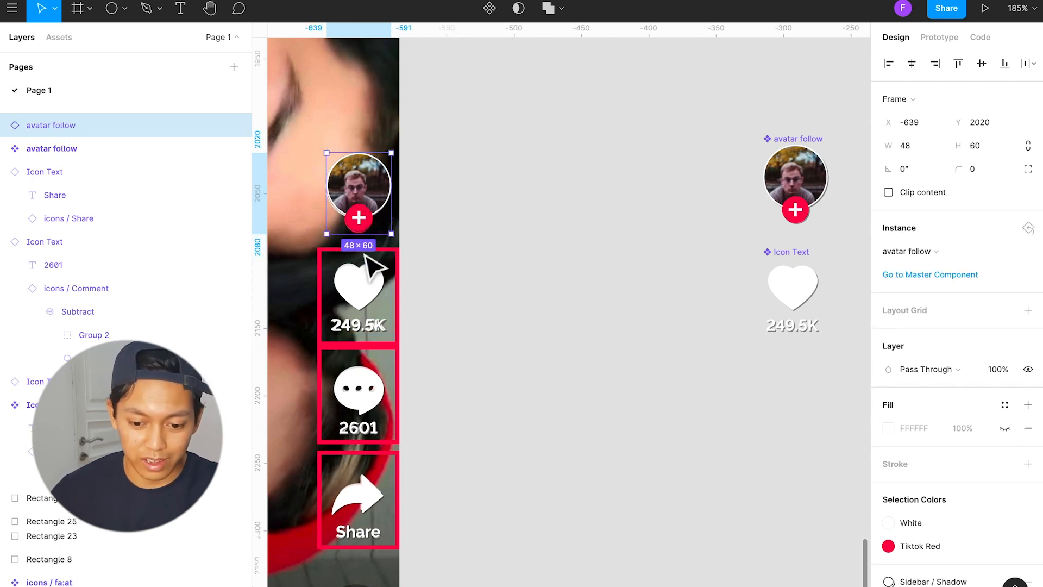
# Step: Frame the avatar, heart, comment and share instances together and name the frame "Sidebar"
pyautogui.keyDown('shift'); pyautogui.click(361, 285); pyautogui.keyUp('shift')
pyautogui.keyDown('shift'); pyautogui.click(362, 397); pyautogui.keyUp('shift')
pyautogui.keyDown('shift'); pyautogui.click(358, 492); pyautogui.keyUp('shift')
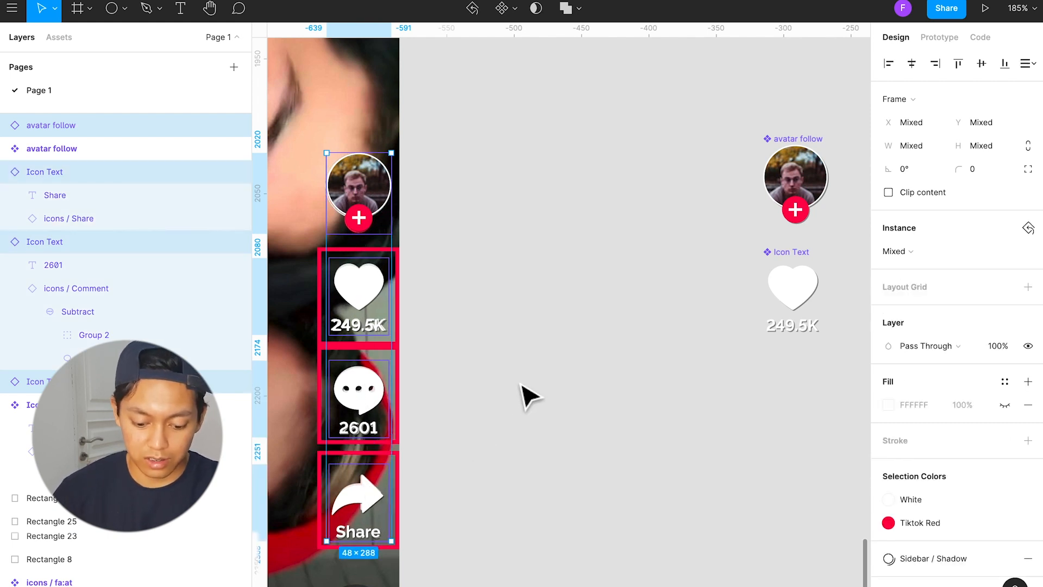
pyautogui.press('super+alt+g')
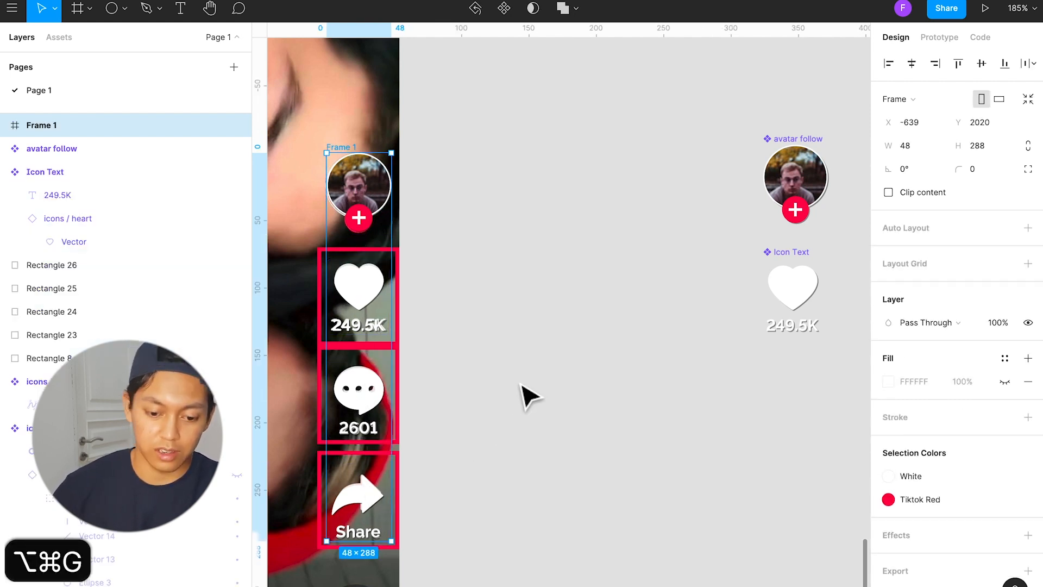
pyautogui.press('super+r')
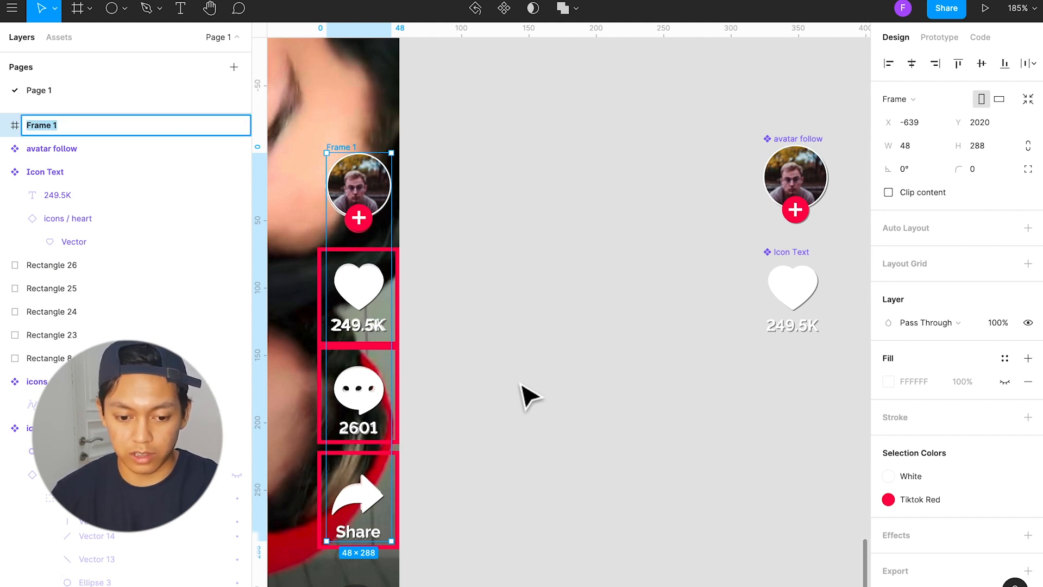
pyautogui.write('Sidebar')
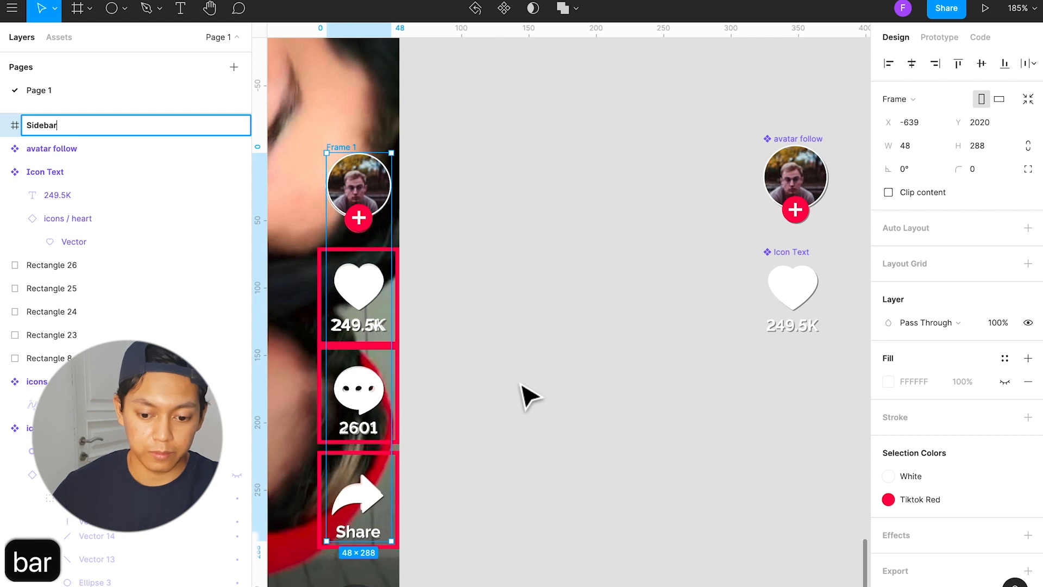
pyautogui.click(522, 386)
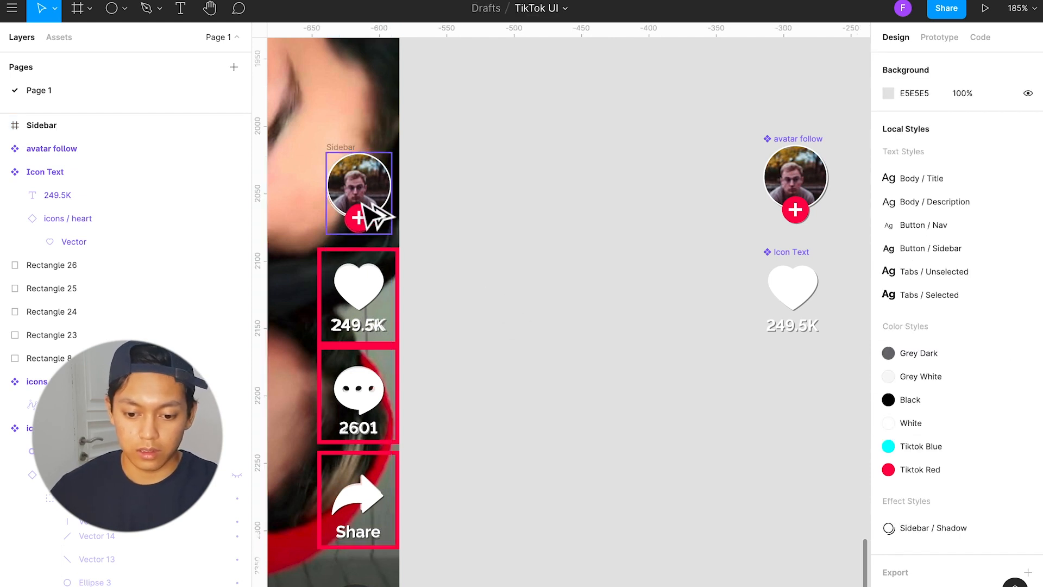
# Step: Duplicate the Sidebar frame onto the empty canvas between the screenshot and the avatar follow component
pyautogui.click(350, 150)
pyautogui.moveTo(374, 190); pyautogui.dragTo(568, 199)
pyautogui.click(600, 204)
pyautogui.click(574, 191)
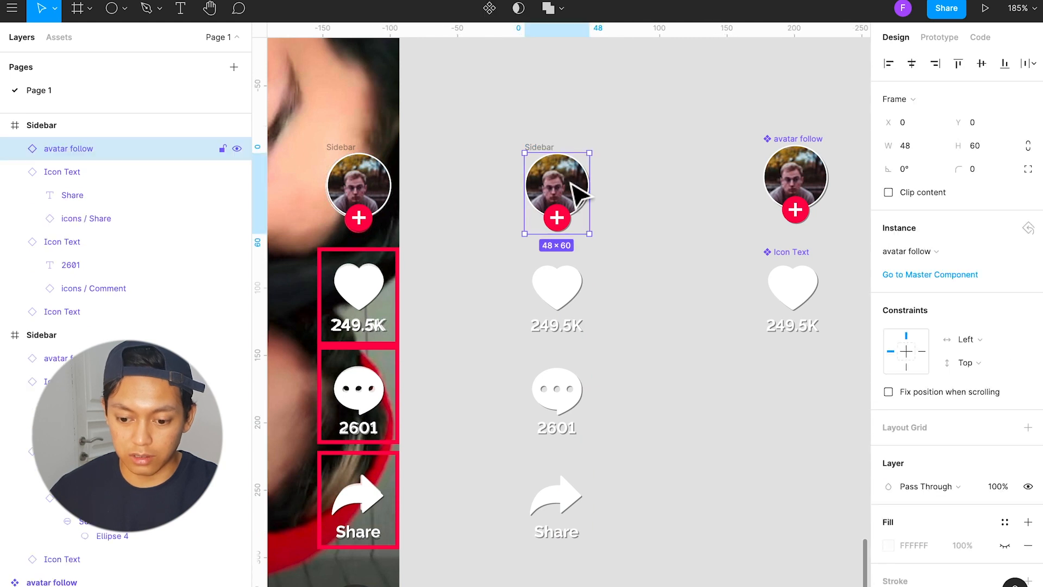
pyautogui.click(624, 205)
# Step: Turn the duplicated Sidebar frame into a component
pyautogui.click(540, 147)
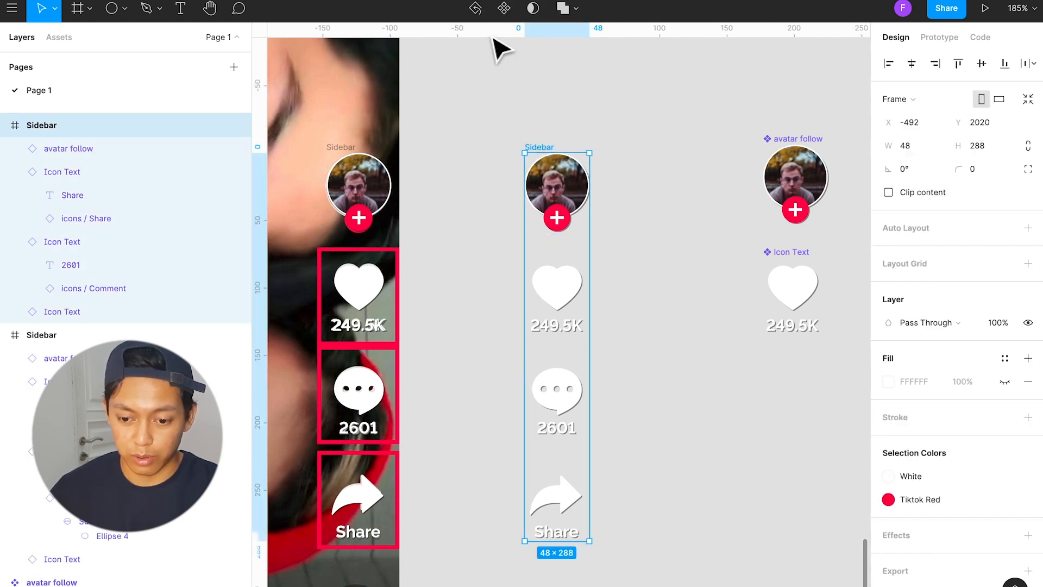
pyautogui.click(504, 8)
pyautogui.click(700, 298)
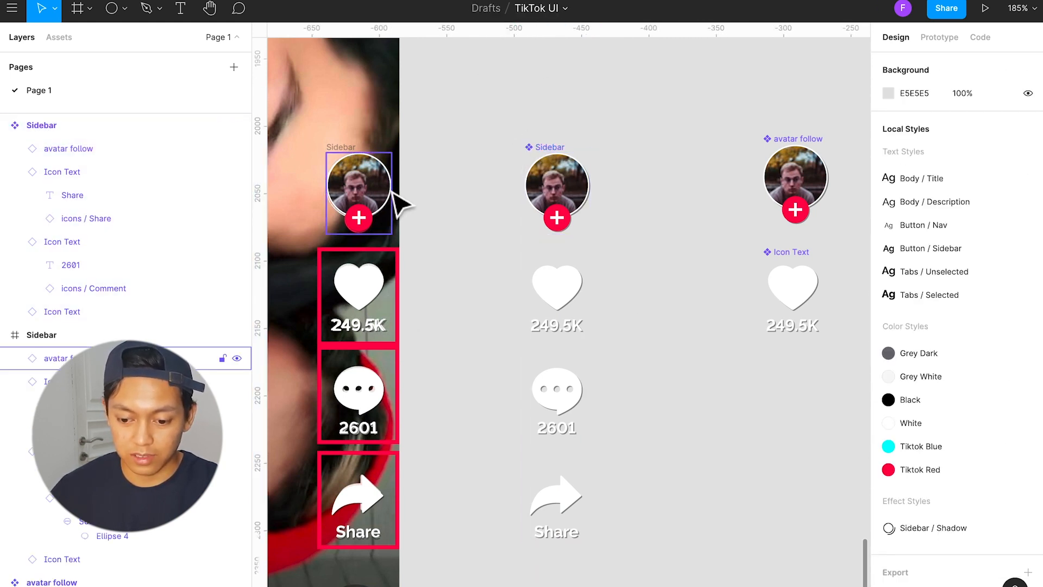
pyautogui.scroll(-5, 473, 375)
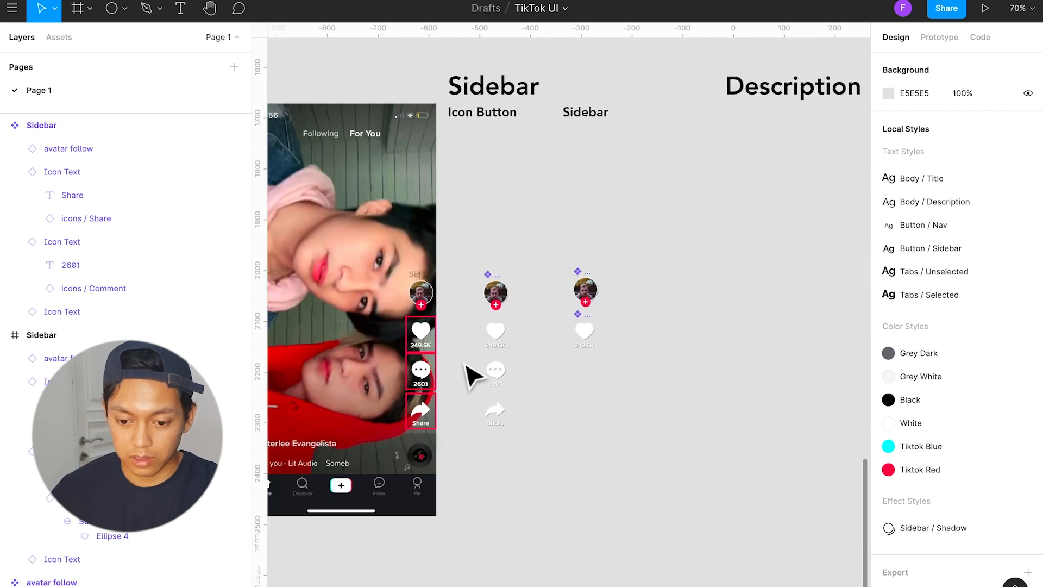
# Step: Move the avatar follow and icon text components under the Icon Button heading and the Sidebar component under the Sidebar heading
pyautogui.moveTo(546, 248); pyautogui.dragTo(633, 383)
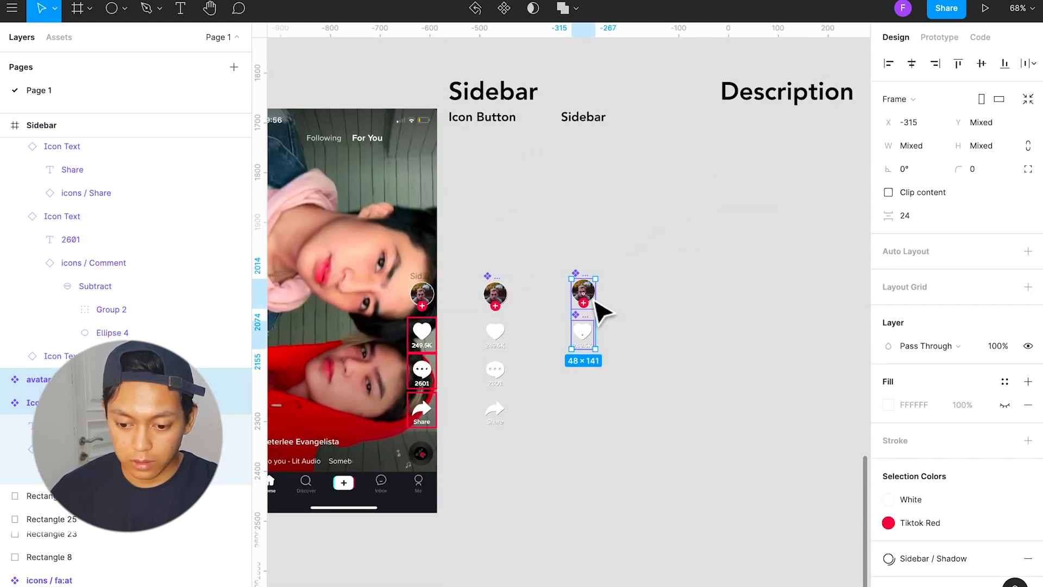
pyautogui.moveTo(597, 307); pyautogui.dragTo(480, 157)
pyautogui.click(530, 182)
pyautogui.moveTo(494, 284); pyautogui.dragTo(593, 155)
pyautogui.hscroll(-3, 467, 299)
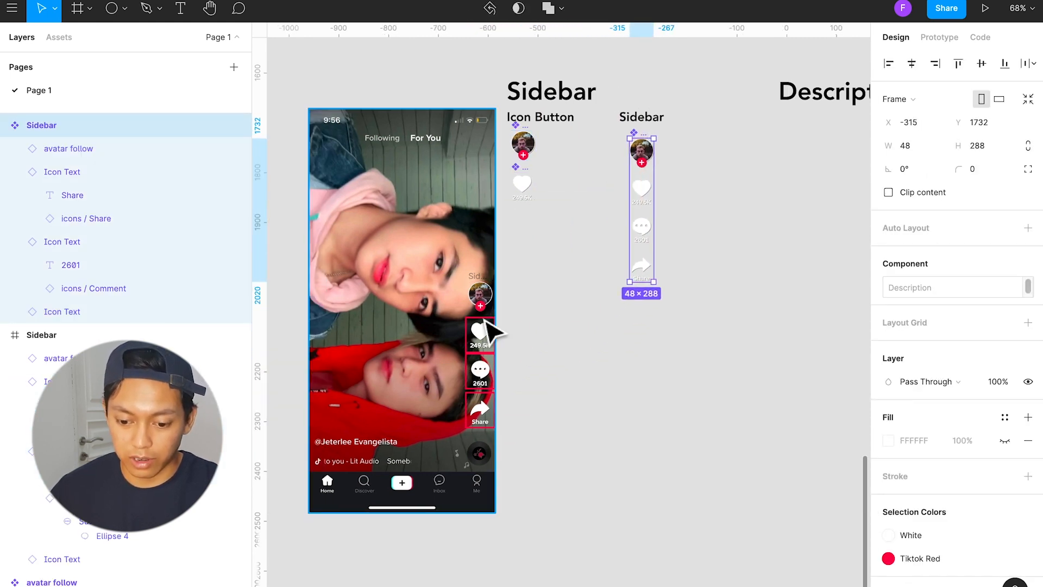
# Step: Move the TikTok screenshot beside the Sidebar component, under the Description heading
pyautogui.click(463, 438)
pyautogui.moveTo(461, 436); pyautogui.dragTo(457, 443)
pyautogui.moveTo(406, 389); pyautogui.dragTo(767, 367)
pyautogui.press('Escape')
pyautogui.hscroll(6, 623, 455)
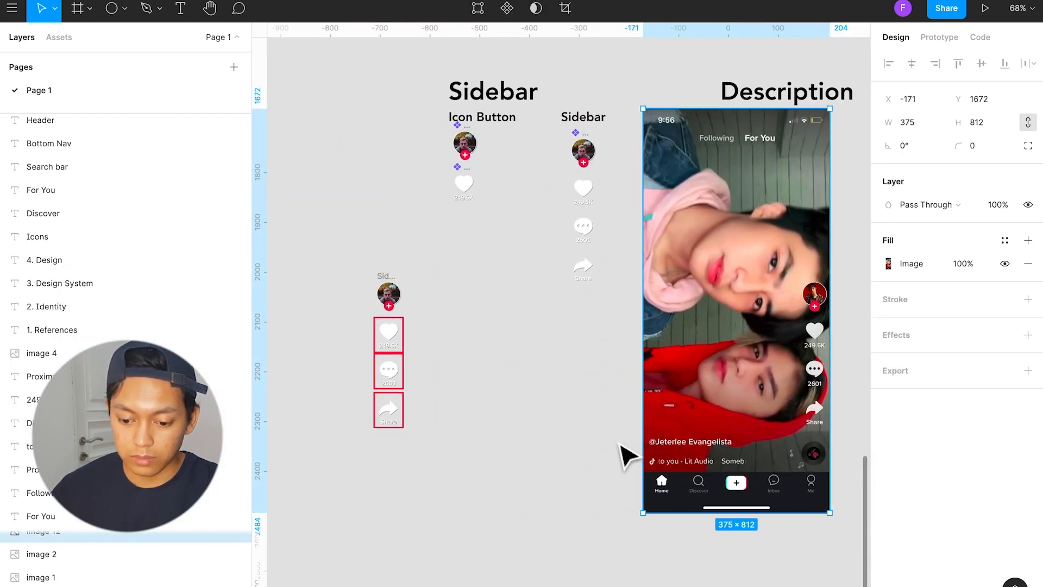
# Step: Draw a rectangle about 382 by 87 px over the screenshot's bottom navigation bar
pyautogui.scroll(-2, 559, 456)
pyautogui.keyDown('ctrl'); pyautogui.scroll(3, 560, 424); pyautogui.keyUp('ctrl')
pyautogui.keyDown('ctrl'); pyautogui.scroll(8, 553, 415); pyautogui.keyUp('ctrl')
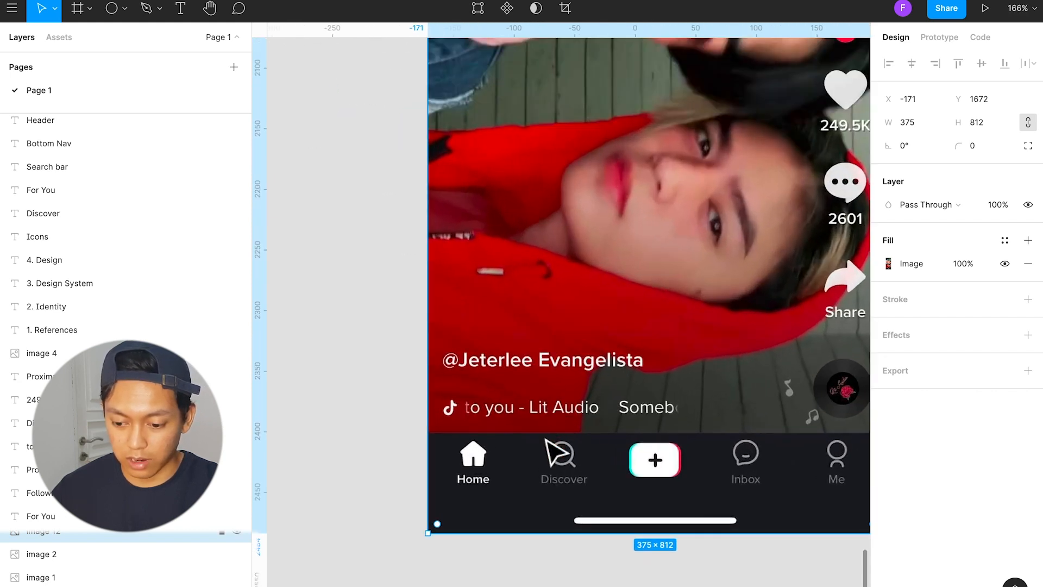
pyautogui.scroll(-2, 540, 447)
pyautogui.hscroll(3, 536, 448)
pyautogui.click(850, 461)
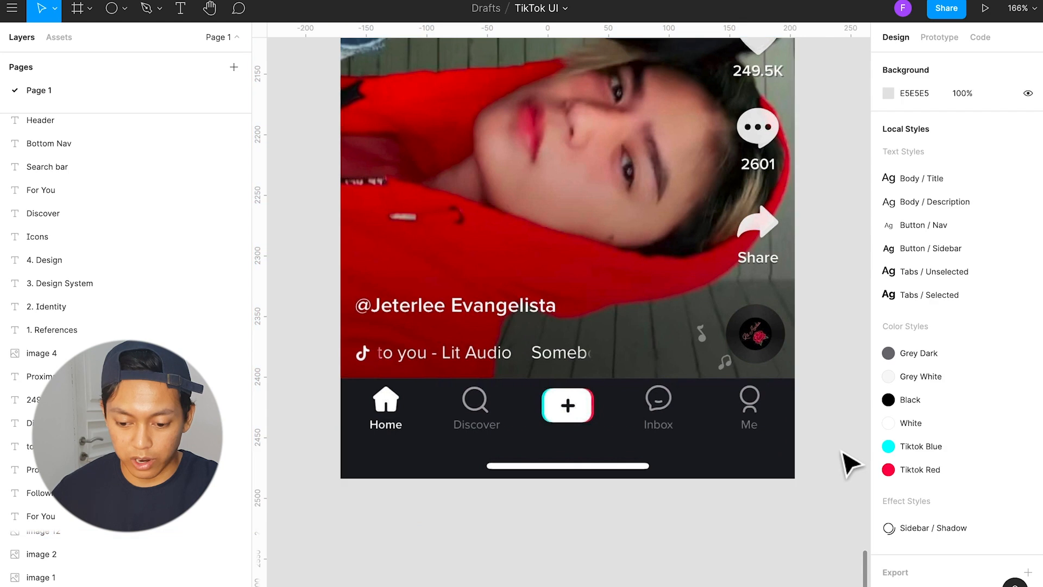
pyautogui.press('r')
pyautogui.moveTo(341, 373)
pyautogui.mouseDown()
pyautogui.moveTo(775, 483)
pyautogui.moveTo(804, 478)
pyautogui.mouseUp()
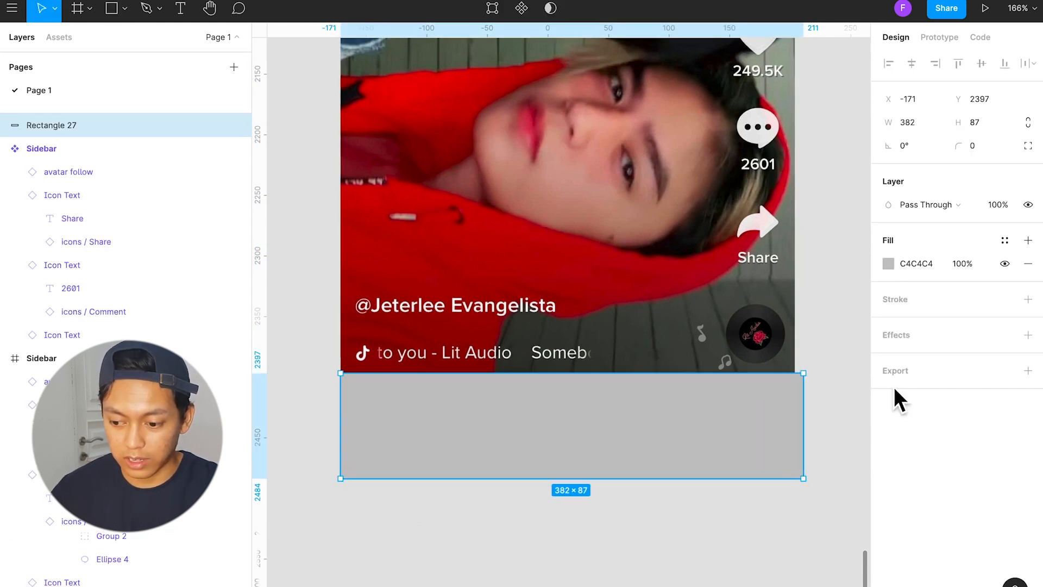
# Step: Replace the rectangle's fill with a 4 px inside stroke in Tiktok Red
pyautogui.click(1004, 241)
pyautogui.click(1028, 240)
pyautogui.click(931, 297)
pyautogui.write('4')
pyautogui.press('Return')
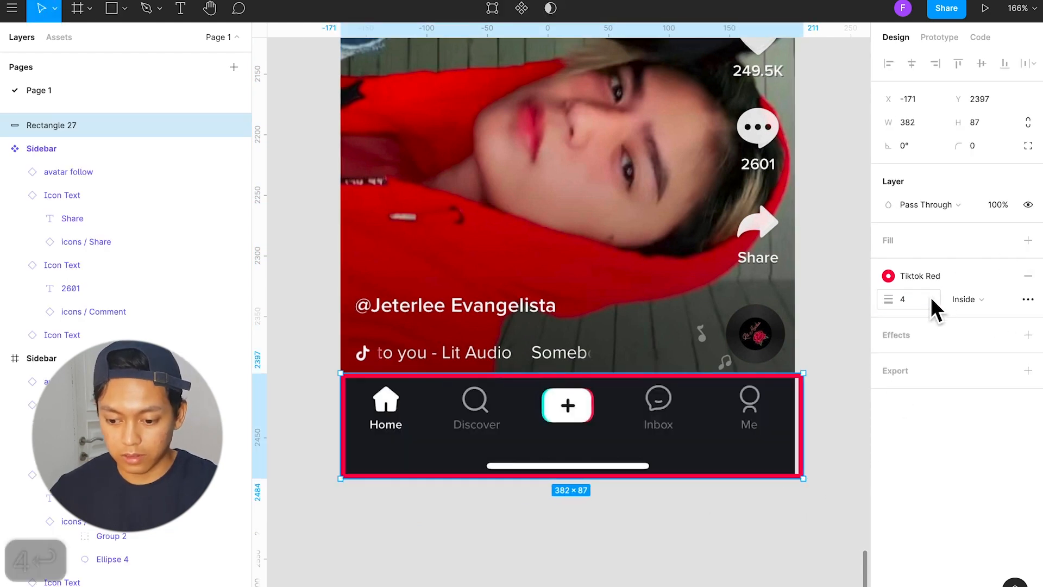
# Step: Resize the red outline to the screenshot's 375 px width and lower its top edge to the navigation bar's edge
pyautogui.click(822, 443)
pyautogui.scroll(-3, 808, 447)
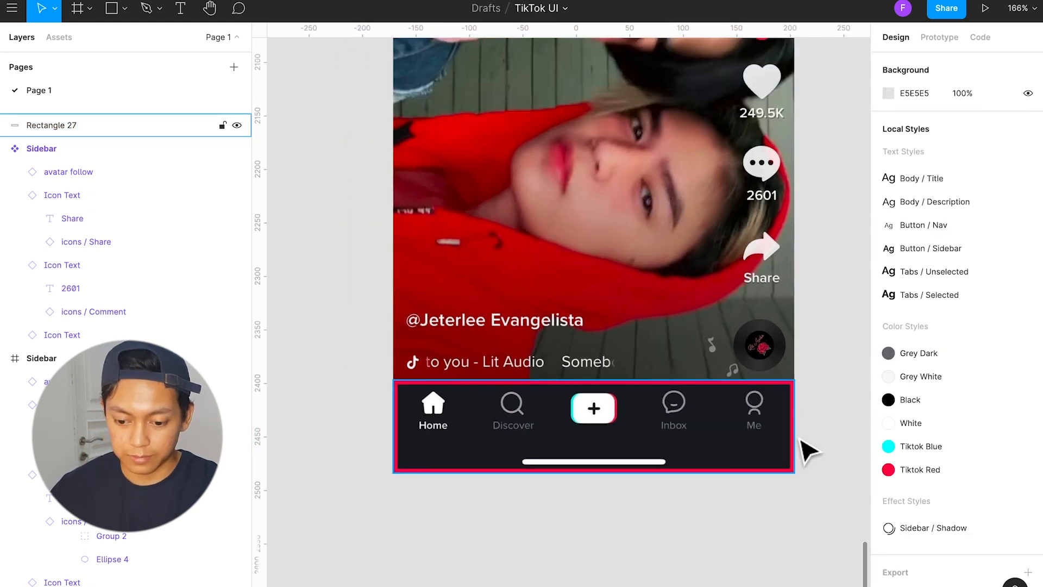
pyautogui.hscroll(2, 766, 454)
pyautogui.scroll(3, 755, 454)
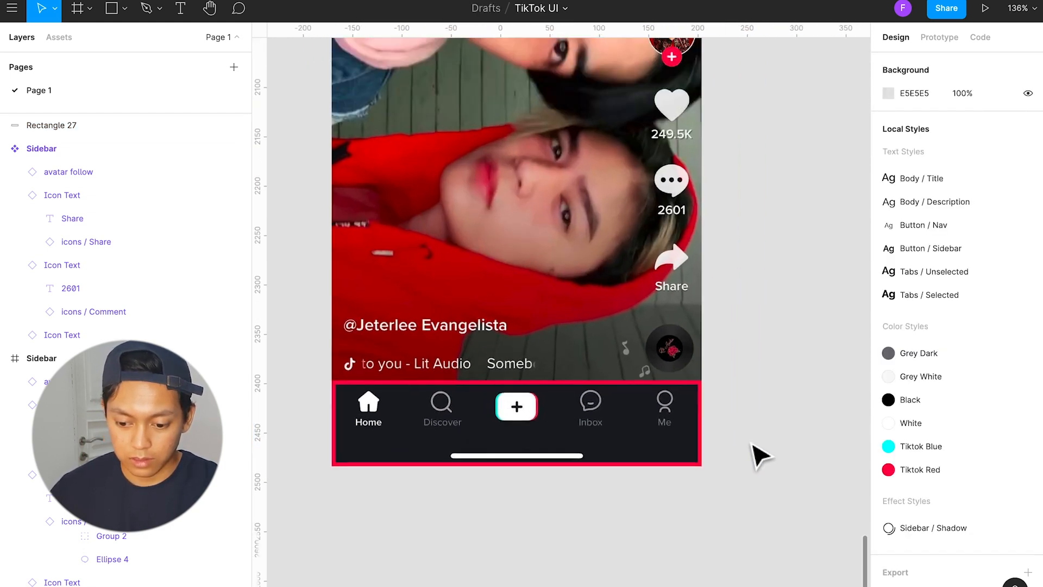
pyautogui.hscroll(-2, 690, 418)
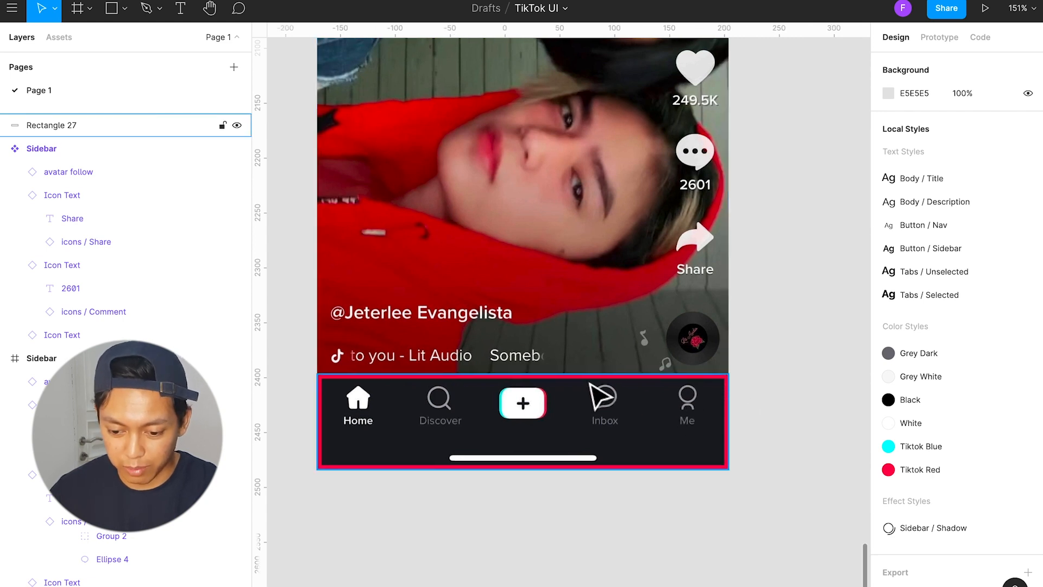
pyautogui.click(600, 396)
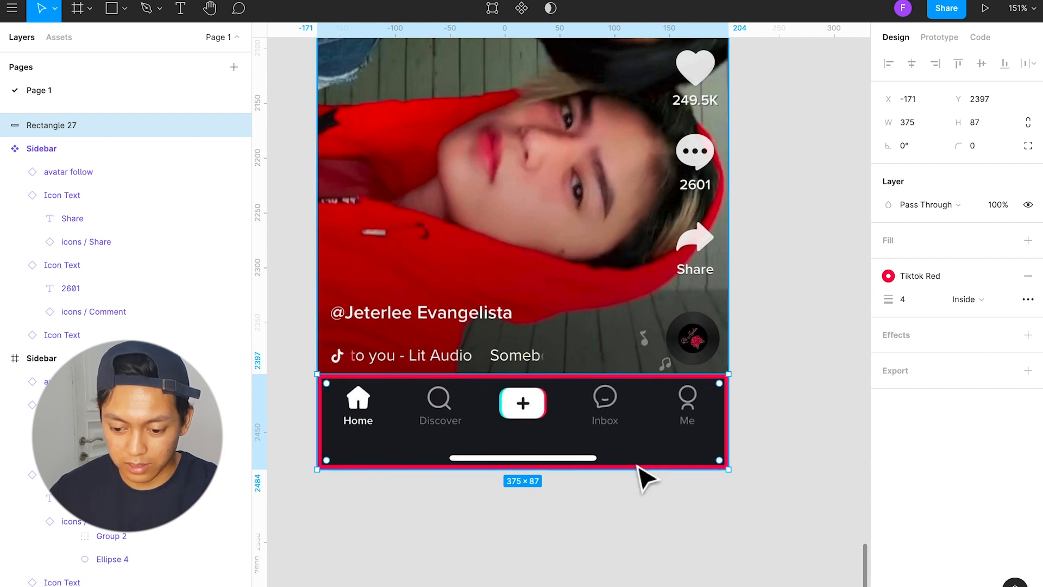
pyautogui.moveTo(663, 375); pyautogui.dragTo(663, 406)
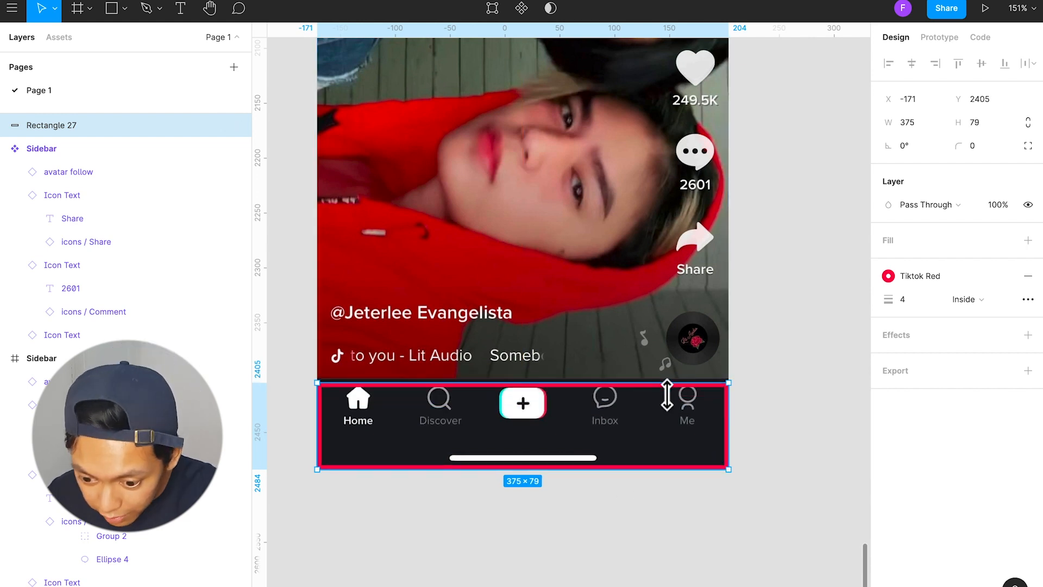
# Step: Add a black rectangle as wide as the screenshot on the canvas just below it
pyautogui.moveTo(319, 508); pyautogui.dragTo(744, 559)
pyautogui.press('super+z')
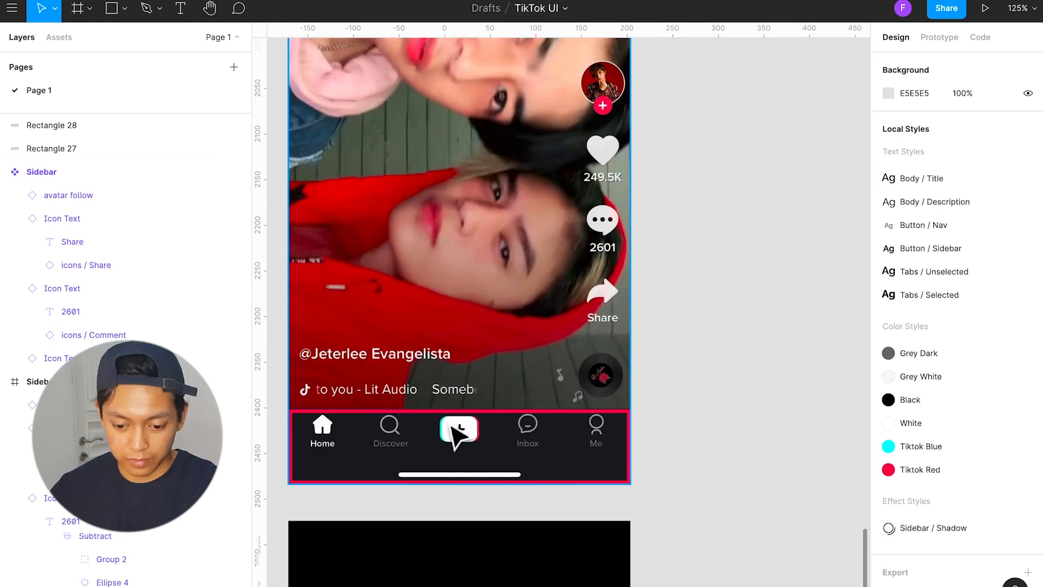
# Step: Insert an instance of the home icon component and fit it over the screenshot's Home icon at 29 by 29 px
pyautogui.click(59, 37)
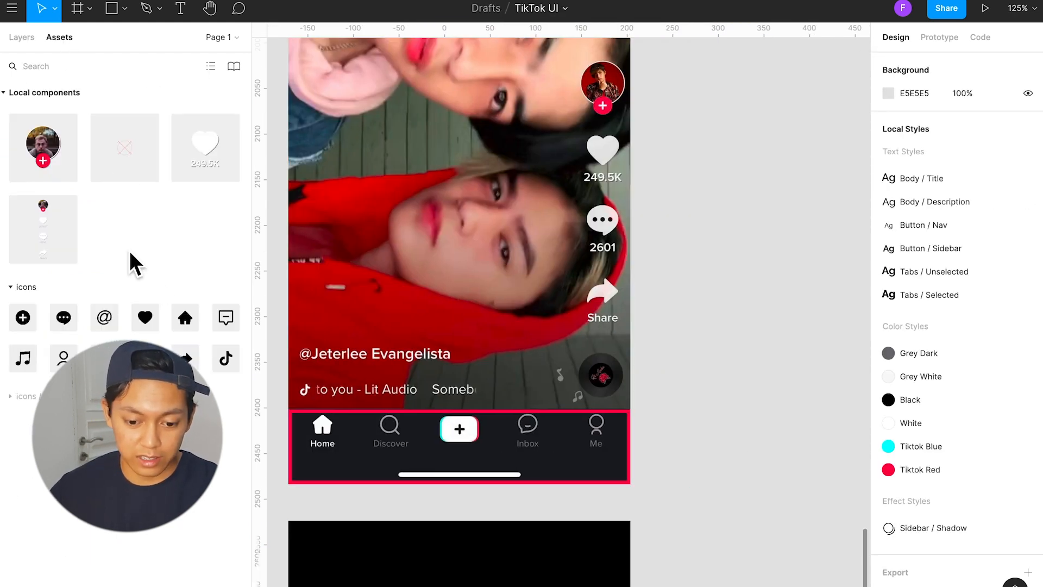
pyautogui.moveTo(185, 318); pyautogui.dragTo(371, 438)
pyautogui.hscroll(-5, 374, 451)
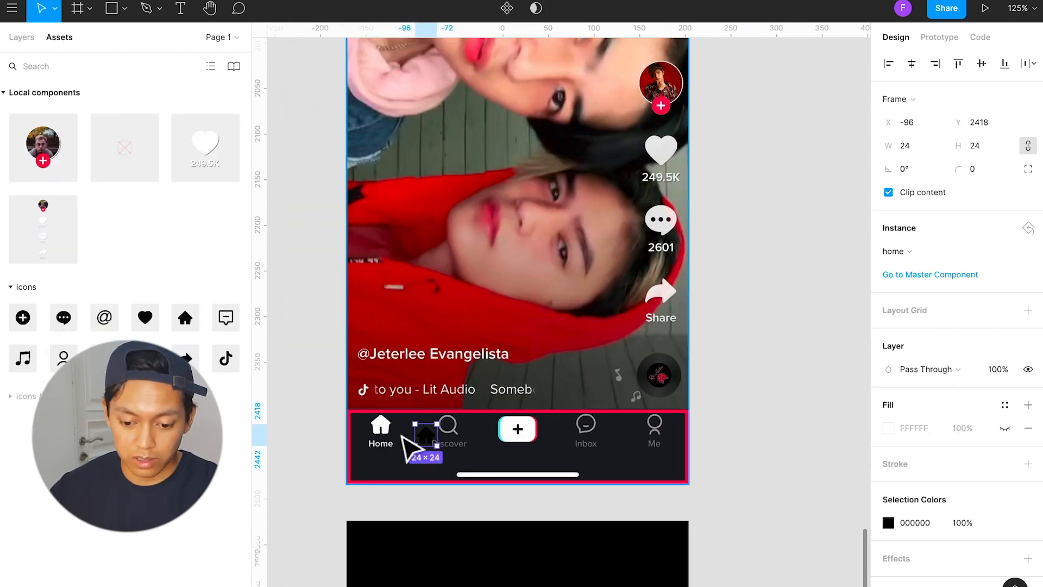
pyautogui.moveTo(578, 444); pyautogui.dragTo(466, 442)
pyautogui.click(472, 466)
pyautogui.scroll(4, 500, 454)
pyautogui.scroll(5, 500, 448)
pyautogui.moveTo(370, 413); pyautogui.dragTo(657, 374)
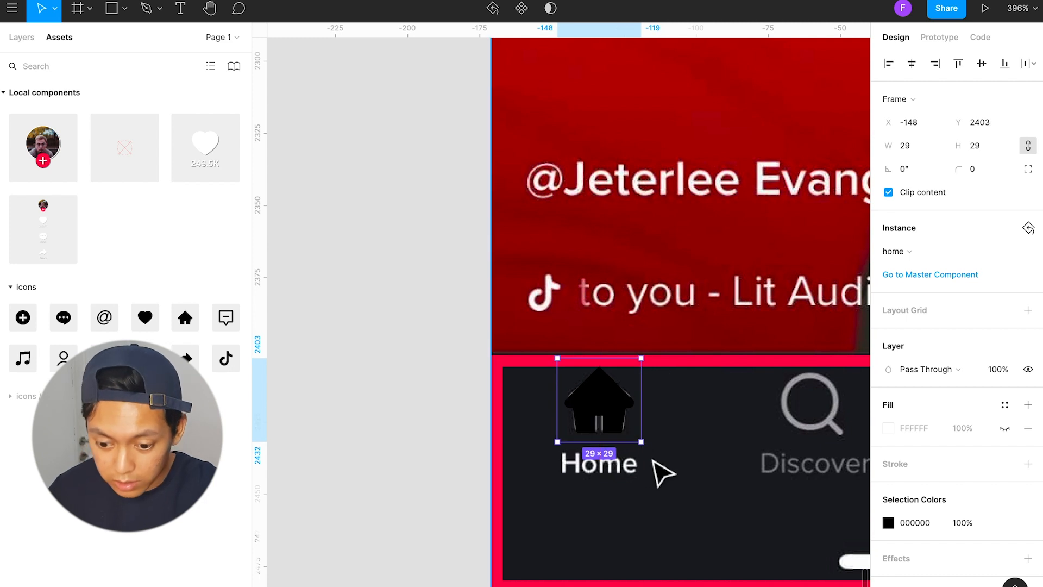
# Step: Try moving the home icon onto the empty canvas beside the screenshot, and undo the move
pyautogui.scroll(-3, 659, 472)
pyautogui.moveTo(607, 427); pyautogui.dragTo(420, 425)
pyautogui.click(495, 511)
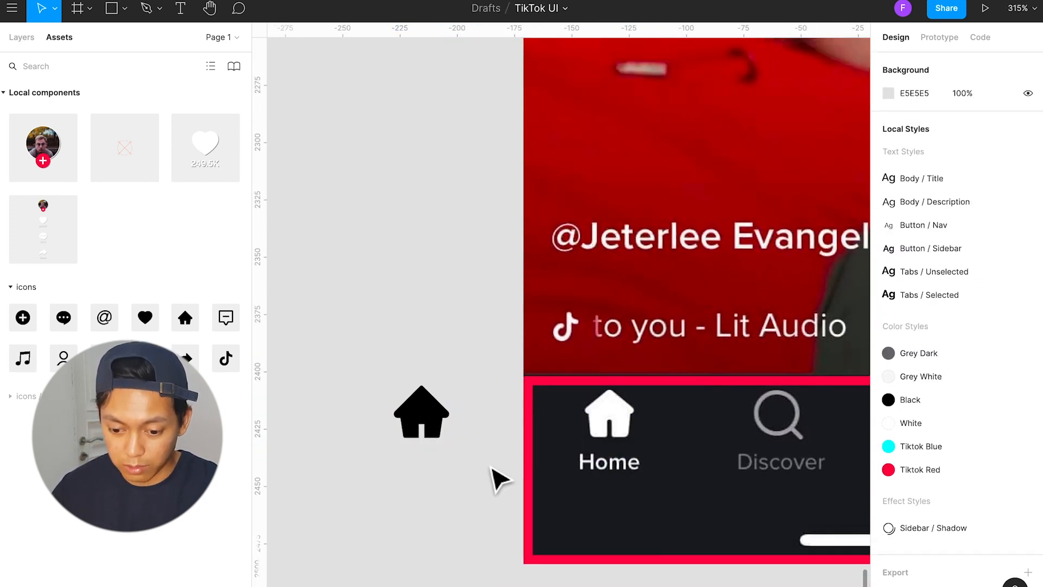
pyautogui.click(434, 423)
pyautogui.hotkey('ctrl', 'z')
# Step: Add a text layer reading "Home" below the home icon in the navigation bar
pyautogui.click(657, 535)
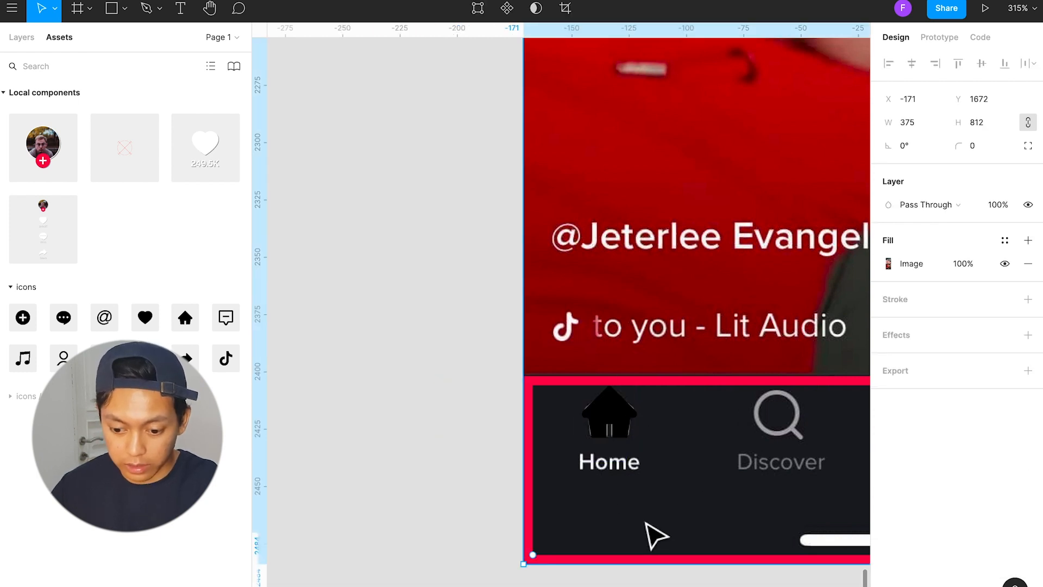
pyautogui.press('t')
pyautogui.click(583, 470)
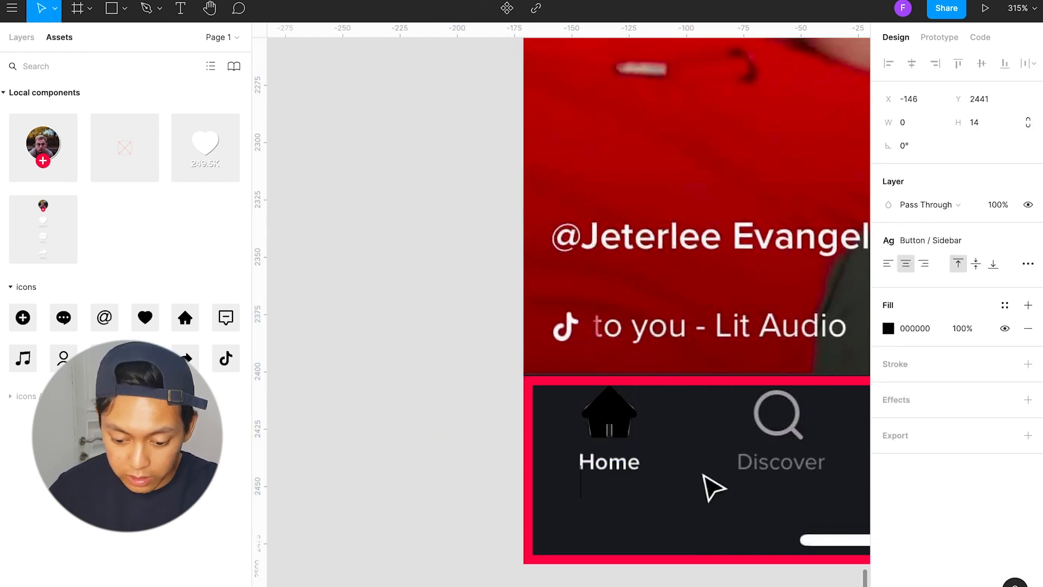
pyautogui.write('Hone')
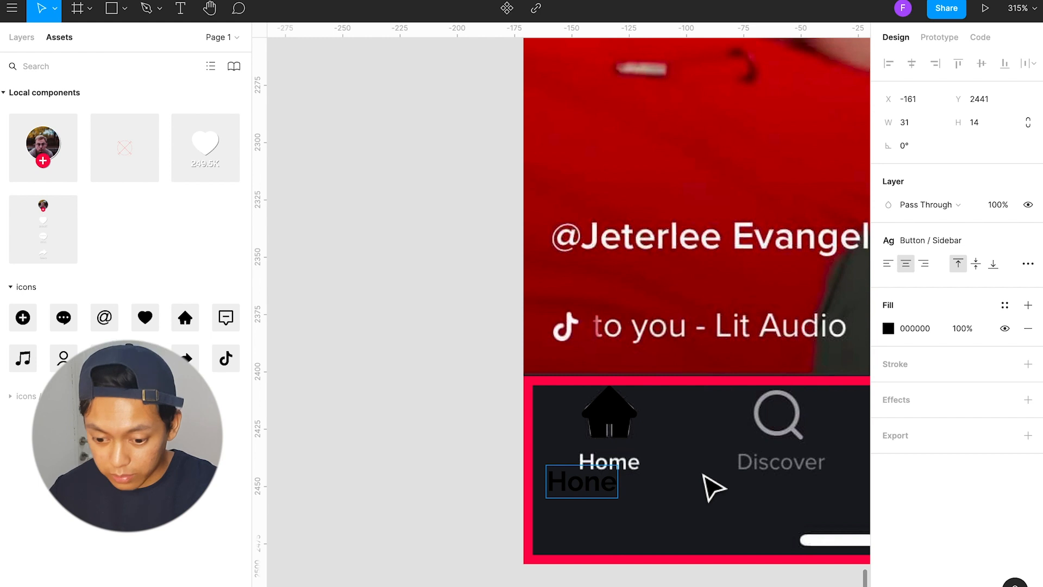
pyautogui.press('BackSpace')
pyautogui.press('BackSpace')
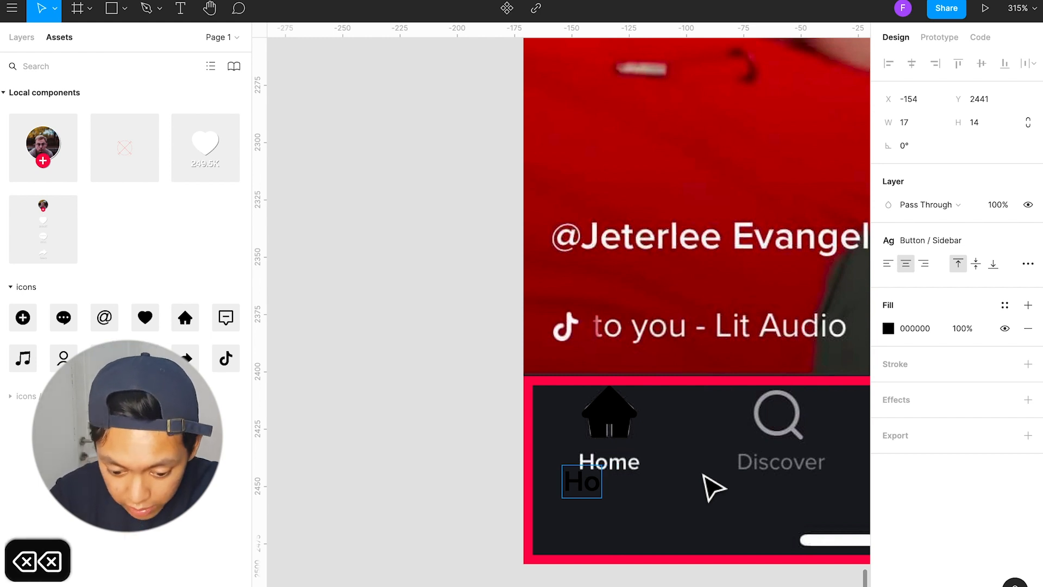
pyautogui.write('me')
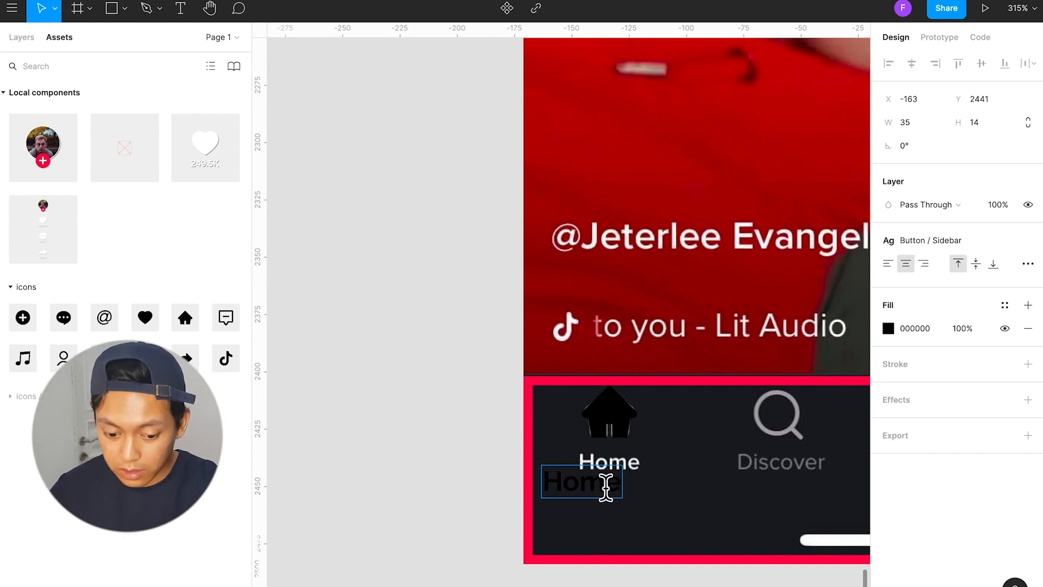
pyautogui.press('Escape')
# Step: Place the Home text over the screenshot's Home label and apply the Button / Nav text style
pyautogui.moveTo(606, 487); pyautogui.dragTo(641, 466)
pyautogui.click(966, 236)
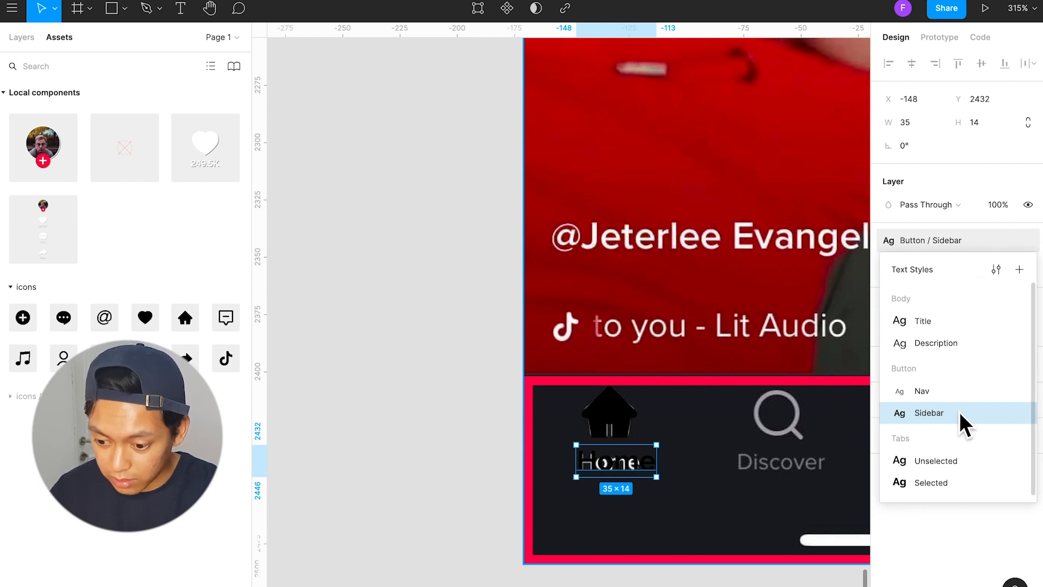
pyautogui.click(951, 391)
# Step: Align the Home text precisely with the screenshot's label at X -146, Y 2433
pyautogui.moveTo(619, 460); pyautogui.dragTo(613, 464)
pyautogui.press('Left')
pyautogui.press('Right')
pyautogui.press('Down')
pyautogui.press('Up')
pyautogui.press('Down')
pyautogui.press('Up')
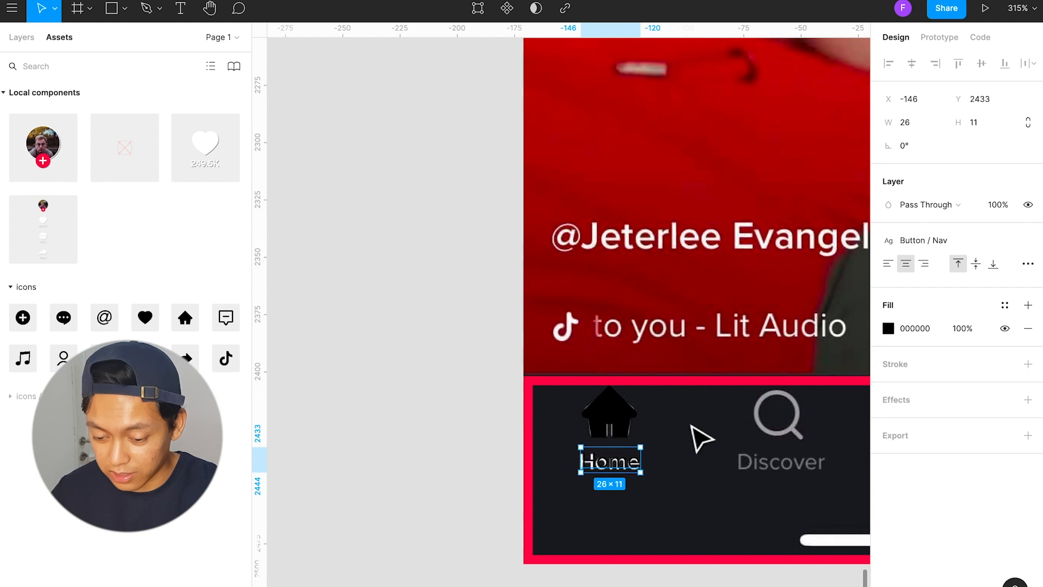
# Step: Duplicate the Home text onto the canvas beside the screenshot and make the copy Bold, detached from the Button / Nav style
pyautogui.moveTo(625, 465); pyautogui.dragTo(410, 462)
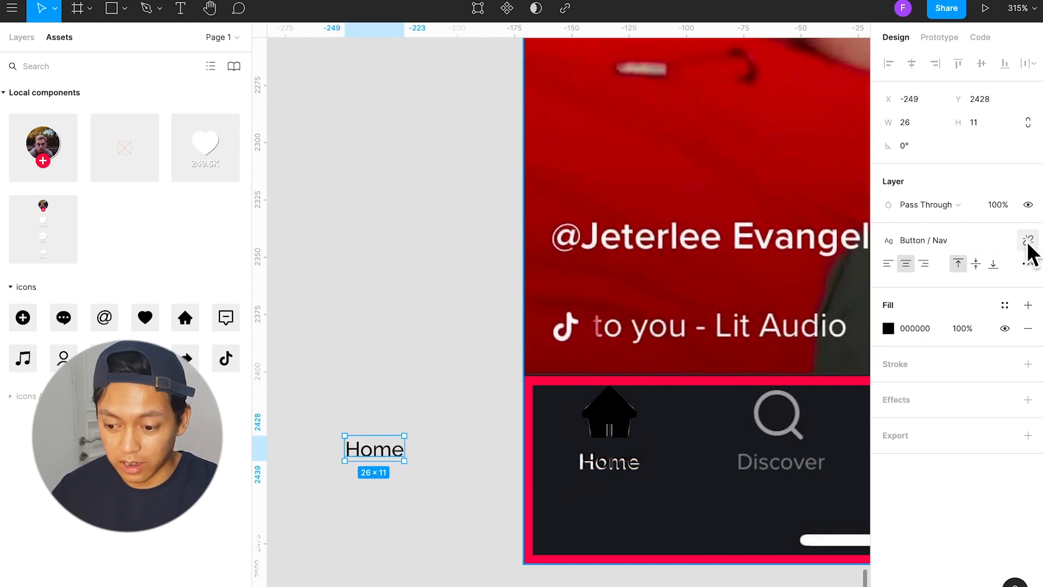
pyautogui.click(1028, 242)
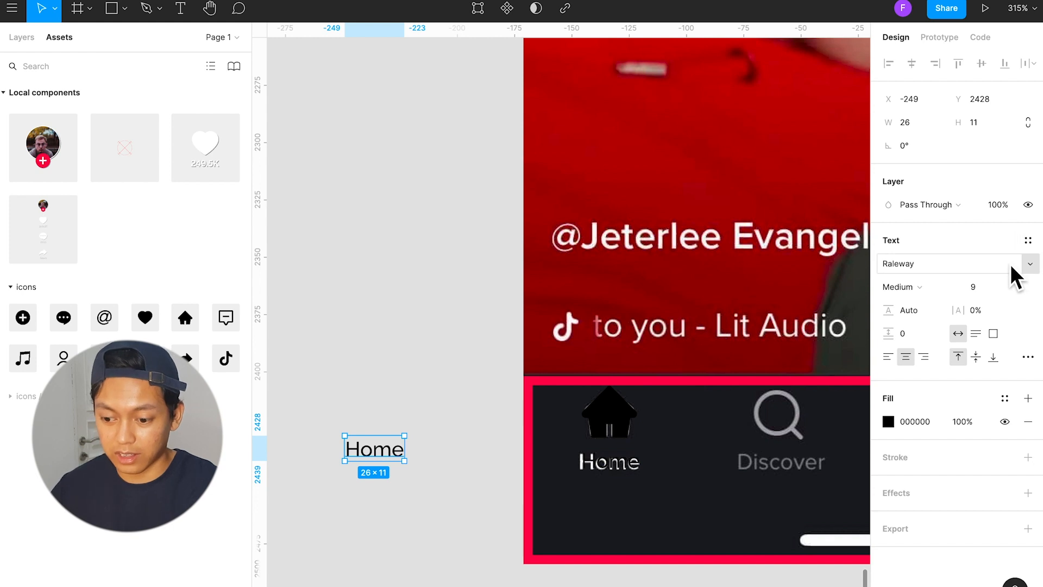
pyautogui.click(947, 285)
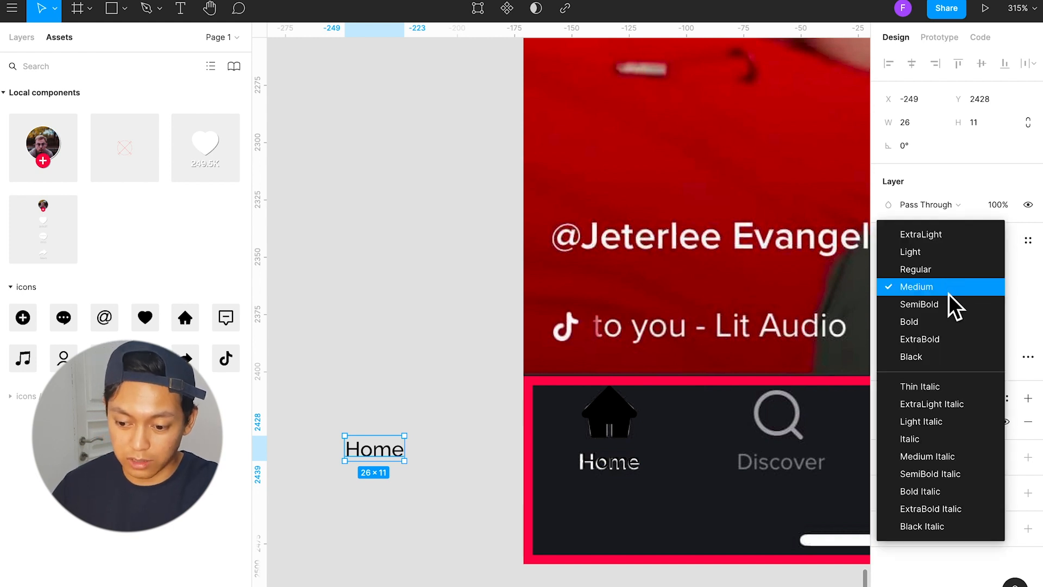
pyautogui.click(957, 323)
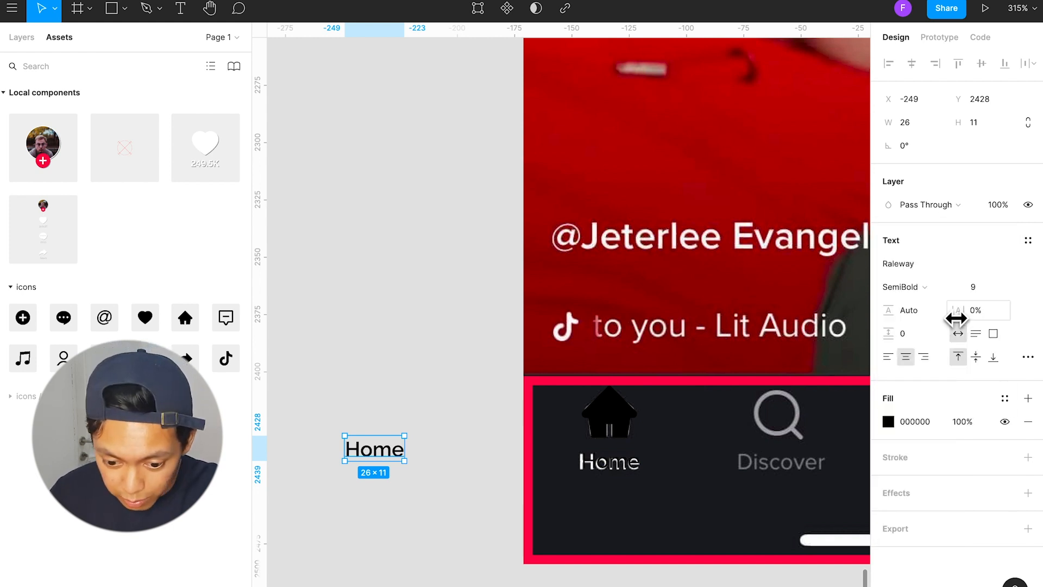
pyautogui.click(940, 286)
pyautogui.click(938, 310)
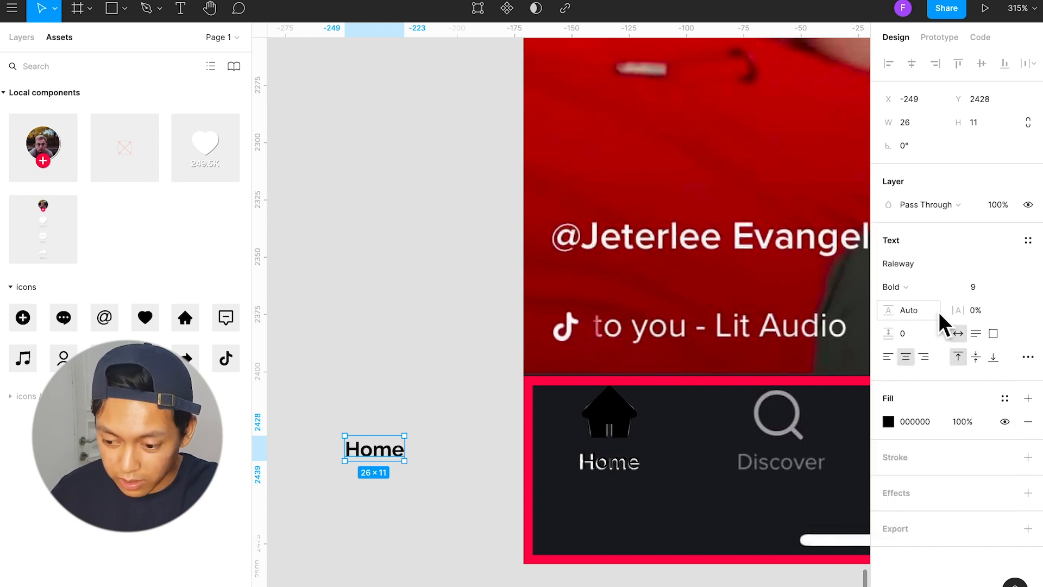
# Step: Create a new text style named "Button / Nav Selected" from the bold Home text
pyautogui.click(1028, 242)
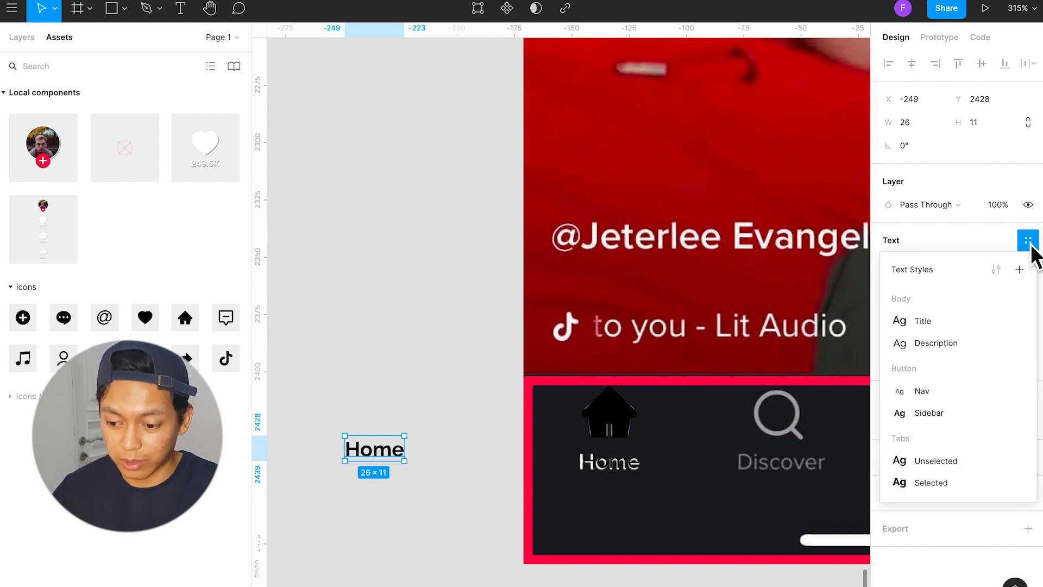
pyautogui.click(1020, 270)
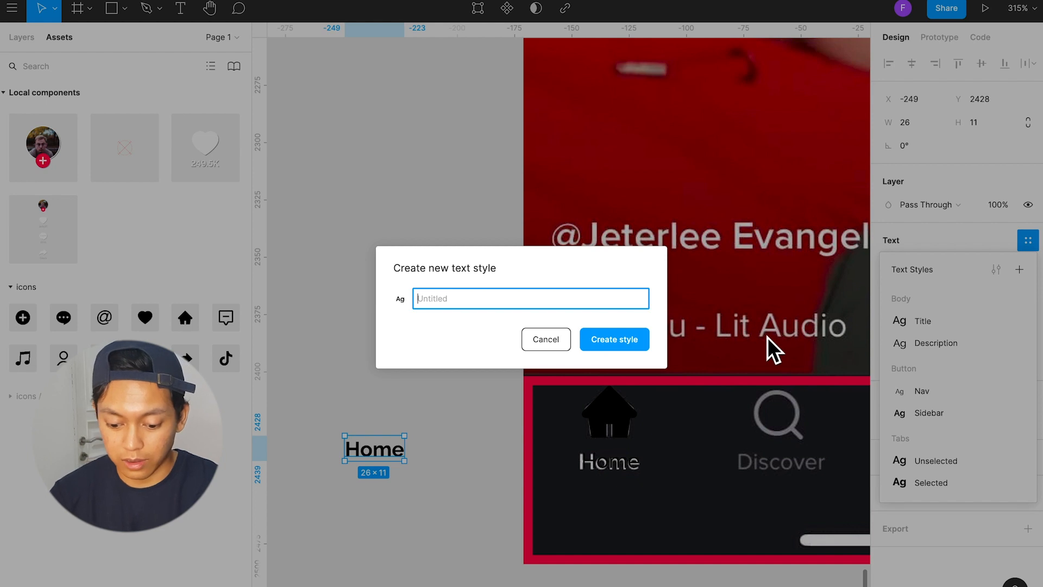
pyautogui.write('Button')
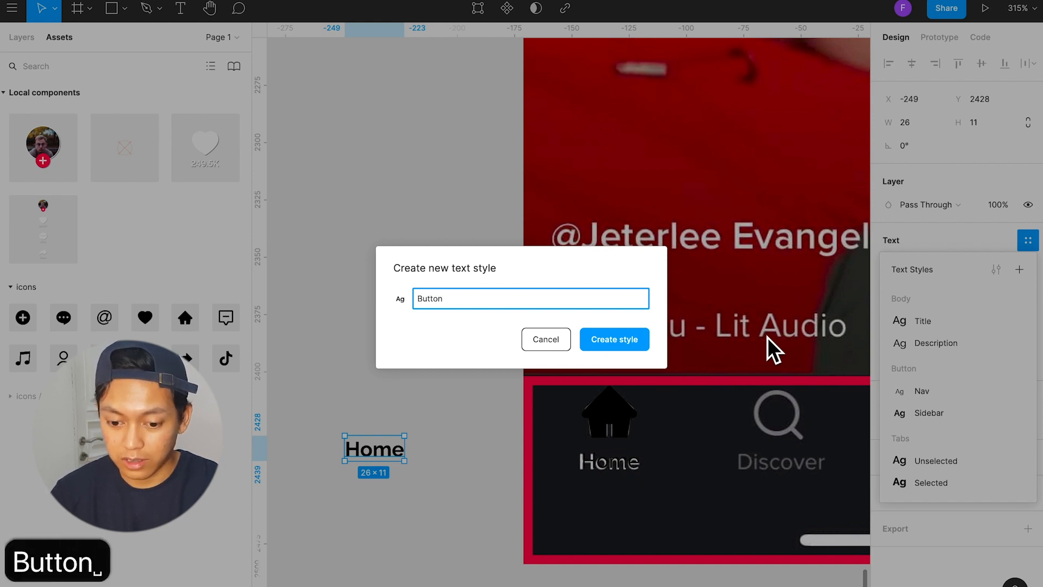
pyautogui.write(' / Nav Selected')
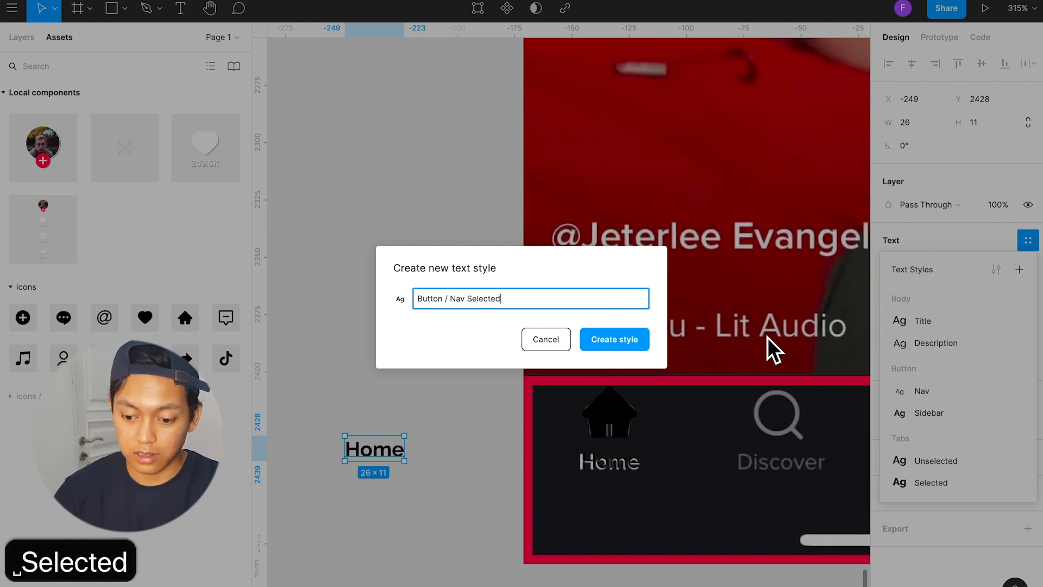
pyautogui.press('Return')
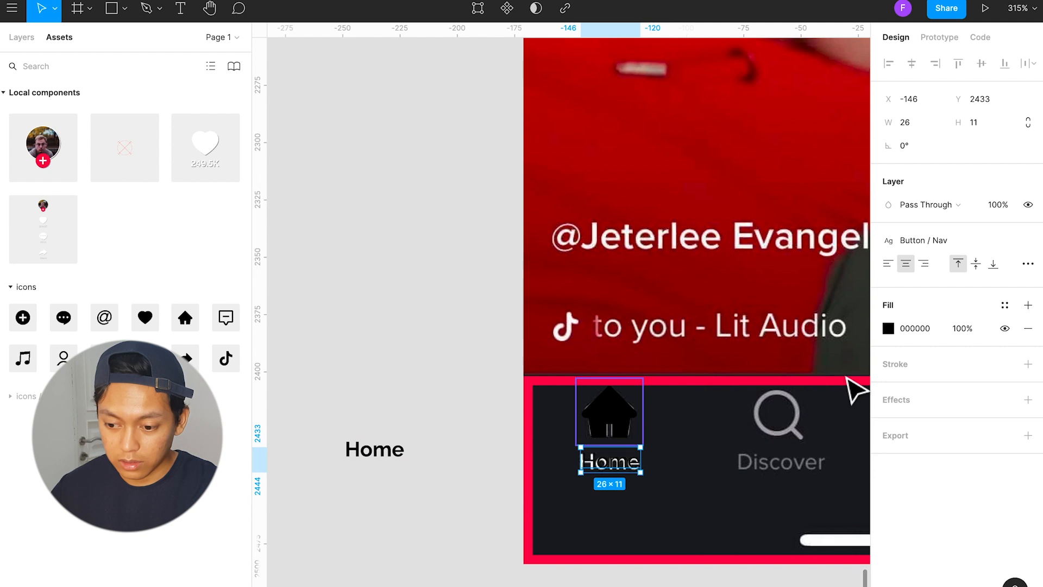
# Step: Apply the Button / Nav Selected text style to the Home label over the screenshot
pyautogui.click(990, 239)
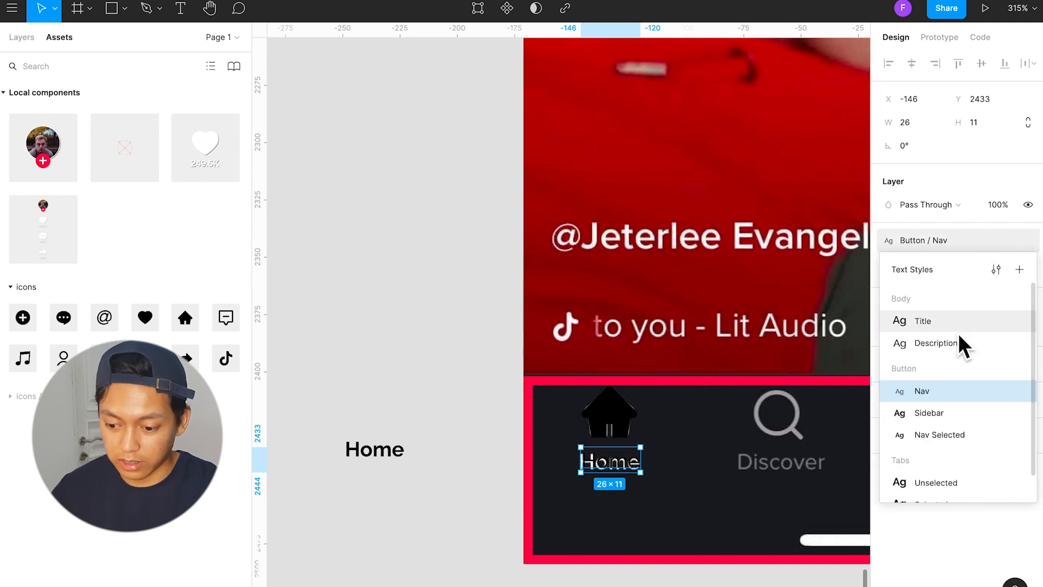
pyautogui.click(957, 435)
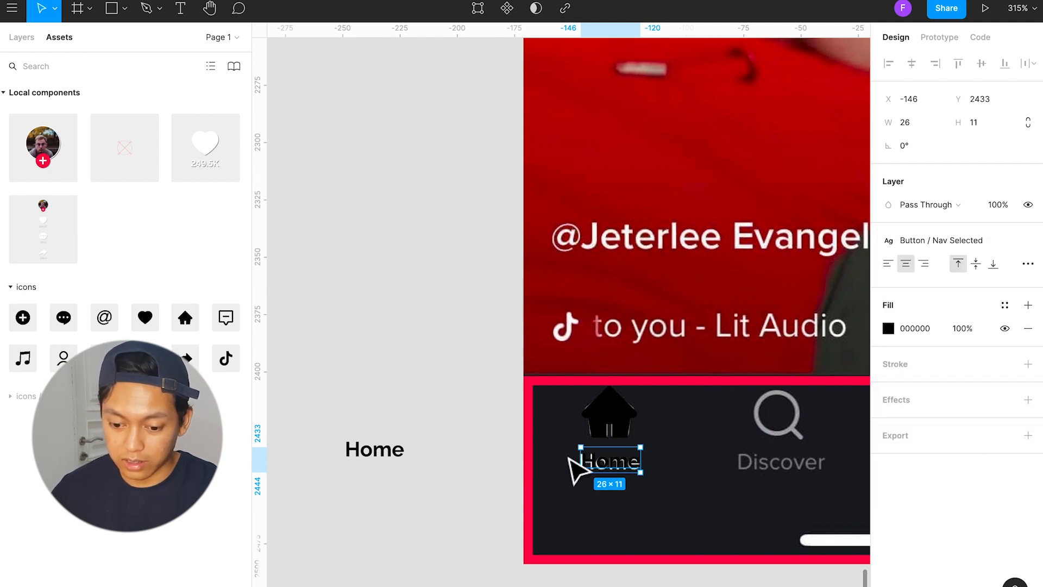
pyautogui.click(492, 459)
pyautogui.click(636, 463)
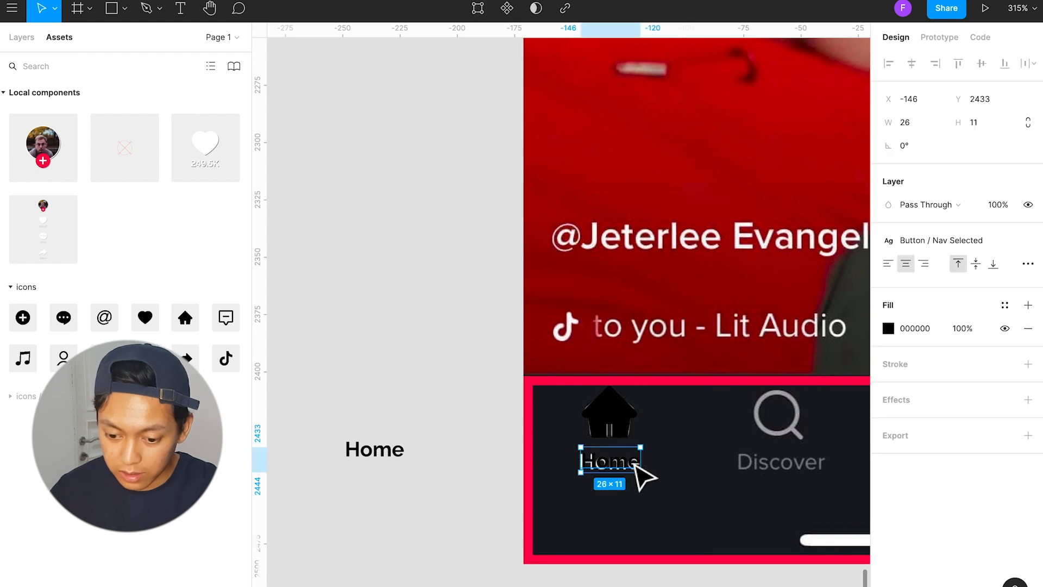
# Step: Move the home icon and its label onto the canvas beside the screenshot, shifting the spare Home text aside to about X -269, Y 2427
pyautogui.keyDown('shift'); pyautogui.click(624, 413); pyautogui.keyUp('shift')
pyautogui.moveTo(636, 429); pyautogui.dragTo(468, 429)
pyautogui.moveTo(383, 454); pyautogui.dragTo(336, 451)
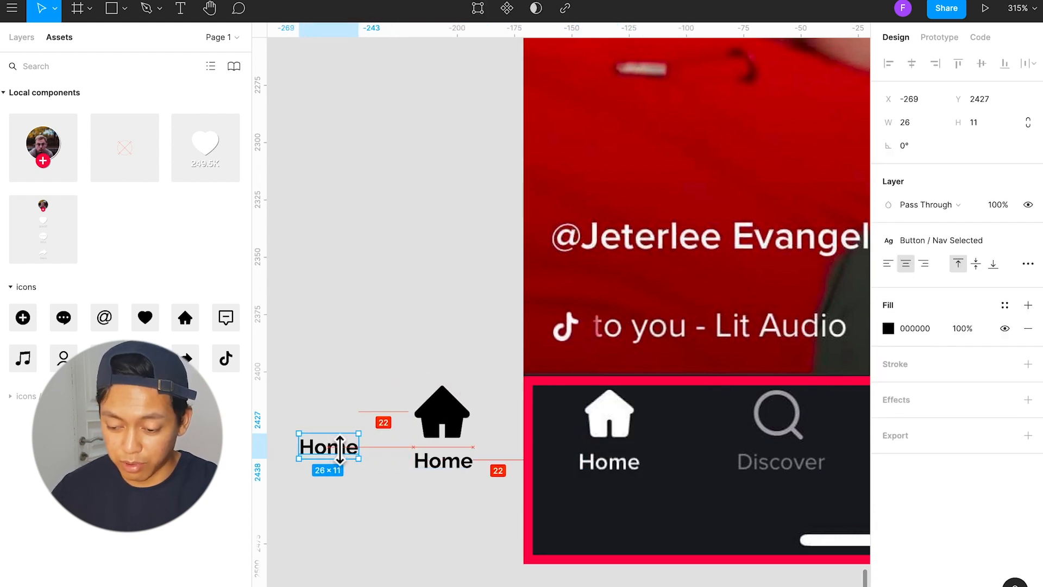
# Step: Center the bold Home label under the home icon and combine both into a single component
pyautogui.click(472, 439)
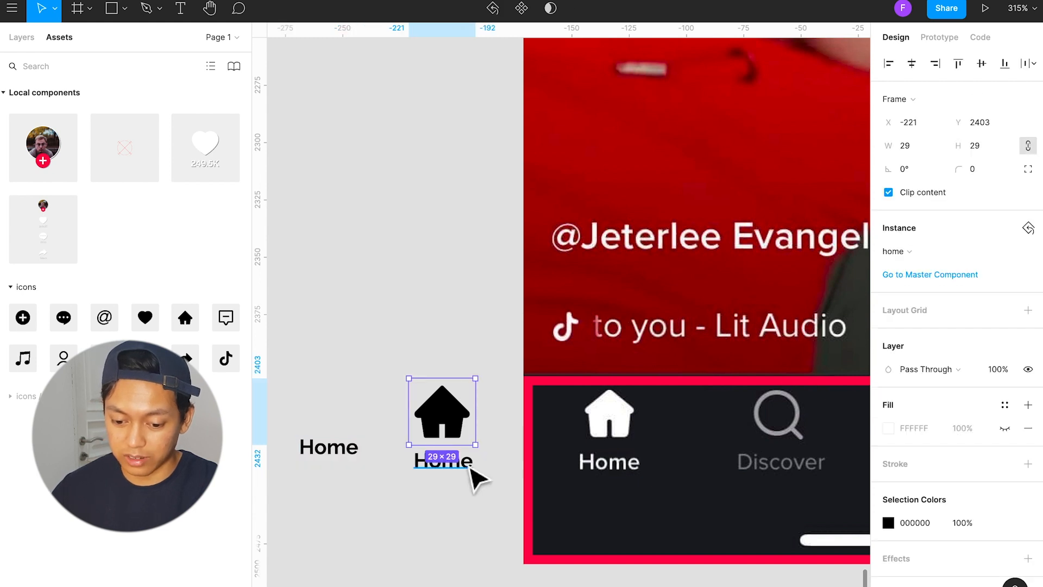
pyautogui.click(468, 463)
pyautogui.keyDown('shift'); pyautogui.click(465, 431); pyautogui.keyUp('shift')
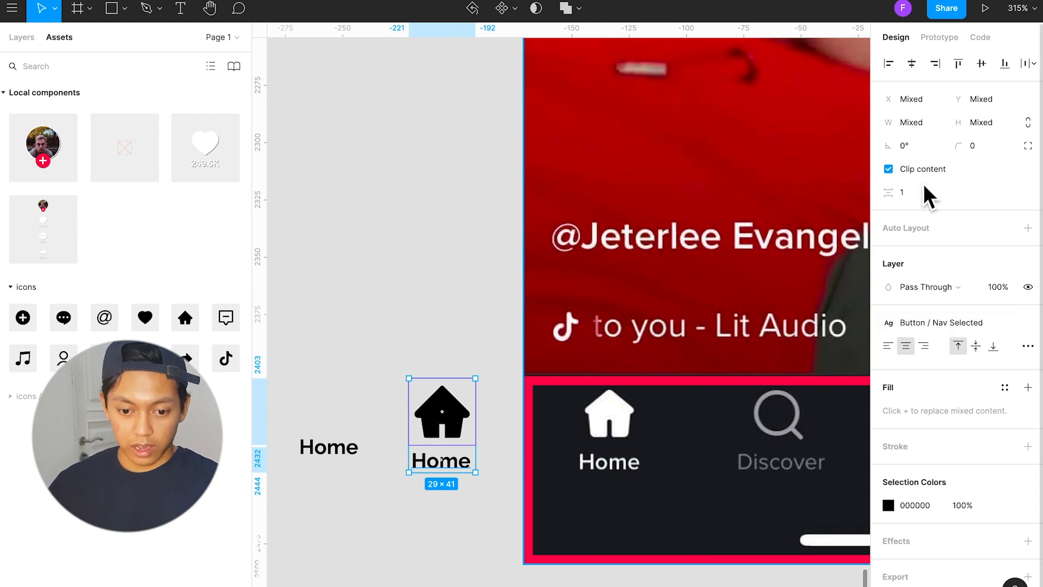
pyautogui.click(515, 10)
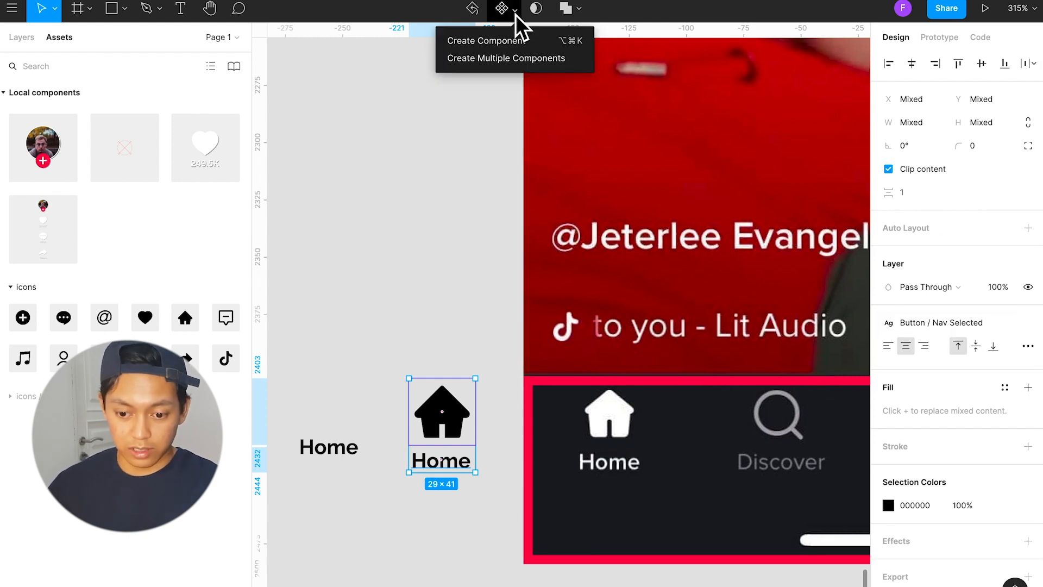
pyautogui.click(529, 43)
pyautogui.click(476, 498)
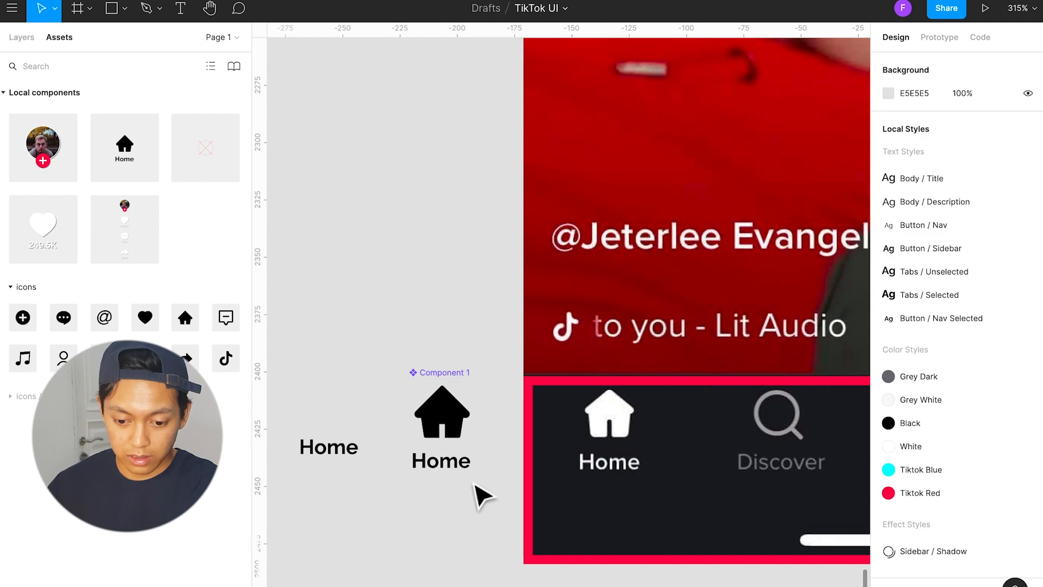
# Step: Rename the new home icon component as "Nav Button"
pyautogui.click(462, 381)
pyautogui.press('super+r')
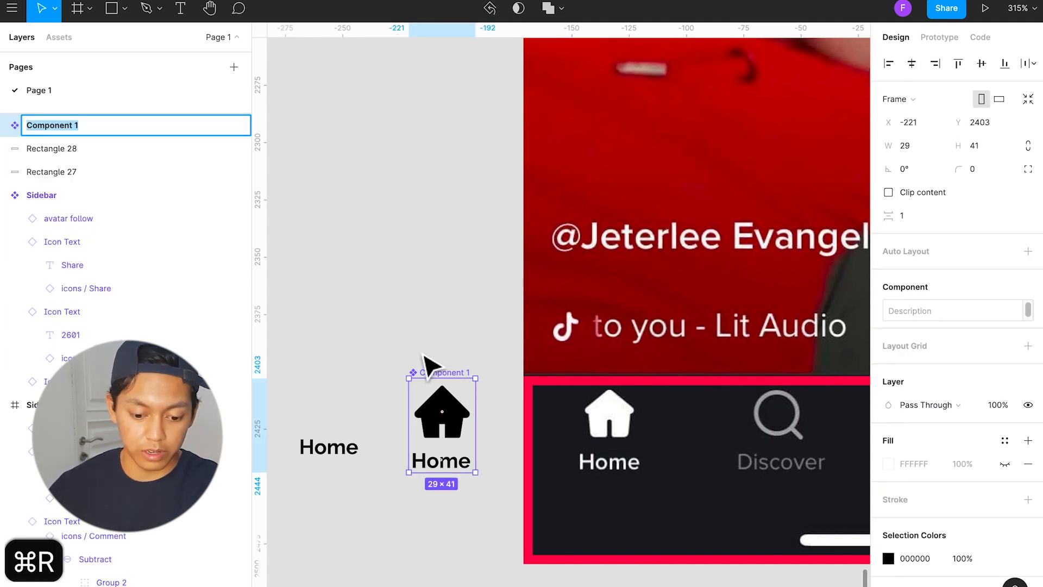
pyautogui.write('Nav But')
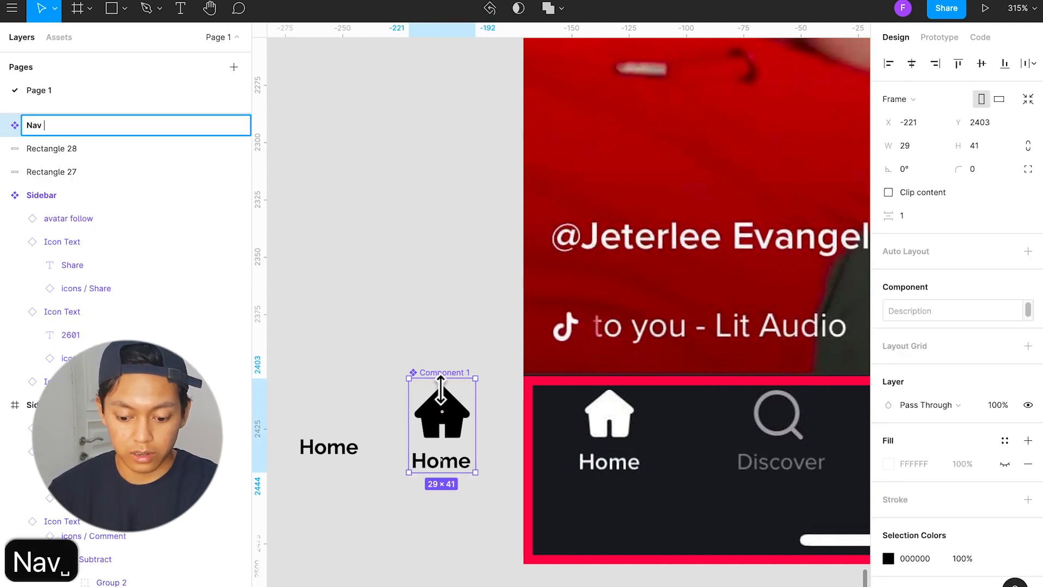
pyautogui.write('ton')
pyautogui.press('BackSpace')
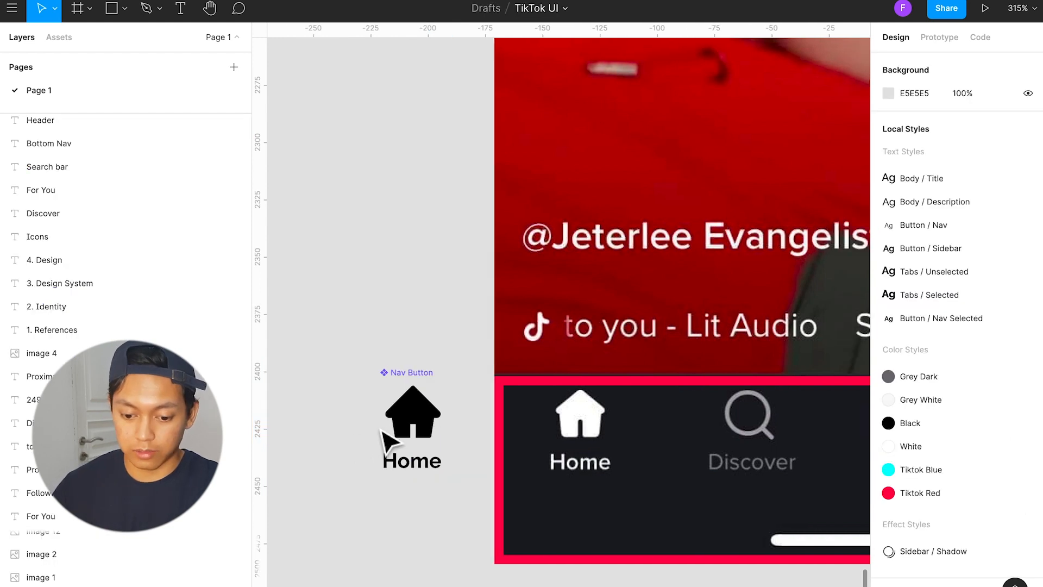
# Step: Place white instances of the Nav Button component over the screenshot's Home and Discover items
pyautogui.click(411, 427)
pyautogui.moveTo(424, 439); pyautogui.dragTo(462, 442)
pyautogui.hscroll(3, 738, 456)
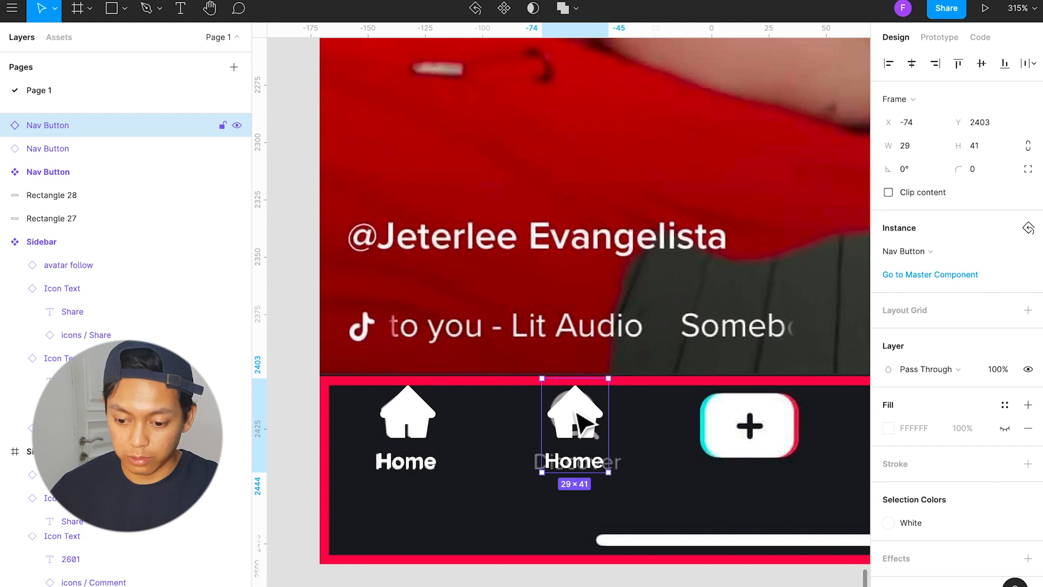
# Step: Swap the home icon for the search icon in the Nav Button instance over Discover
pyautogui.doubleClick(578, 424)
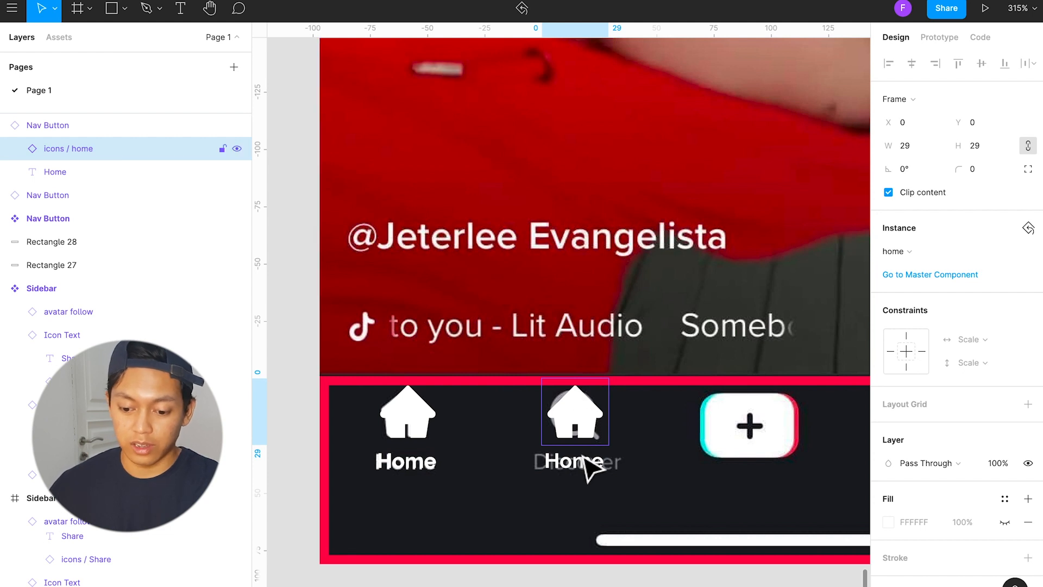
pyautogui.click(645, 515)
pyautogui.doubleClick(570, 401)
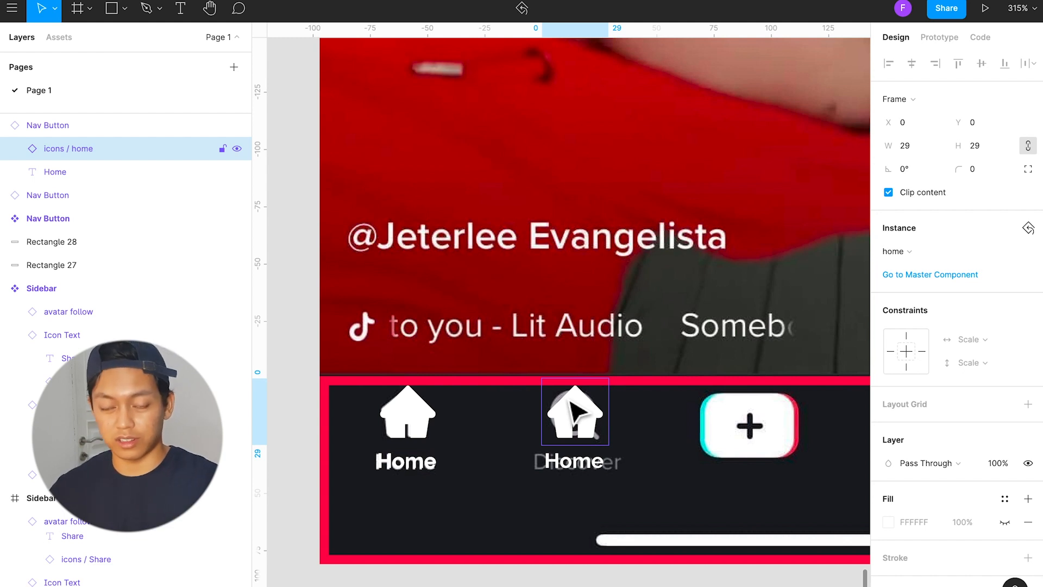
pyautogui.click(919, 256)
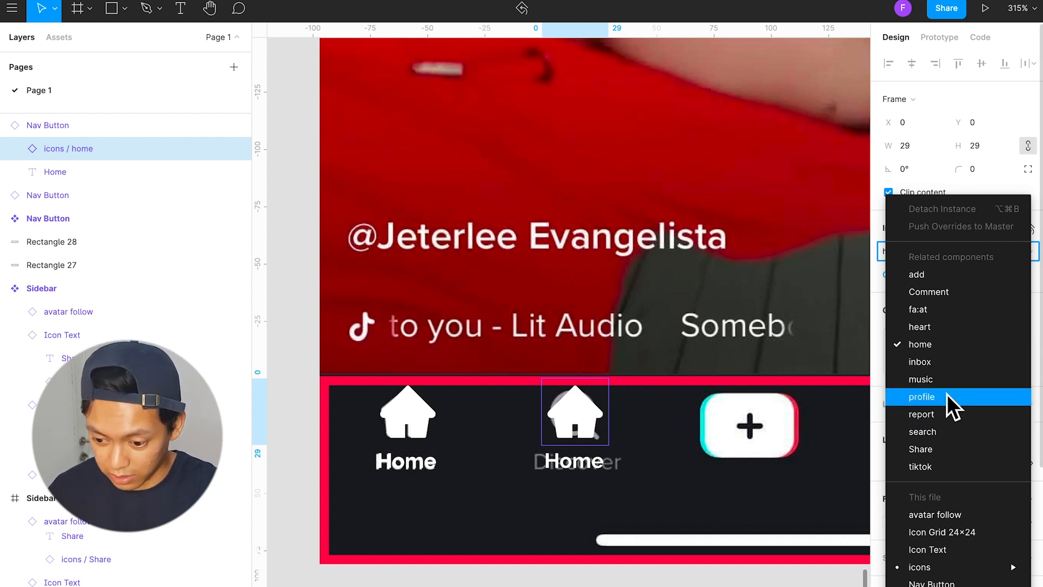
pyautogui.click(953, 431)
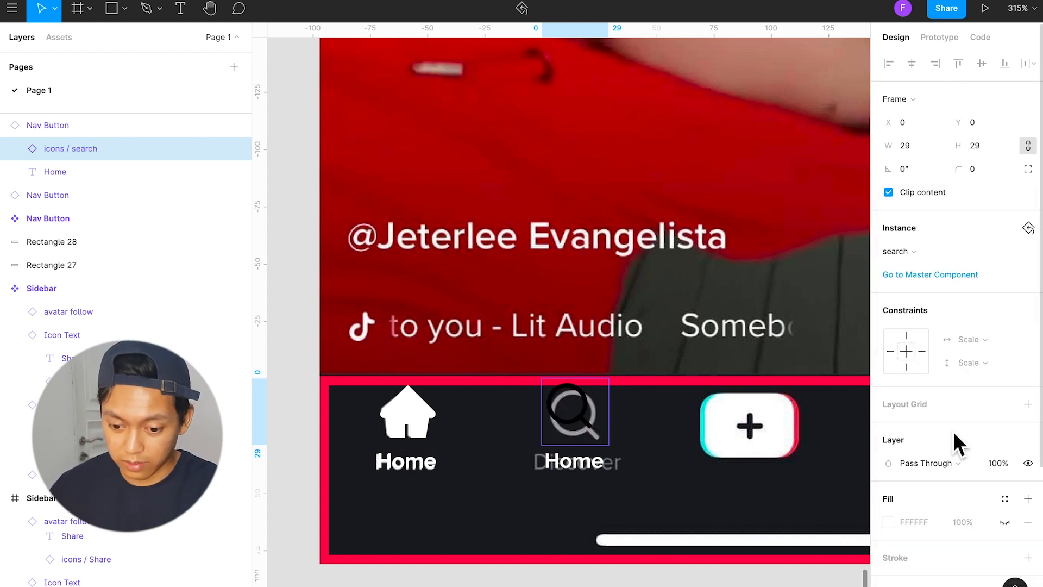
# Step: Set the horizontal and vertical constraints of the shape in the search icon's master component to Scale, and return to the instance
pyautogui.doubleClick(589, 415)
pyautogui.click(605, 455)
pyautogui.click(587, 416)
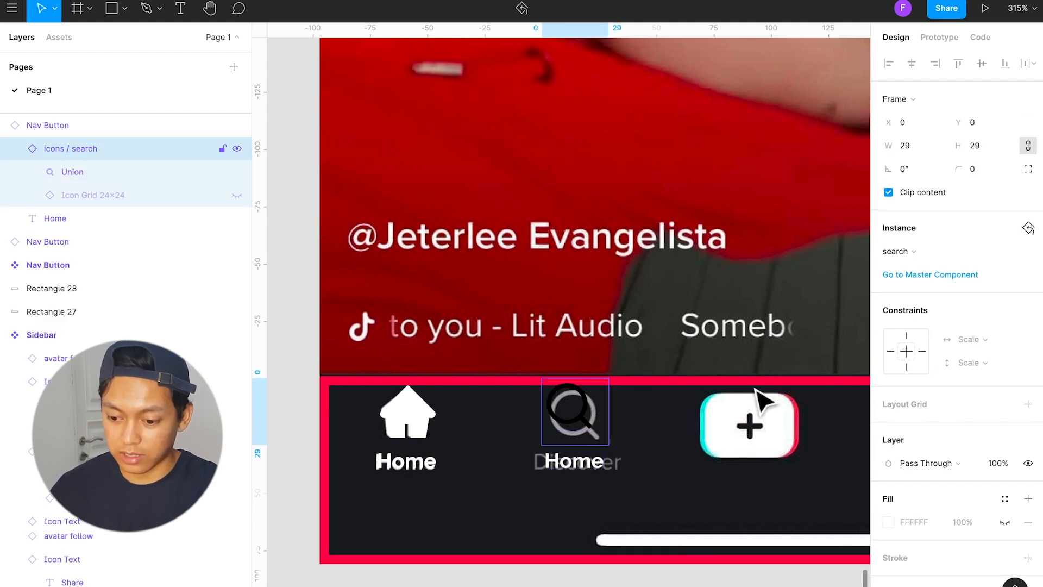
pyautogui.click(943, 275)
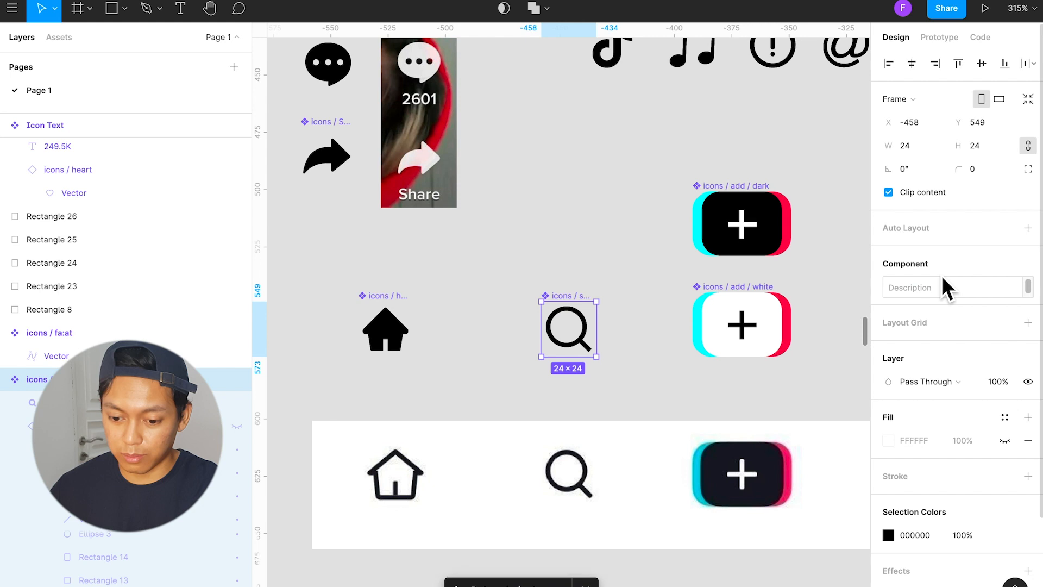
pyautogui.doubleClick(584, 337)
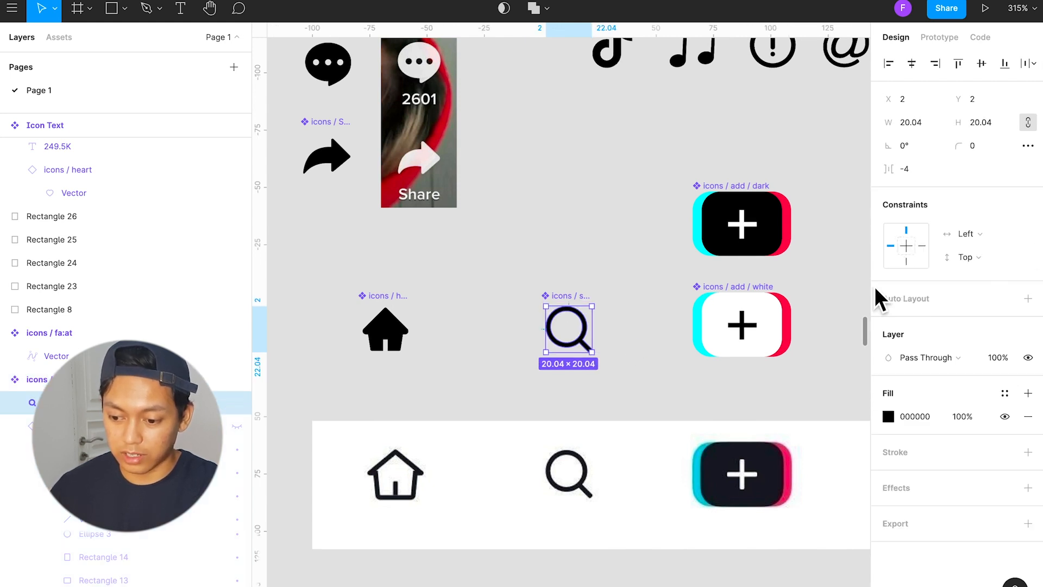
pyautogui.click(970, 238)
pyautogui.click(984, 303)
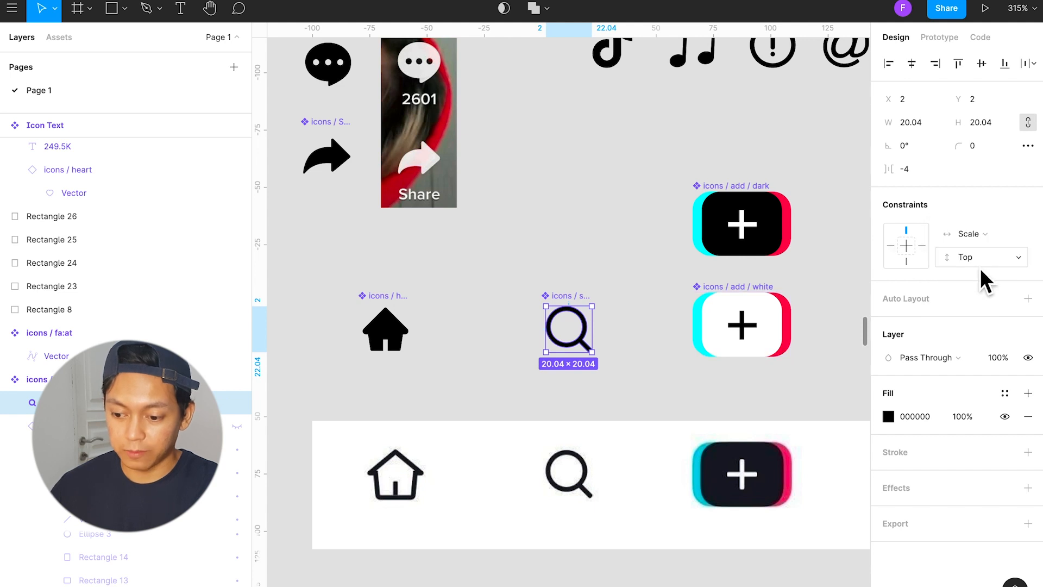
pyautogui.click(979, 269)
pyautogui.click(975, 327)
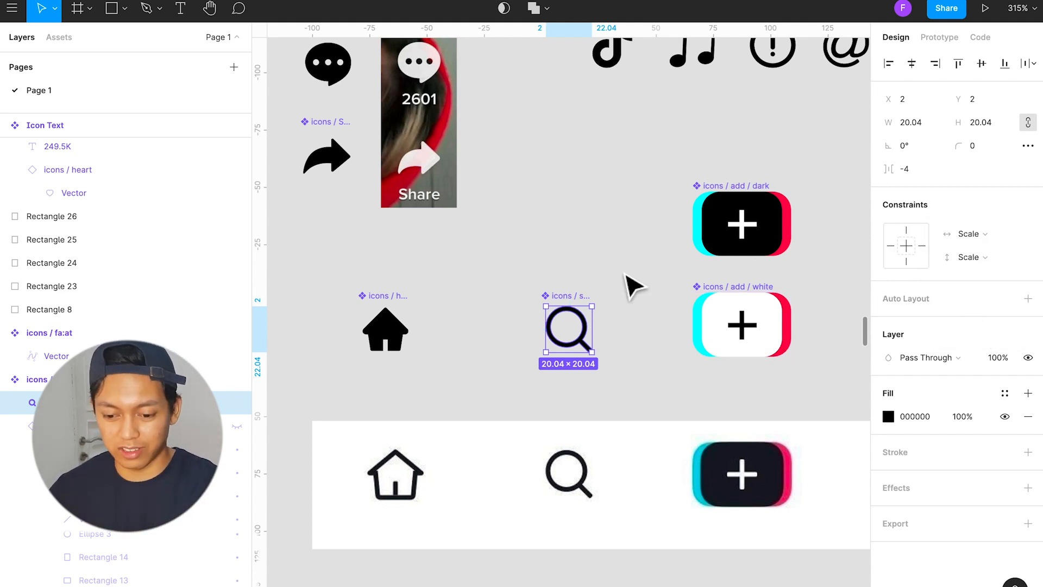
pyautogui.click(598, 288)
pyautogui.click(589, 305)
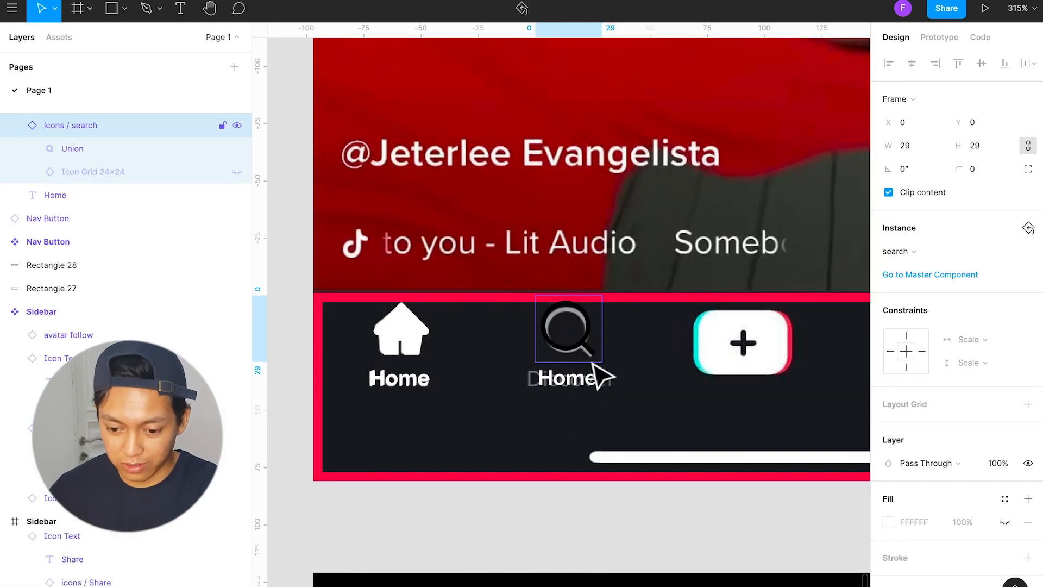
# Step: Apply the Button / Nav text style to the label of the search Nav Button
pyautogui.click(585, 383)
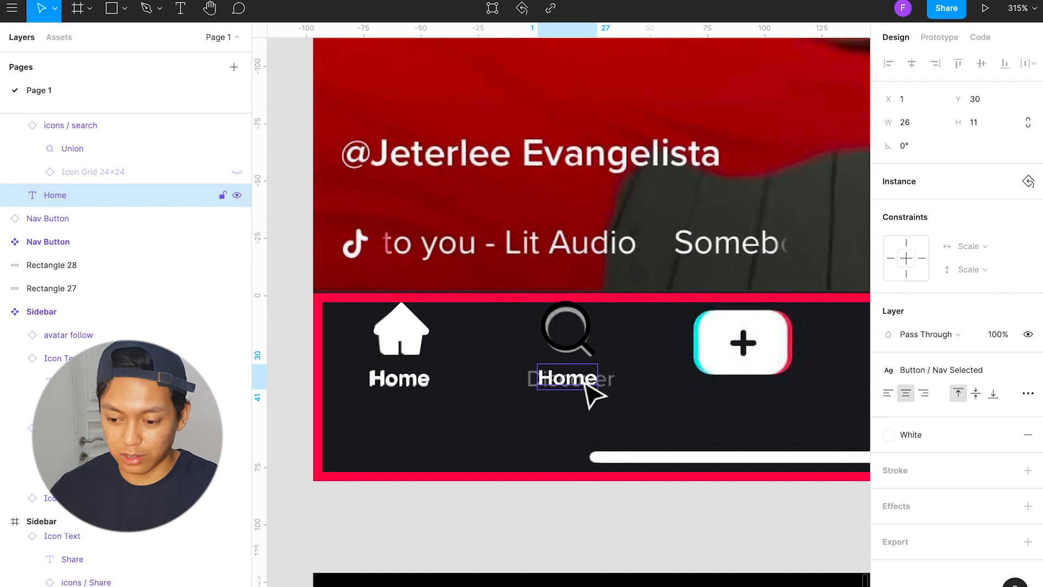
pyautogui.click(924, 370)
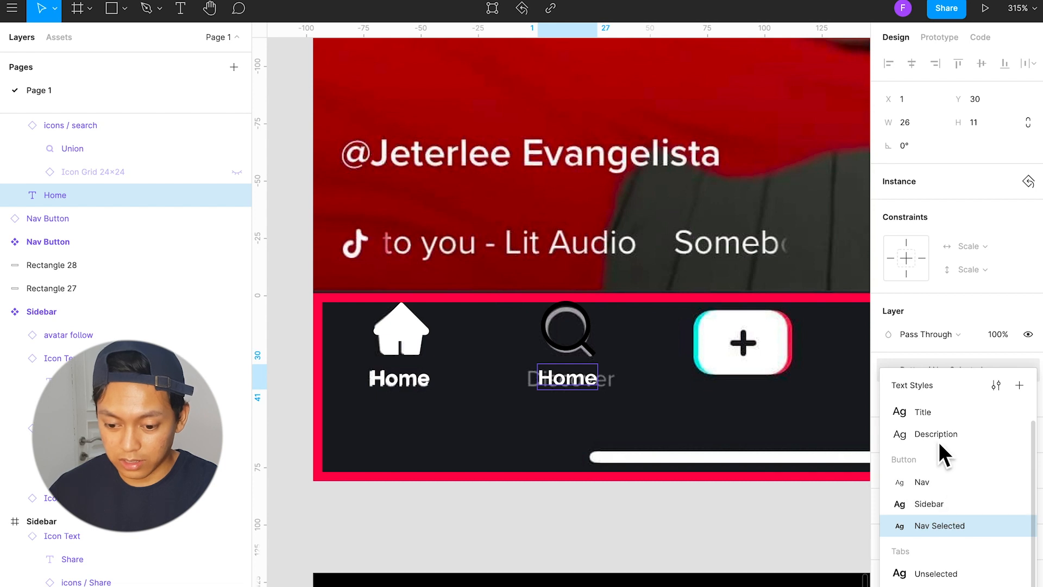
pyautogui.click(947, 484)
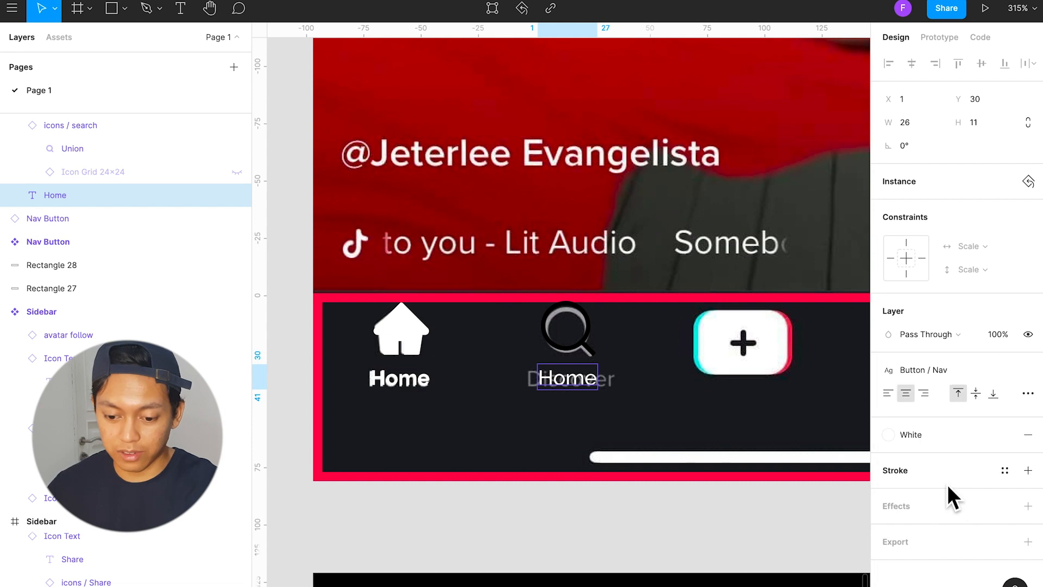
# Step: Change the label text under the search icon to "Discover"
pyautogui.doubleClick(572, 382)
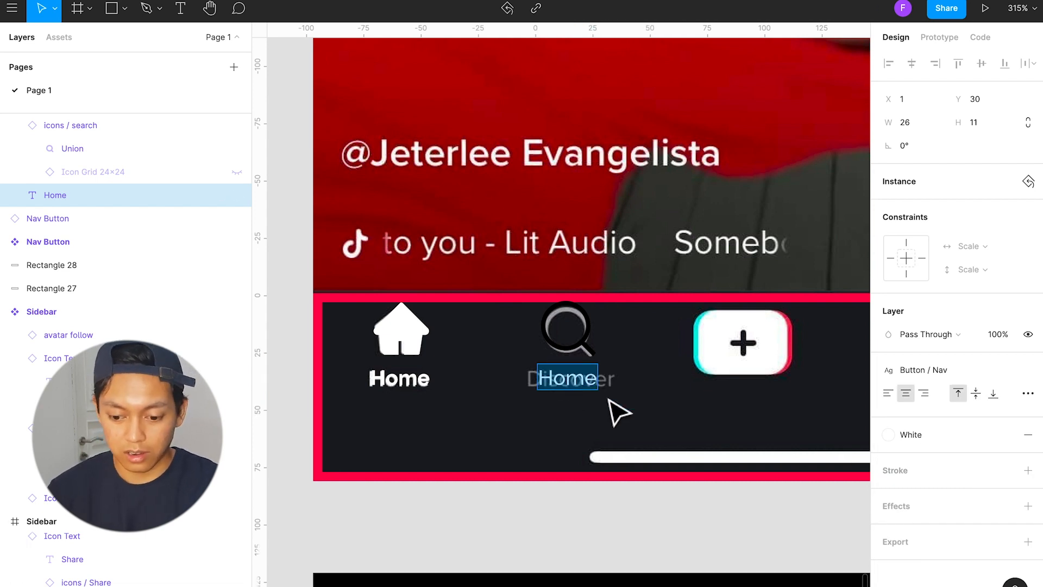
pyautogui.write('H')
pyautogui.press('BackSpace')
pyautogui.write('Discon')
pyautogui.press('BackSpace')
pyautogui.write('ver')
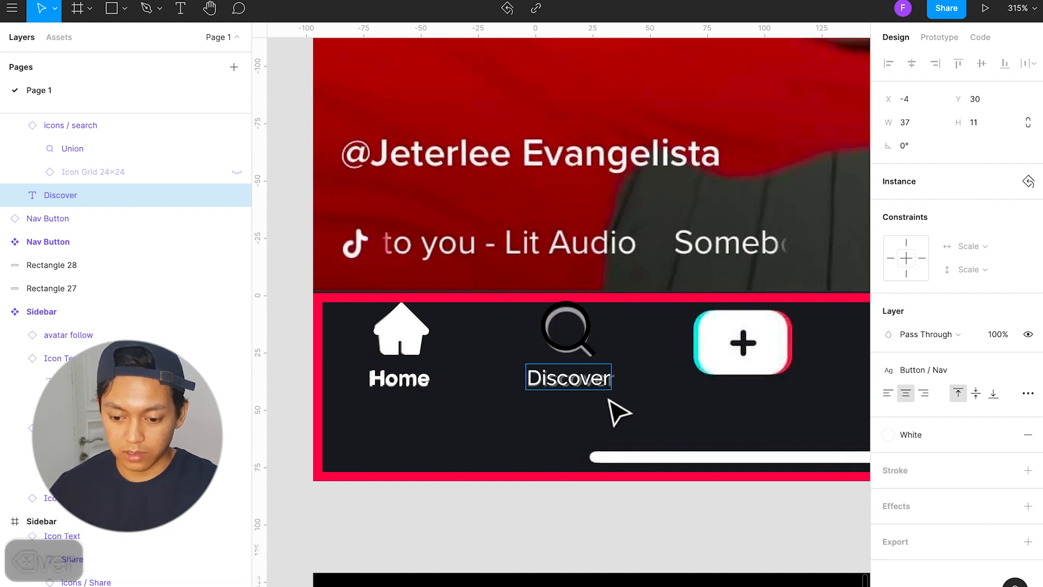
pyautogui.press('Escape')
# Step: Apply the White color style to the search icon's shape in the Discover button
pyautogui.click(576, 345)
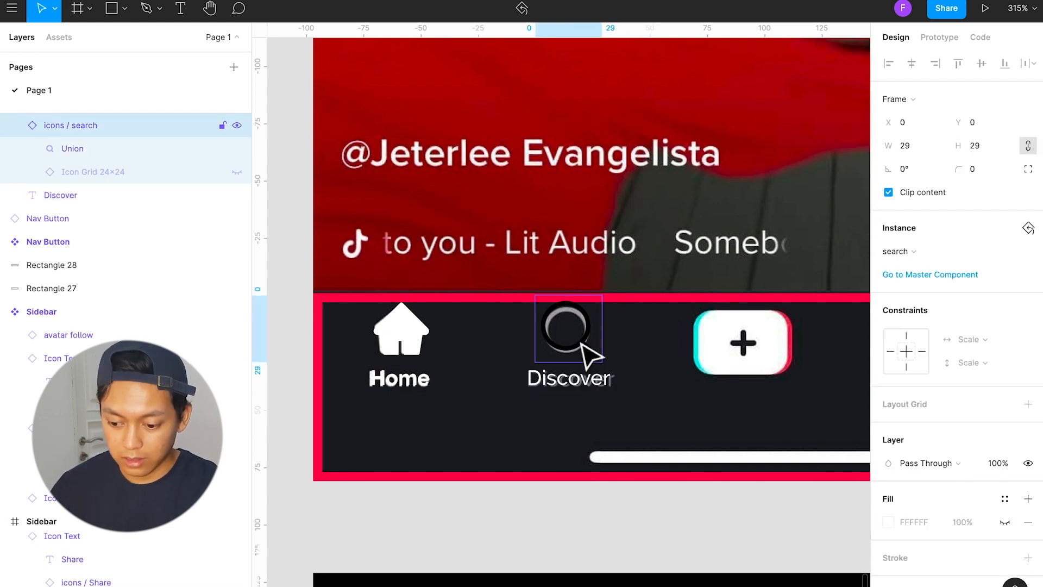
pyautogui.scroll(-1, 965, 554)
pyautogui.scroll(-3, 988, 568)
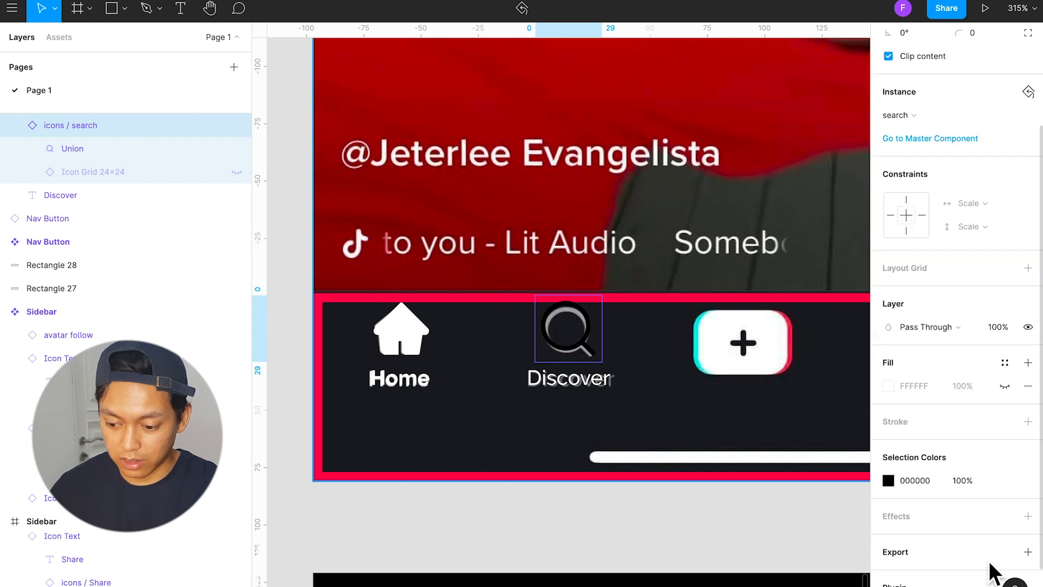
pyautogui.click(1006, 481)
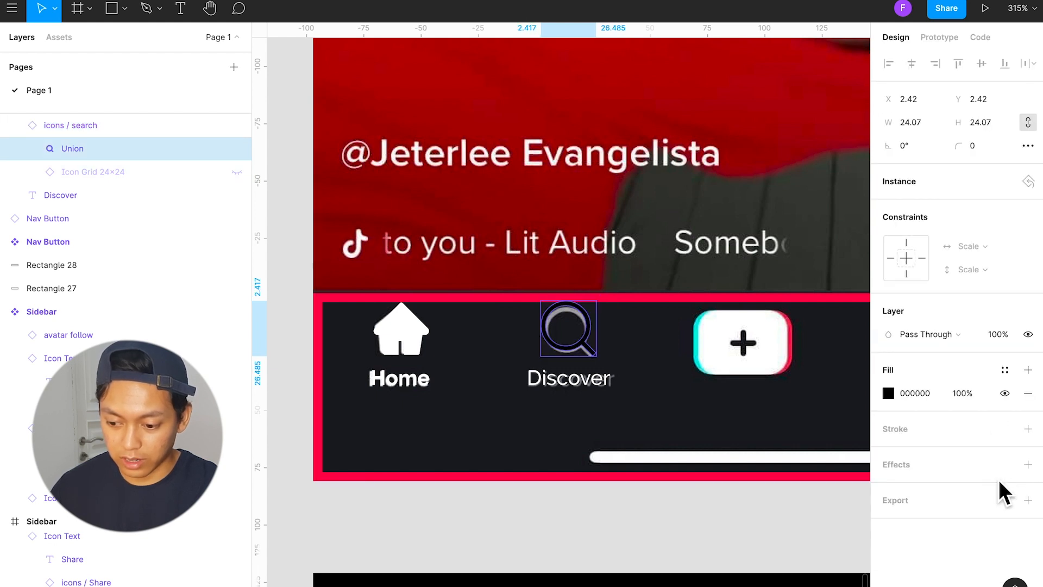
pyautogui.click(1005, 371)
pyautogui.click(968, 409)
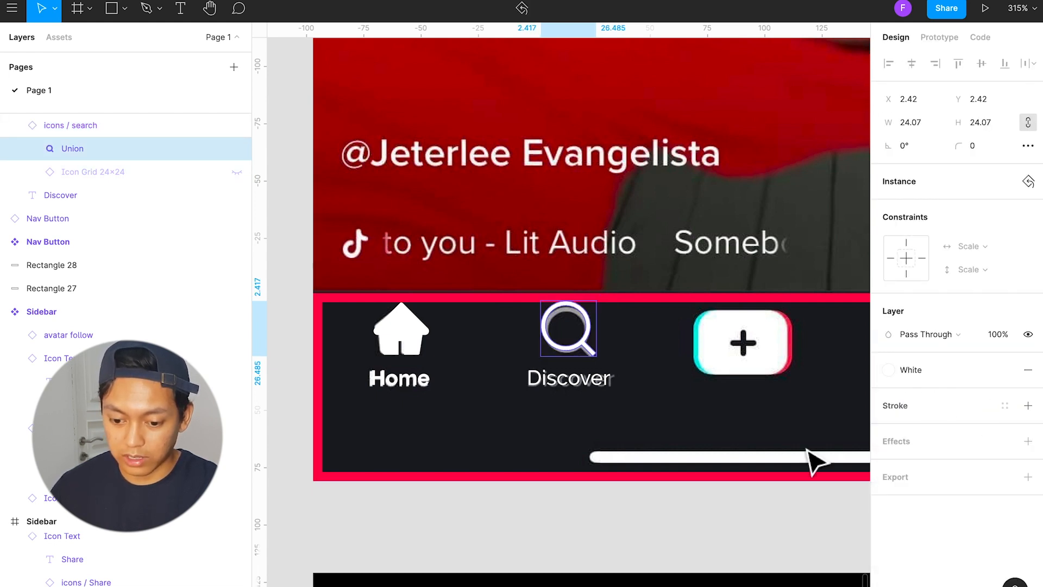
pyautogui.click(650, 531)
# Step: Nudge the Discover Nav Button to X -74, Y 2404 and set its layer opacity to 60%
pyautogui.click(601, 369)
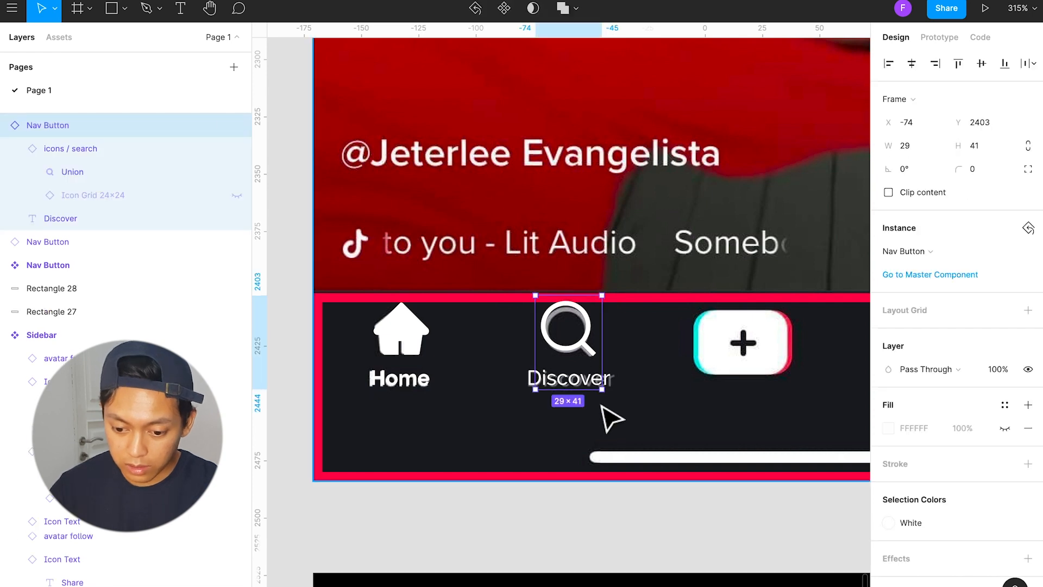
pyautogui.press('Down')
pyautogui.press('Up')
pyautogui.press('Down')
pyautogui.press('Right')
pyautogui.press('Left')
pyautogui.press('Left')
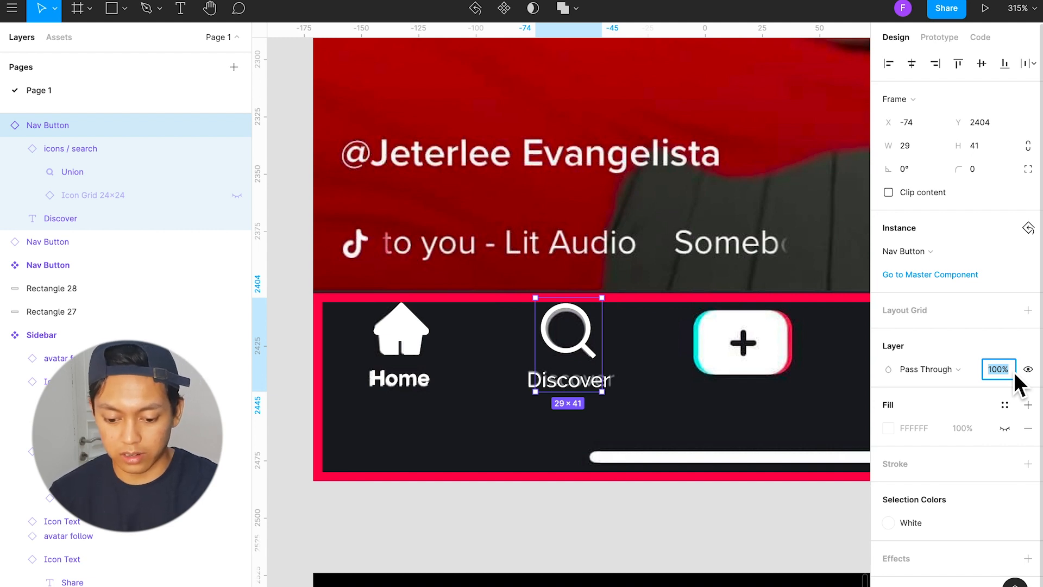
pyautogui.write('60')
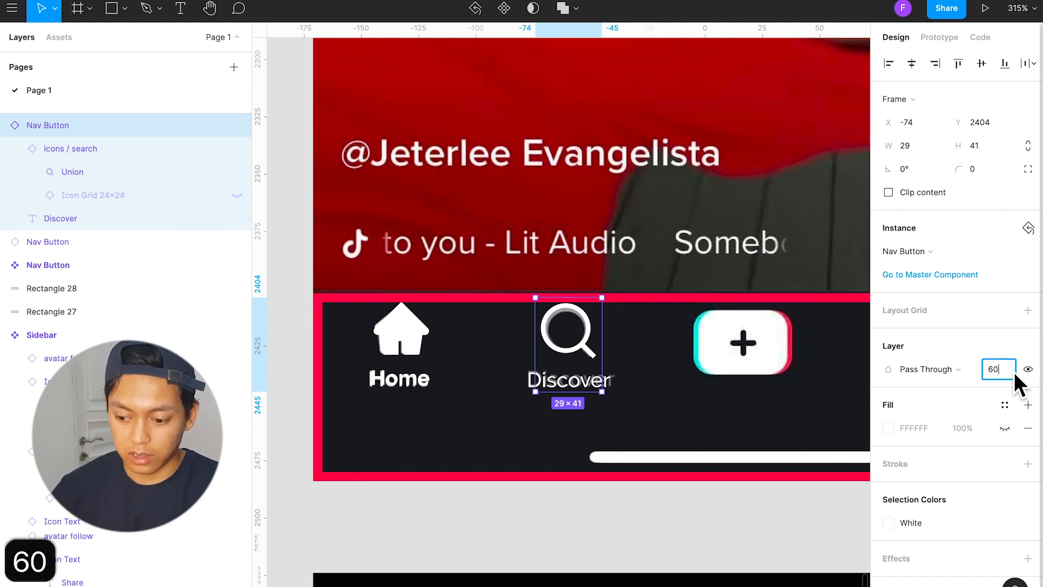
pyautogui.press('Return')
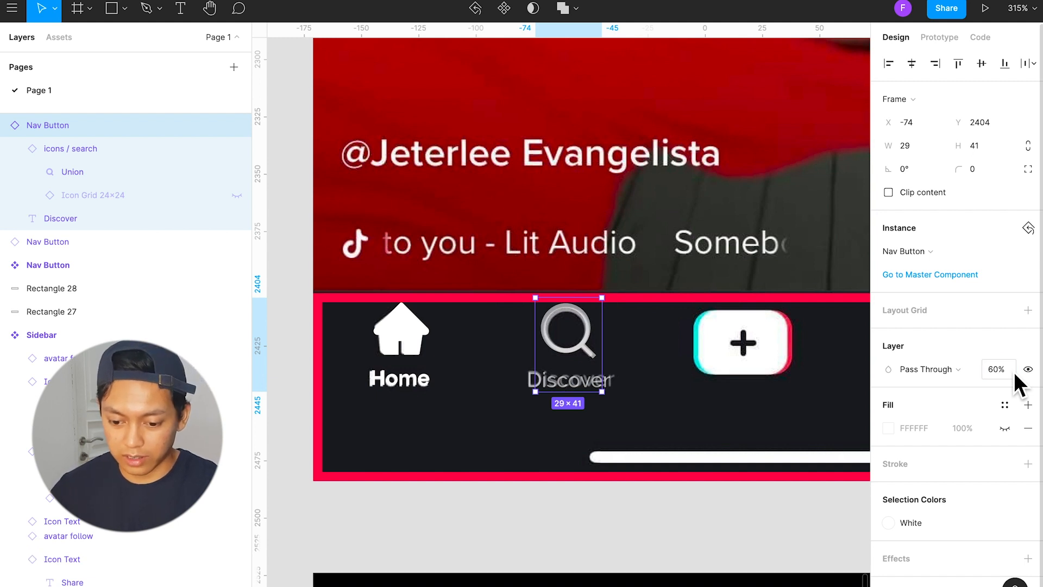
# Step: Place an instance of the add icon from the local components over the plus button in the reference navigation bar
pyautogui.hscroll(3, 598, 353)
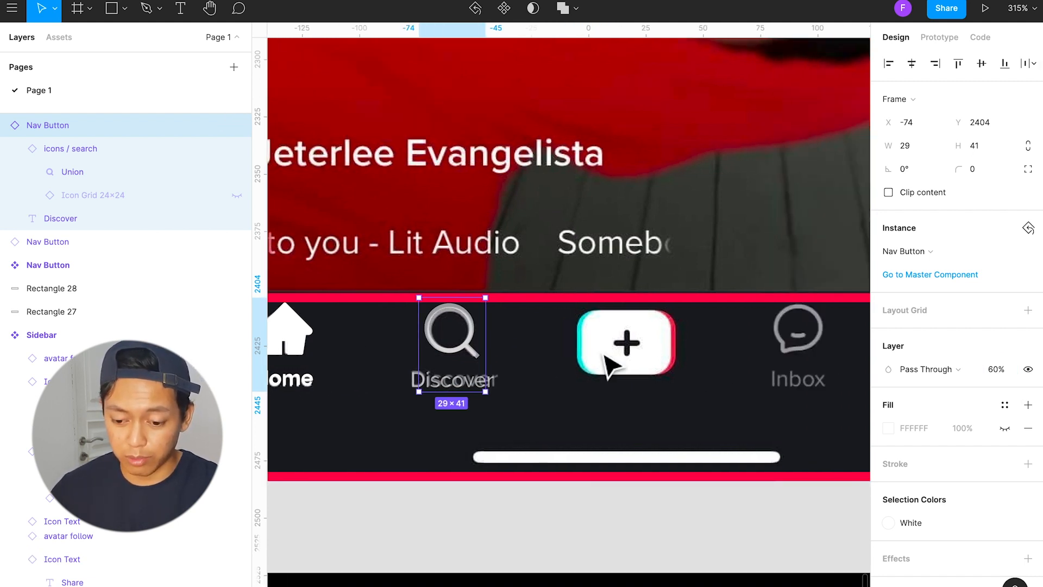
pyautogui.hscroll(-5, 554, 362)
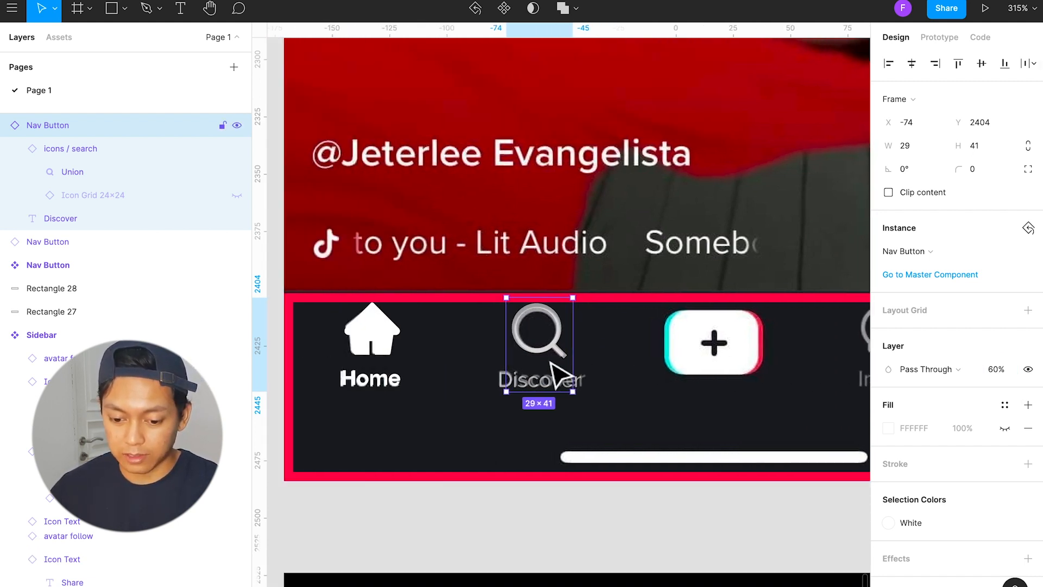
pyautogui.hscroll(5, 555, 369)
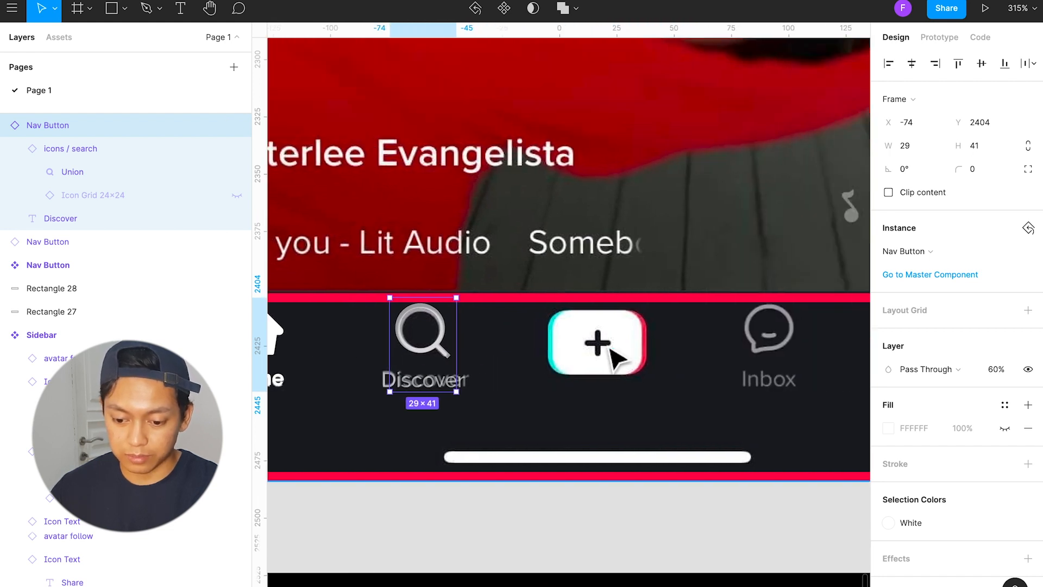
pyautogui.click(629, 348)
pyautogui.click(636, 517)
pyautogui.scroll(-2, 625, 478)
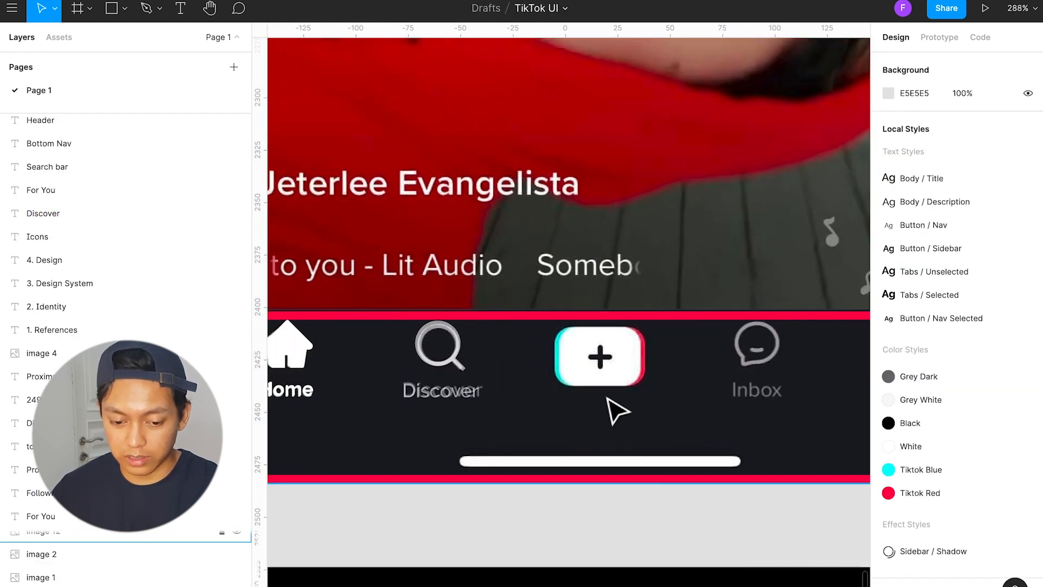
pyautogui.click(80, 44)
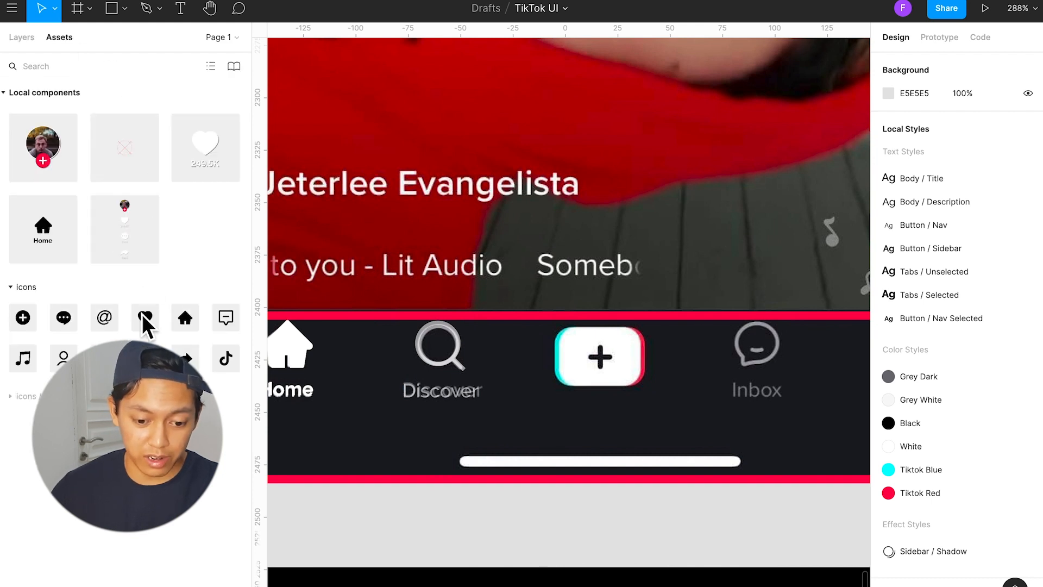
pyautogui.click(24, 395)
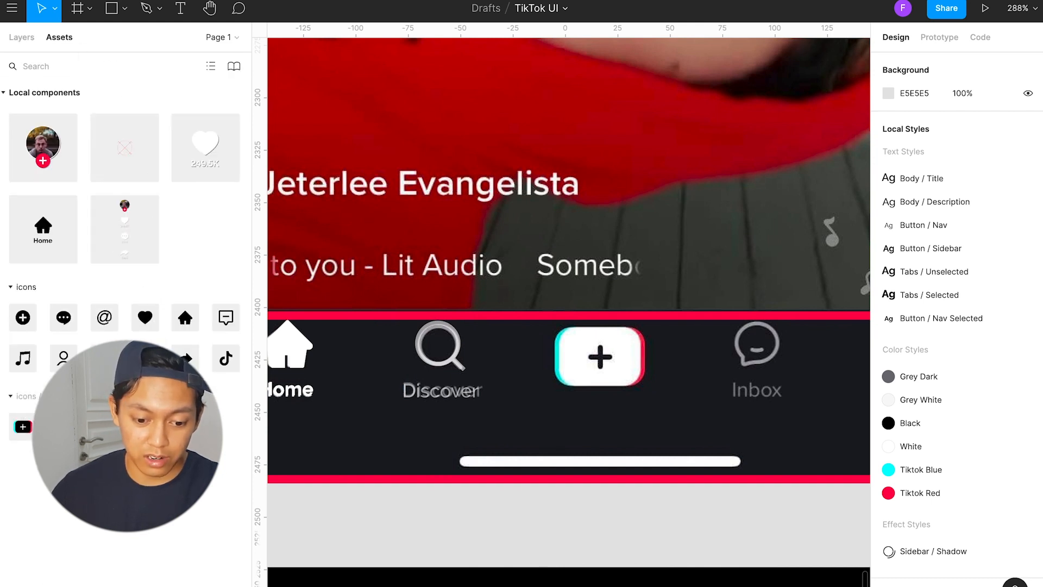
pyautogui.moveTo(23, 426); pyautogui.dragTo(613, 366)
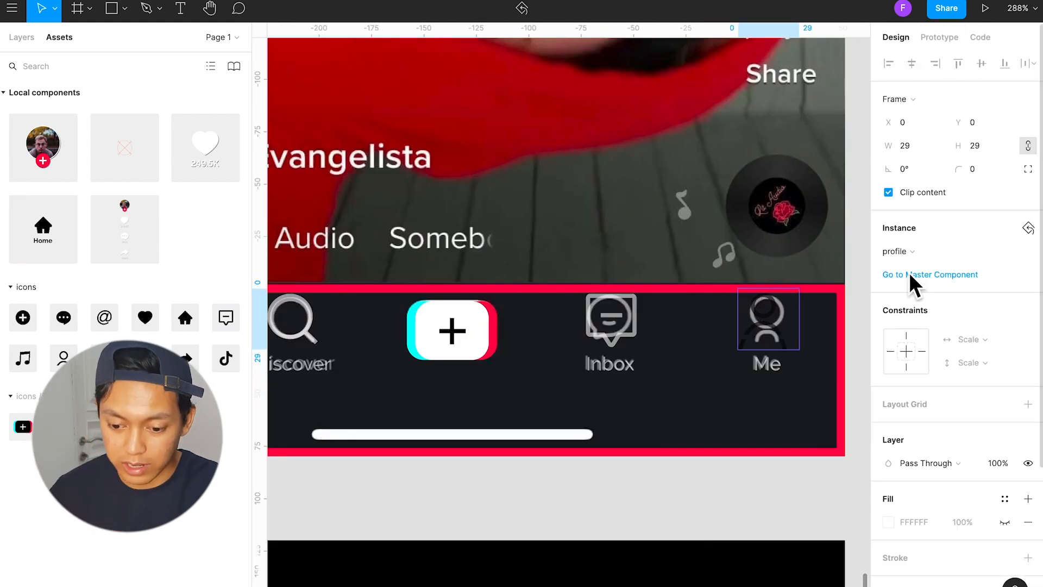
# Step: Select the Home, Discover, Inbox and Me Nav Buttons, align their top edges at Y 2403, and check their side margins
pyautogui.click(970, 257)
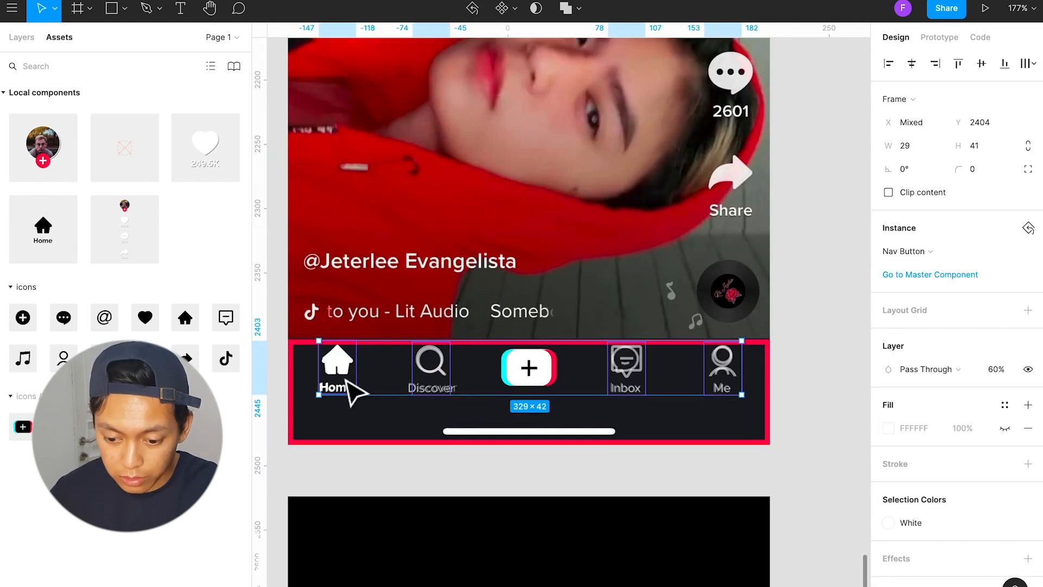
pyautogui.hscroll(-3, 356, 388)
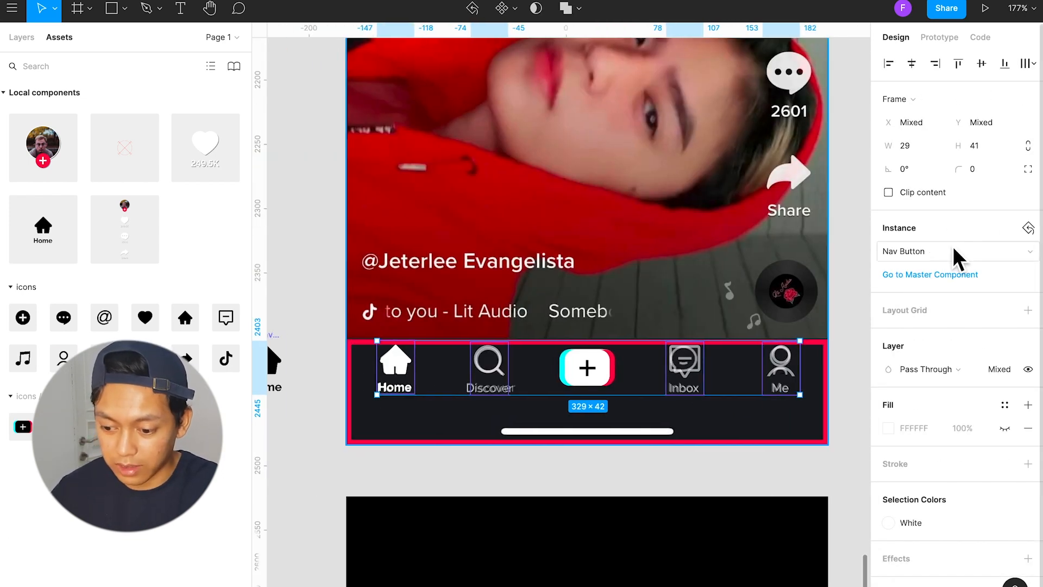
pyautogui.click(960, 65)
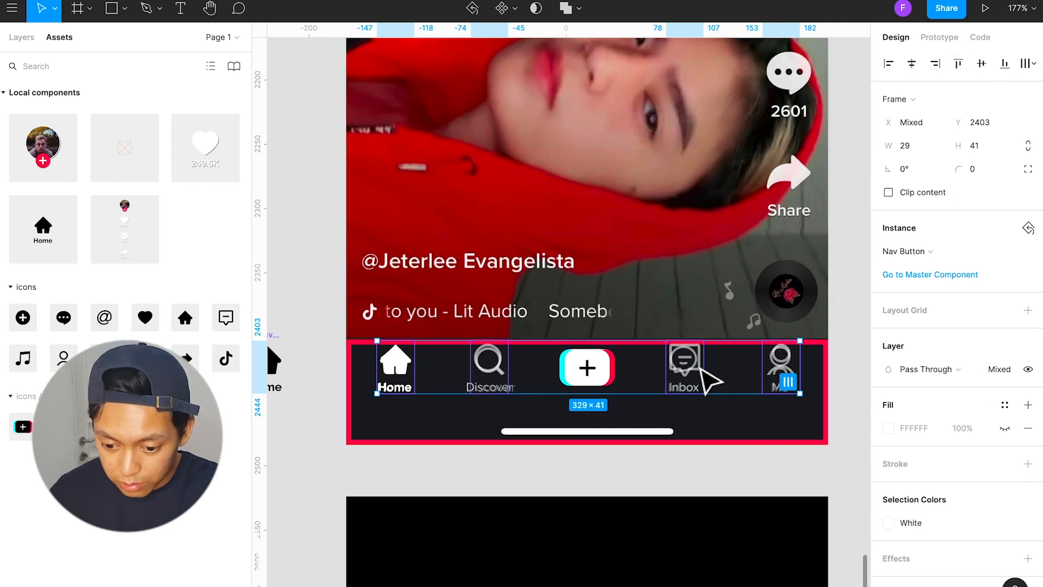
pyautogui.moveTo(697, 369); pyautogui.dragTo(698, 369)
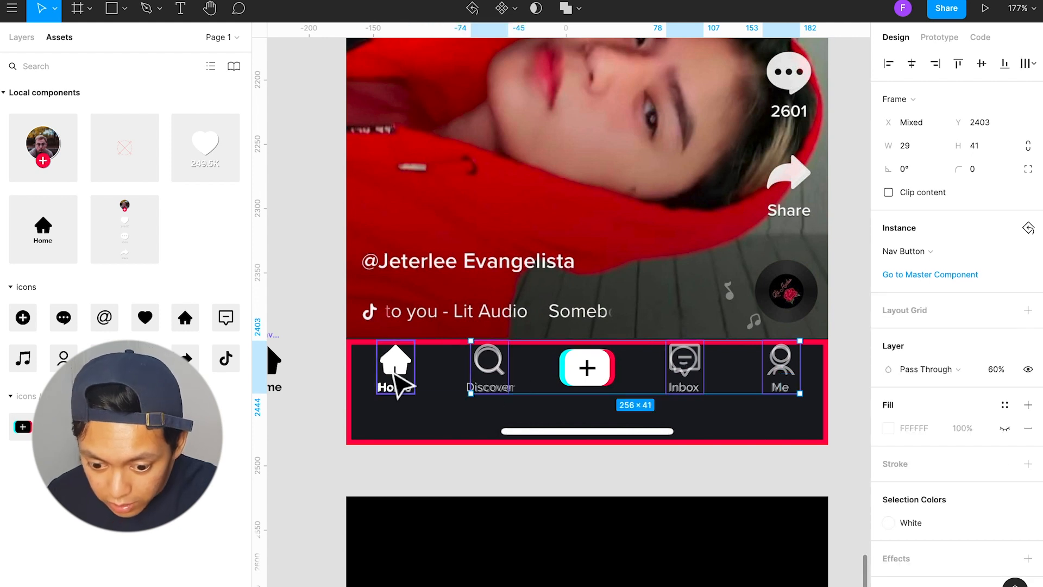
pyautogui.press('alt')
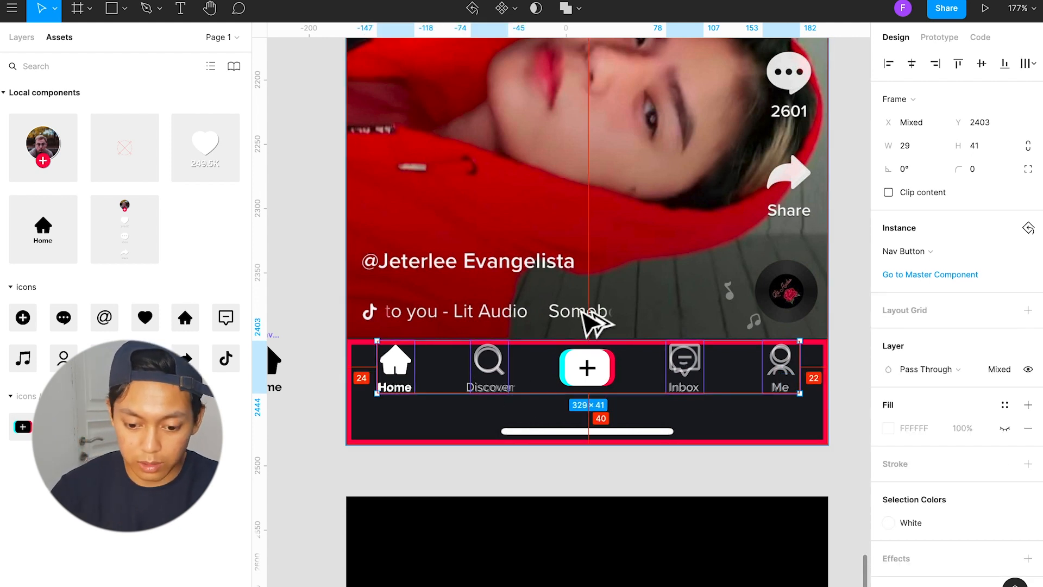
# Step: Wrap the four Nav Buttons in a frame and rename it "Bottom Nav Buttons"
pyautogui.press('alt+super+g')
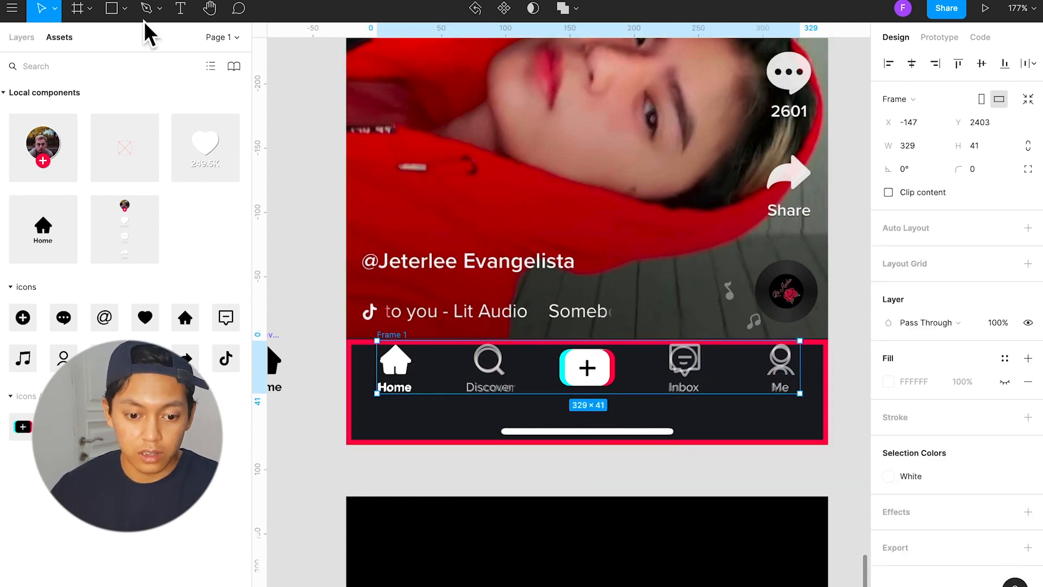
pyautogui.click(28, 44)
pyautogui.scroll(10, 87, 174)
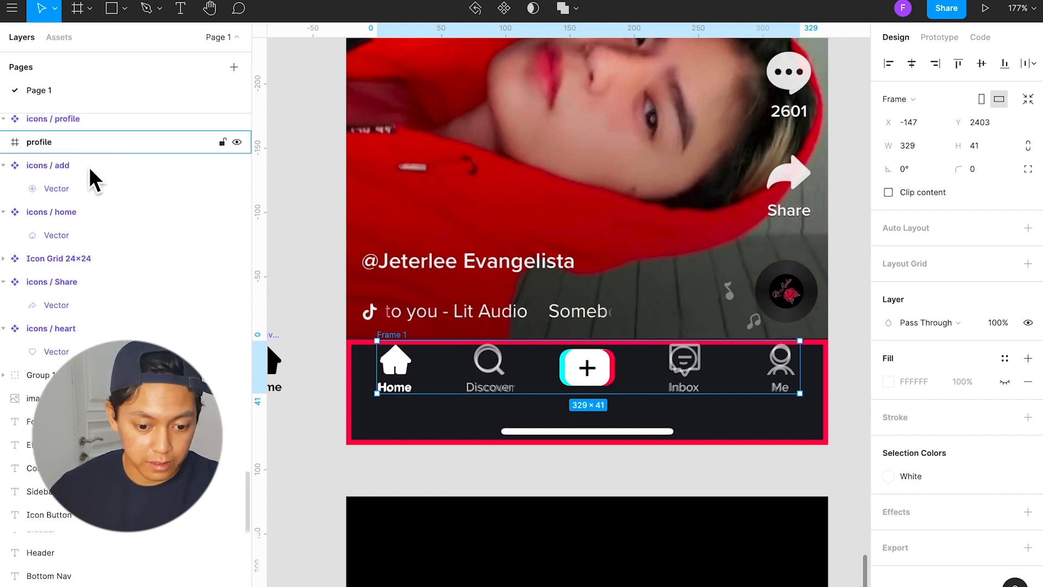
pyautogui.scroll(10, 90, 201)
pyautogui.press('super+r')
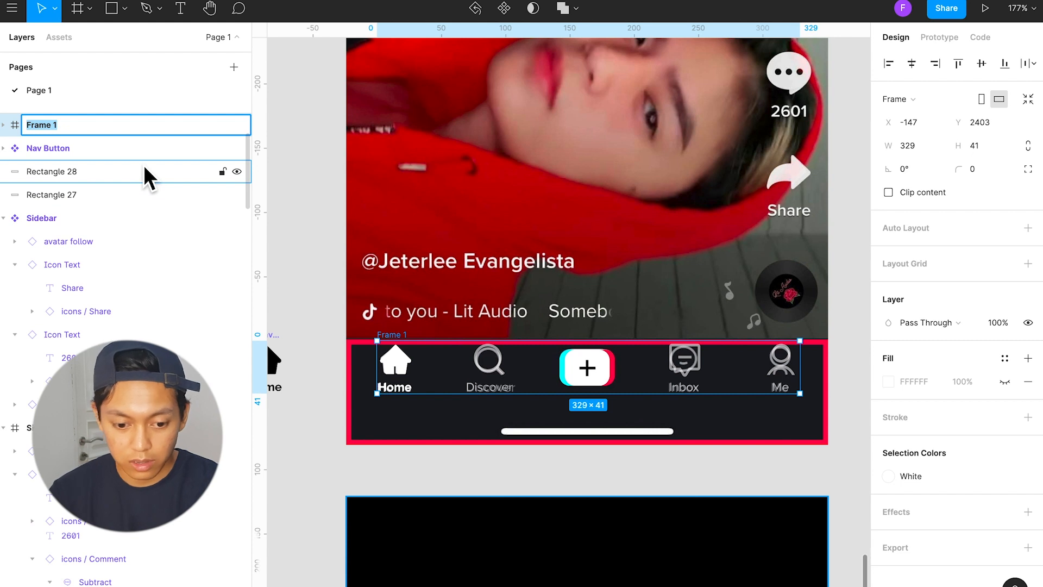
pyautogui.write('Bott')
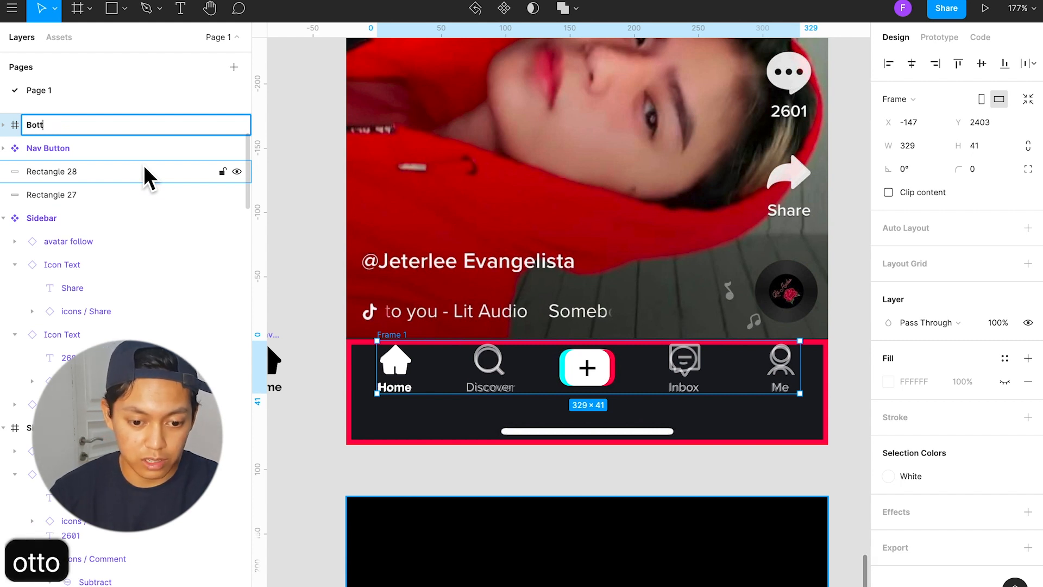
pyautogui.write('om Nav B')
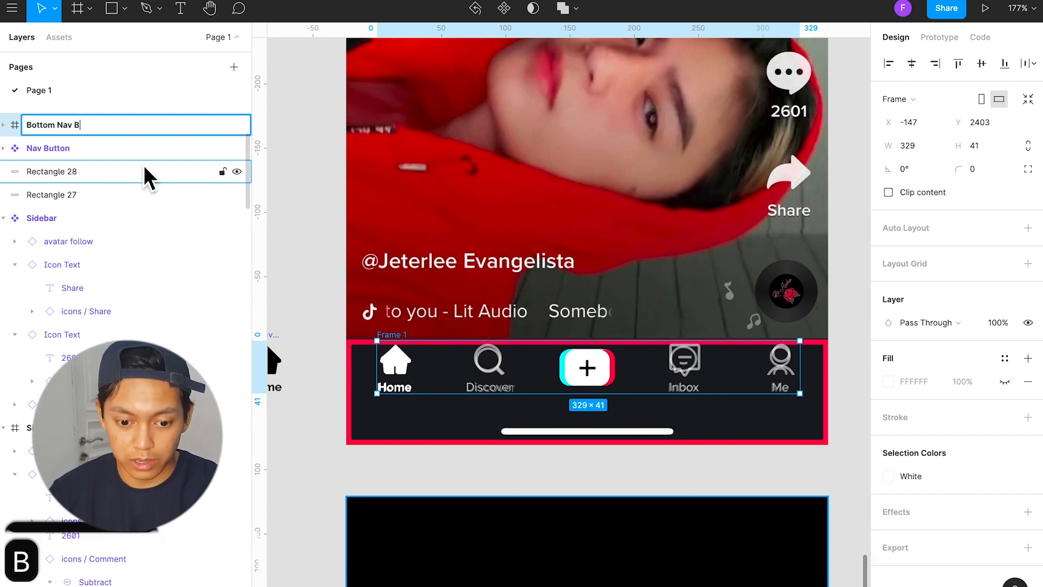
pyautogui.write('uttons')
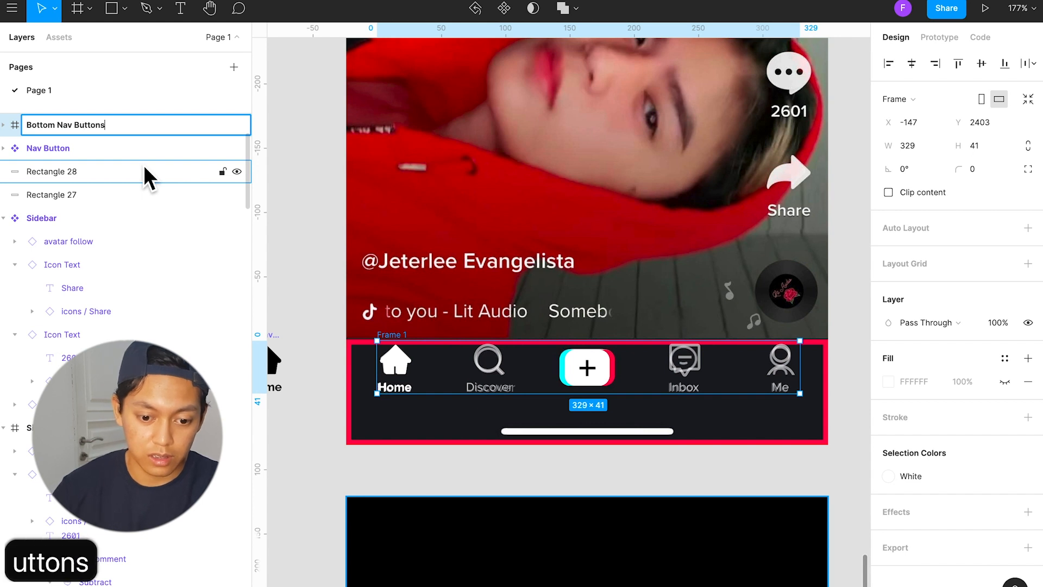
pyautogui.press('Return')
# Step: Move the black rectangle up behind the Bottom Nav Buttons frame, to X -171, Y 2402
pyautogui.scroll(-3, 593, 403)
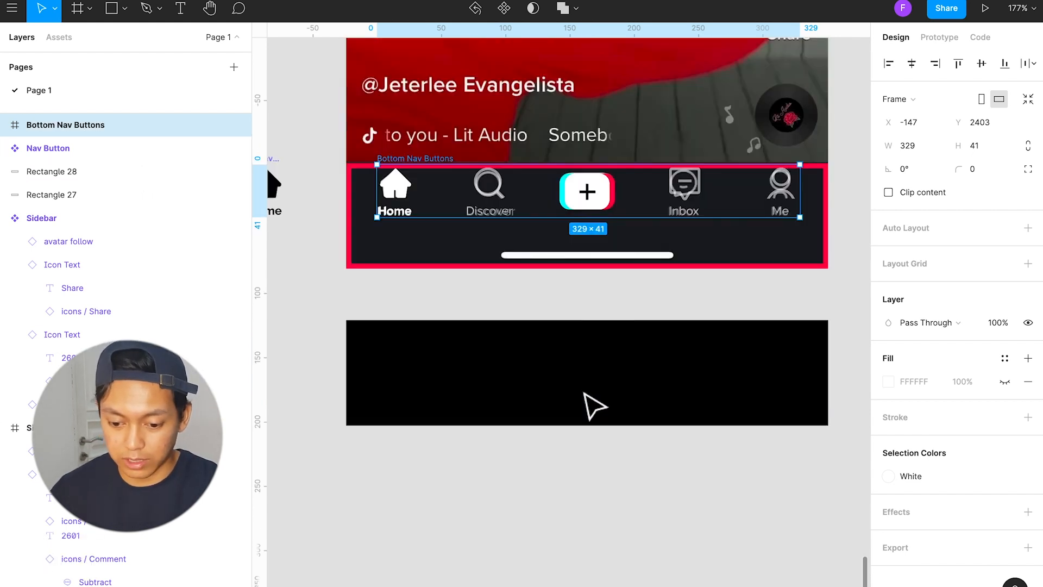
pyautogui.scroll(-4, 592, 384)
pyautogui.click(657, 389)
pyautogui.moveTo(685, 389); pyautogui.dragTo(672, 282)
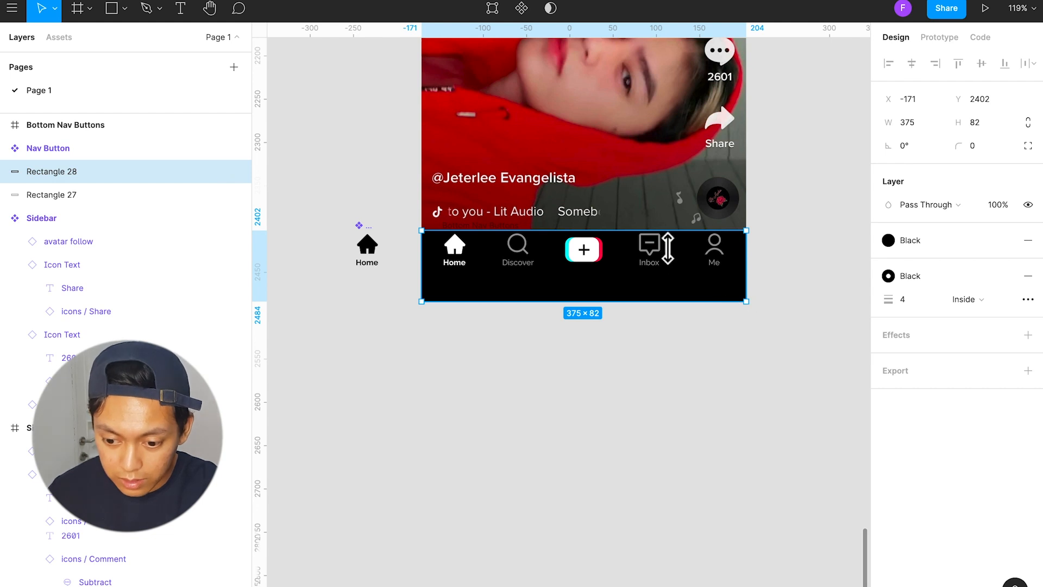
pyautogui.scroll(3, 668, 248)
pyautogui.scroll(-2, 673, 349)
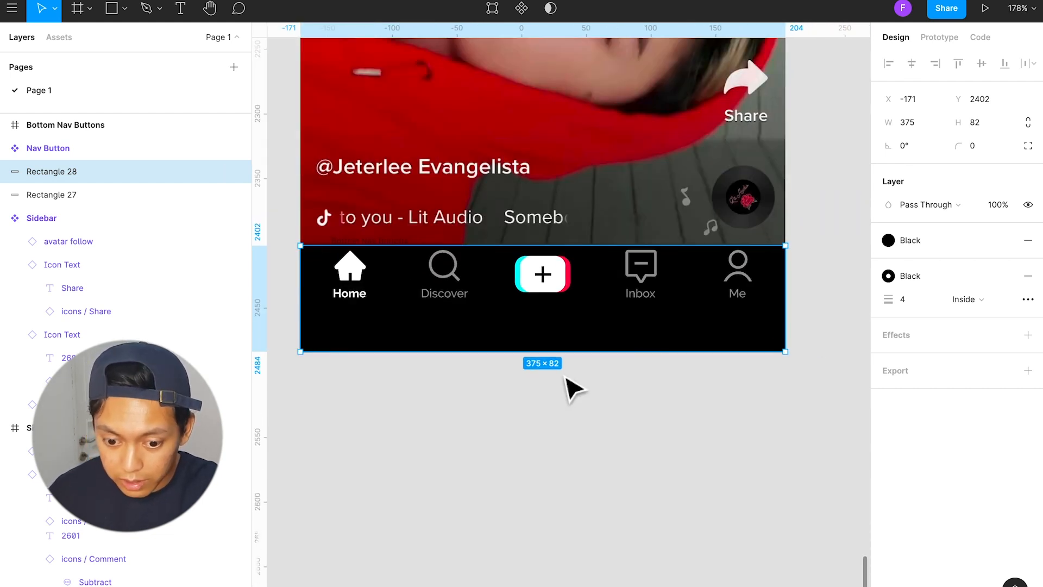
# Step: Move the Bottom Nav Buttons frame together with the black rectangle below the reference screen
pyautogui.keyDown('shift'); pyautogui.click(435, 296); pyautogui.keyUp('shift')
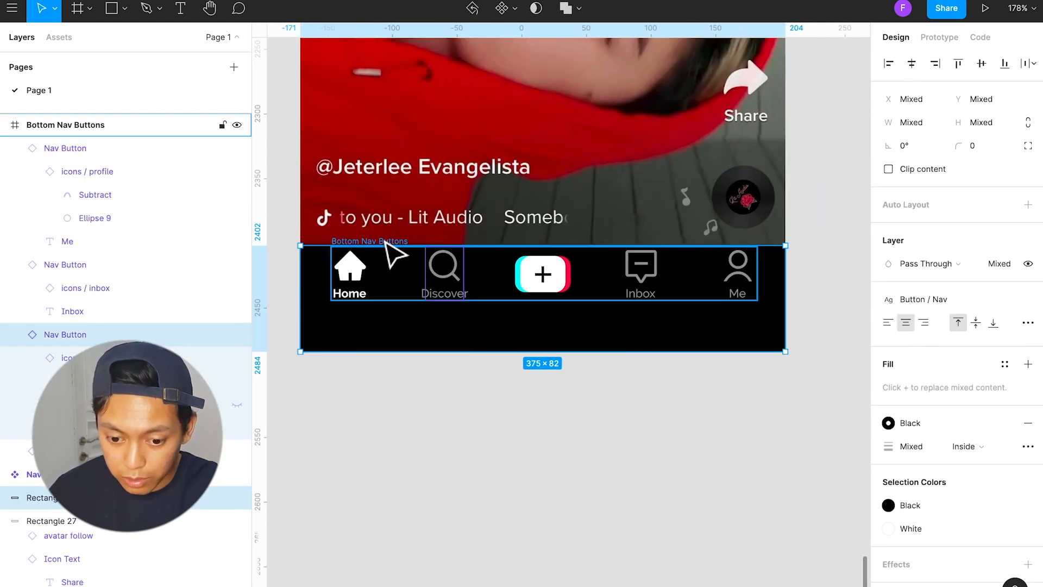
pyautogui.click(384, 241)
pyautogui.keyDown('shift'); pyautogui.click(380, 317); pyautogui.keyUp('shift')
pyautogui.moveTo(382, 286); pyautogui.dragTo(381, 490)
pyautogui.click(427, 405)
pyautogui.moveTo(431, 350); pyautogui.dragTo(431, 388)
pyautogui.hotkey('ctrl', 'z')
# Step: In the master Nav Button component, resize the home icon to 28 × 28 and position it at X 0, Y 1
pyautogui.click(357, 474)
pyautogui.scroll(1, 376, 459)
pyautogui.hscroll(-5, 359, 251)
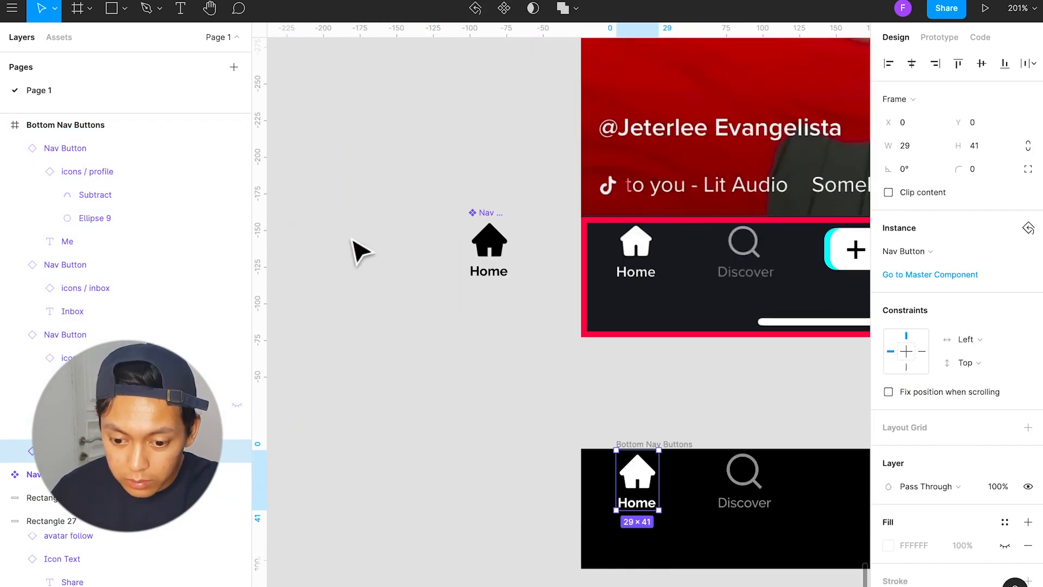
pyautogui.click(478, 245)
pyautogui.scroll(4, 489, 246)
pyautogui.click(520, 251)
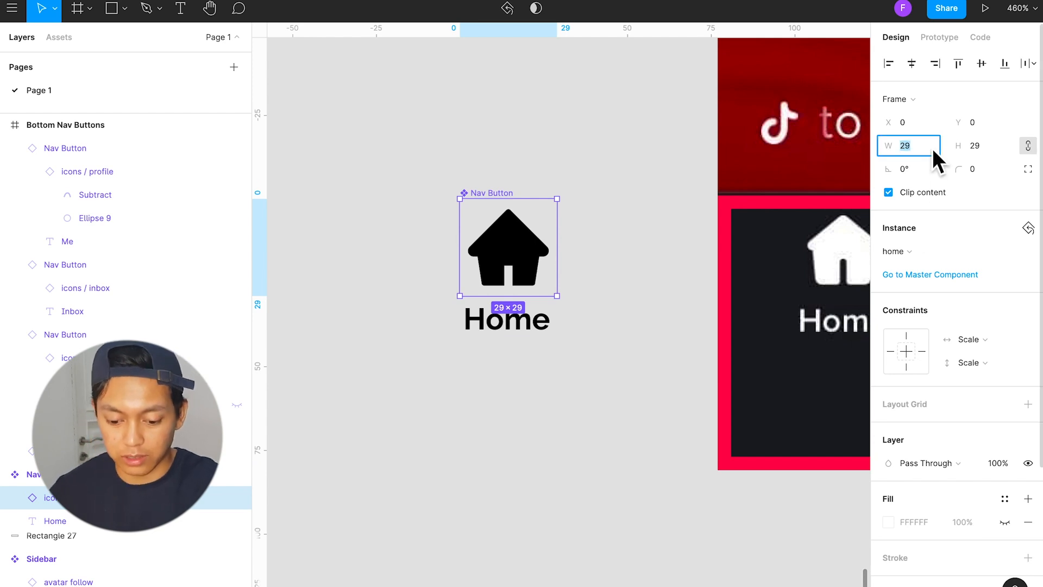
pyautogui.write('28')
pyautogui.press('Return')
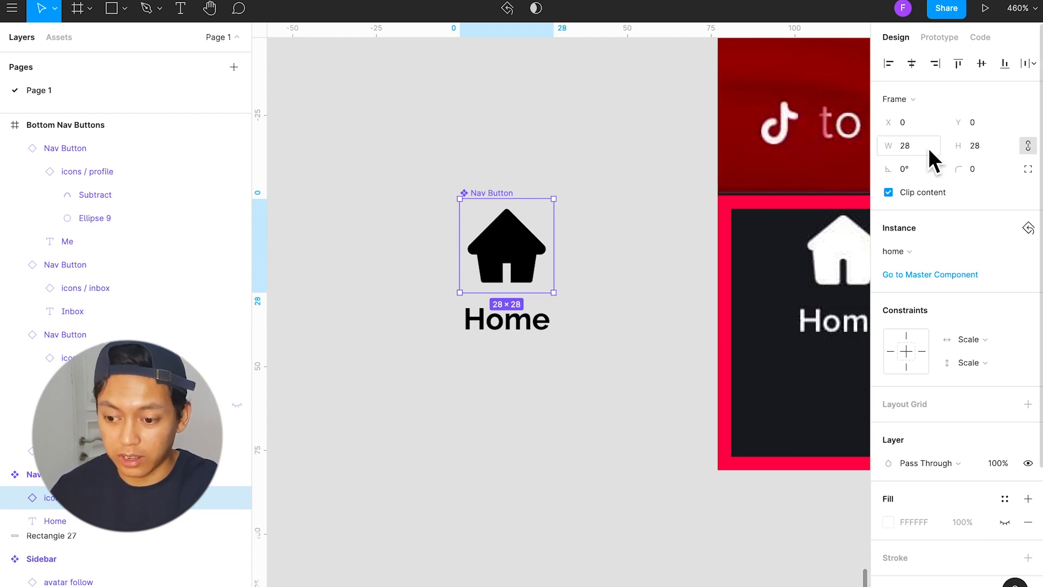
pyautogui.click(917, 65)
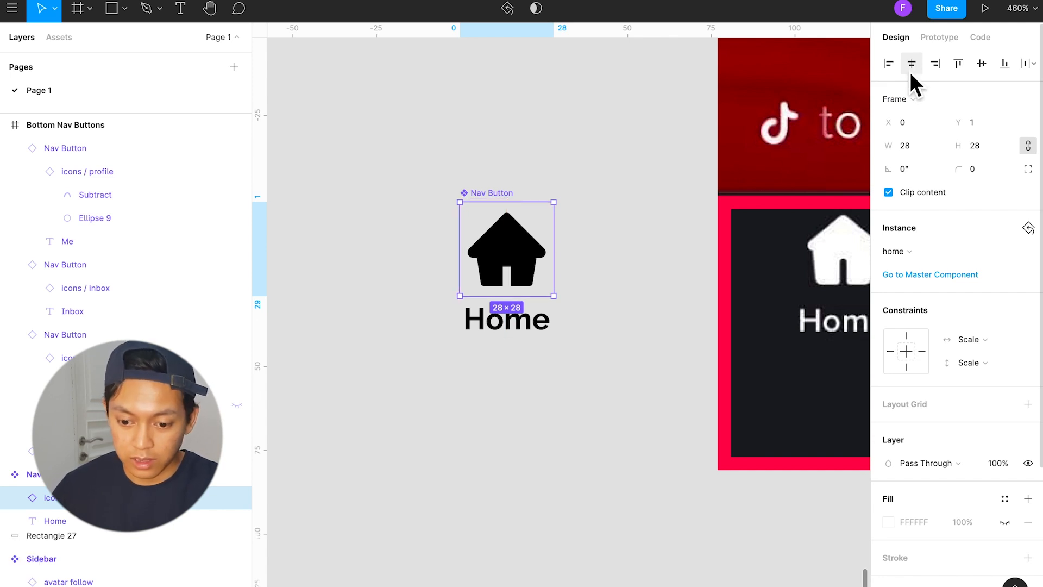
# Step: Examine the size, position and alignment of the home icon and Home label inside the master Nav Button component
pyautogui.click(502, 198)
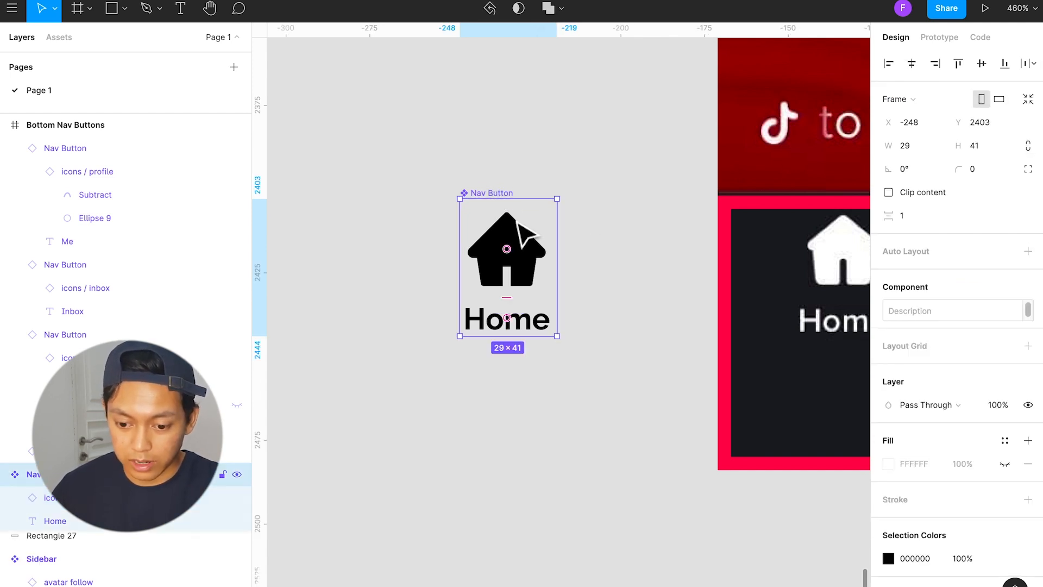
pyautogui.click(523, 231)
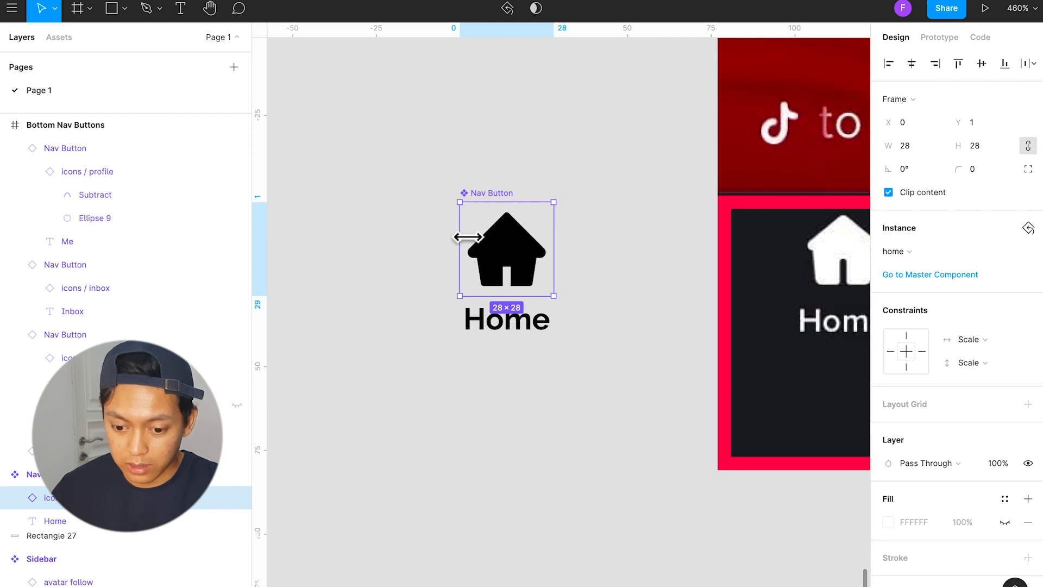
pyautogui.click(533, 318)
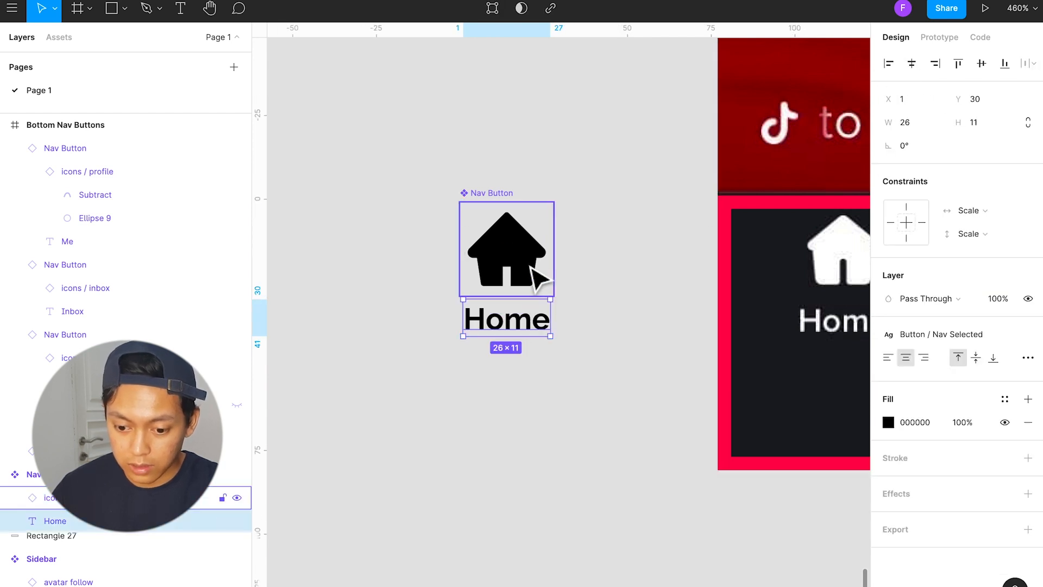
pyautogui.keyDown('shift'); pyautogui.click(535, 277); pyautogui.keyUp('shift')
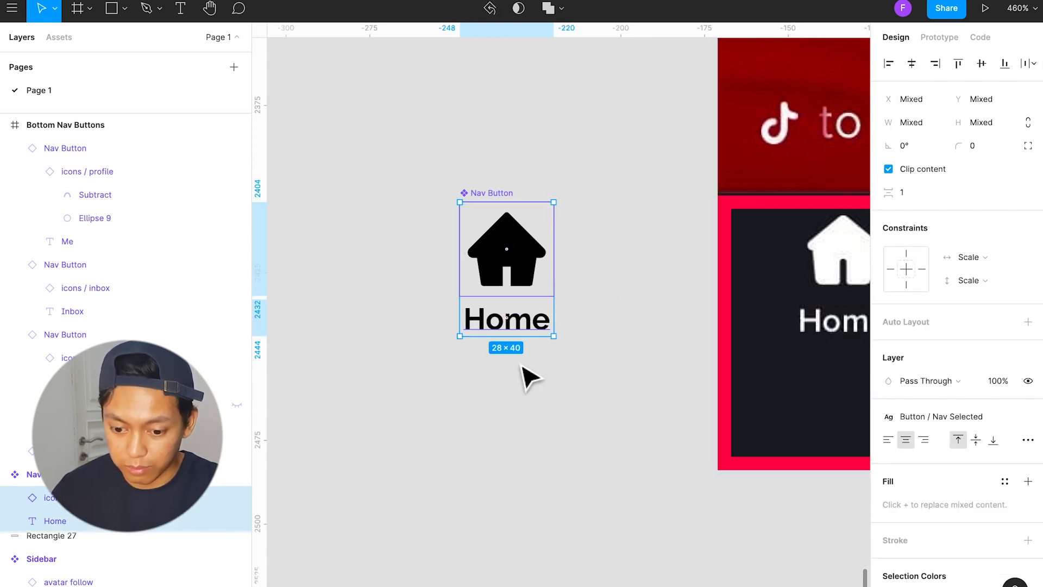
pyautogui.click(550, 380)
pyautogui.click(535, 329)
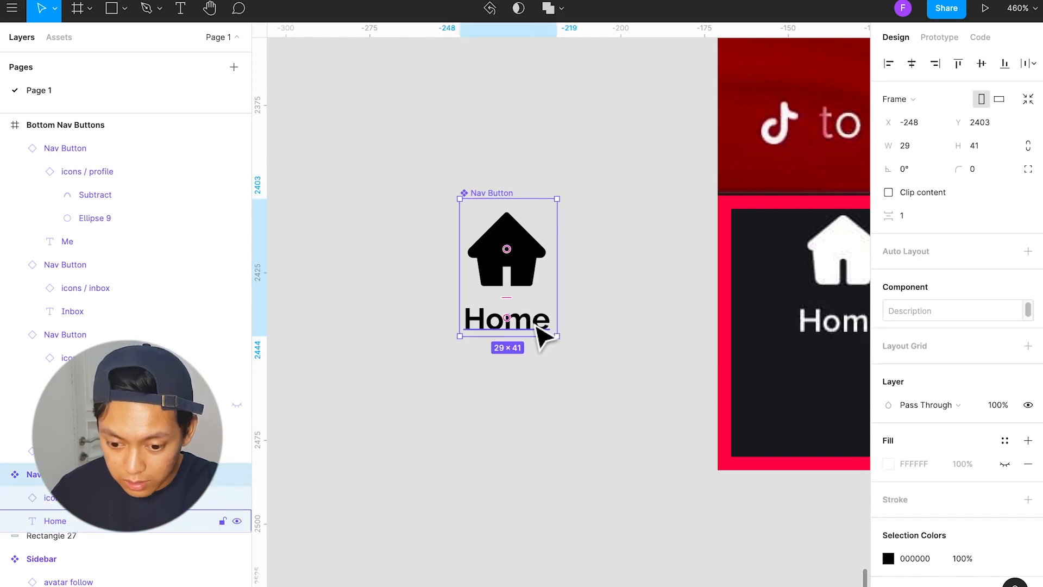
pyautogui.click(537, 326)
pyautogui.keyDown('shift'); pyautogui.click(519, 274); pyautogui.keyUp('shift')
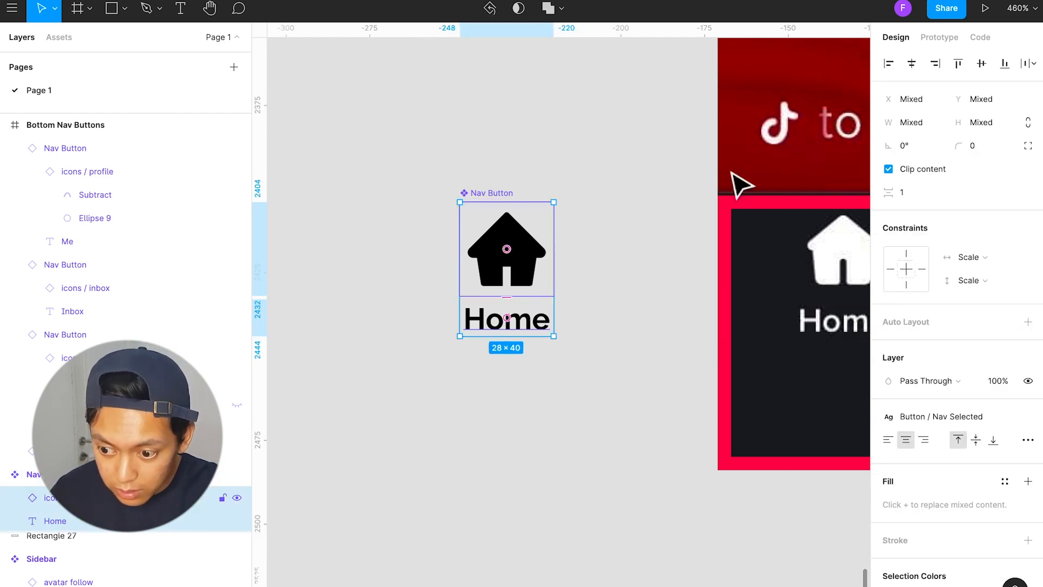
pyautogui.click(651, 307)
# Step: Compare the Bottom Nav Buttons on the black rectangle with the reference navigation bar above
pyautogui.scroll(-5, 592, 404)
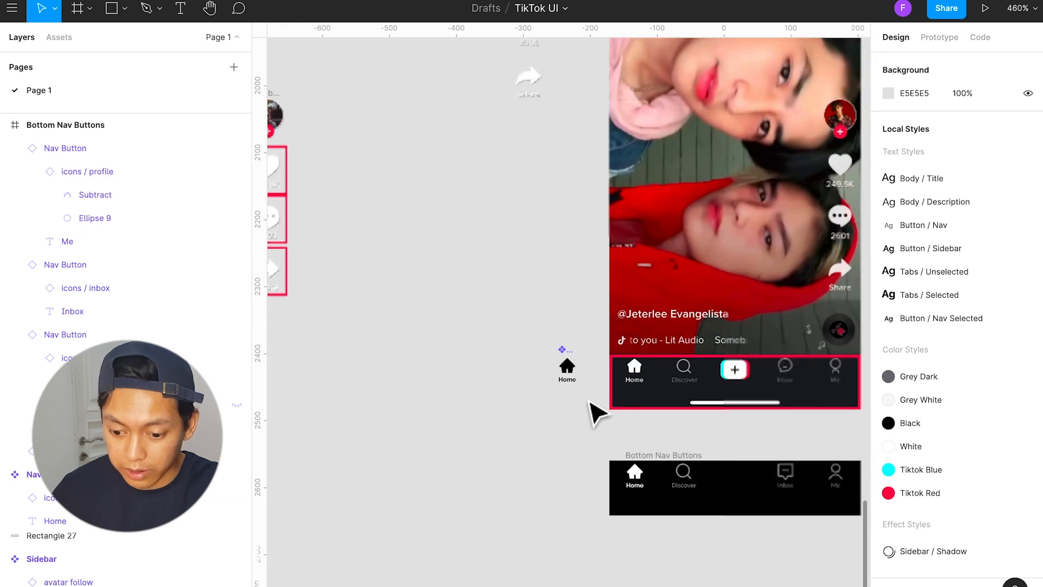
pyautogui.hscroll(3, 594, 413)
pyautogui.scroll(-3, 571, 449)
pyautogui.scroll(5, 559, 438)
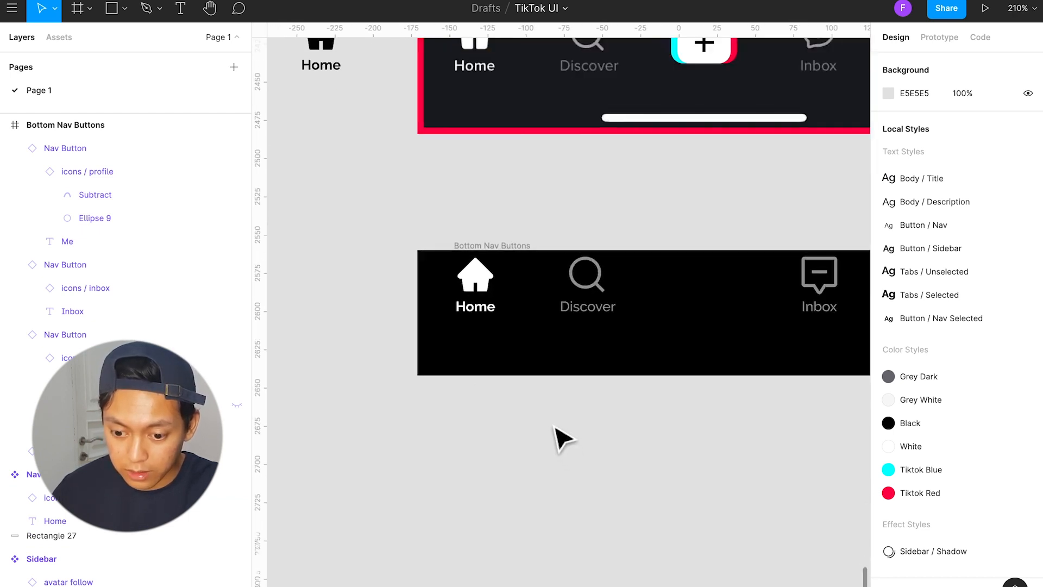
pyautogui.hscroll(4, 560, 332)
pyautogui.hscroll(-2, 556, 326)
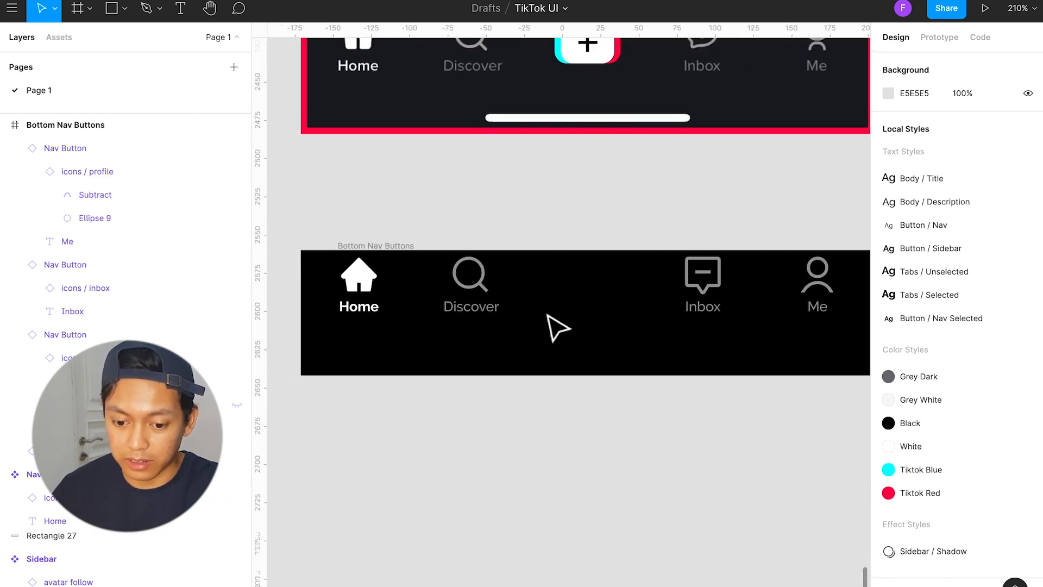
# Step: Rename the black background rectangle behind the nav buttons to BG
pyautogui.scroll(2, 557, 326)
pyautogui.click(383, 270)
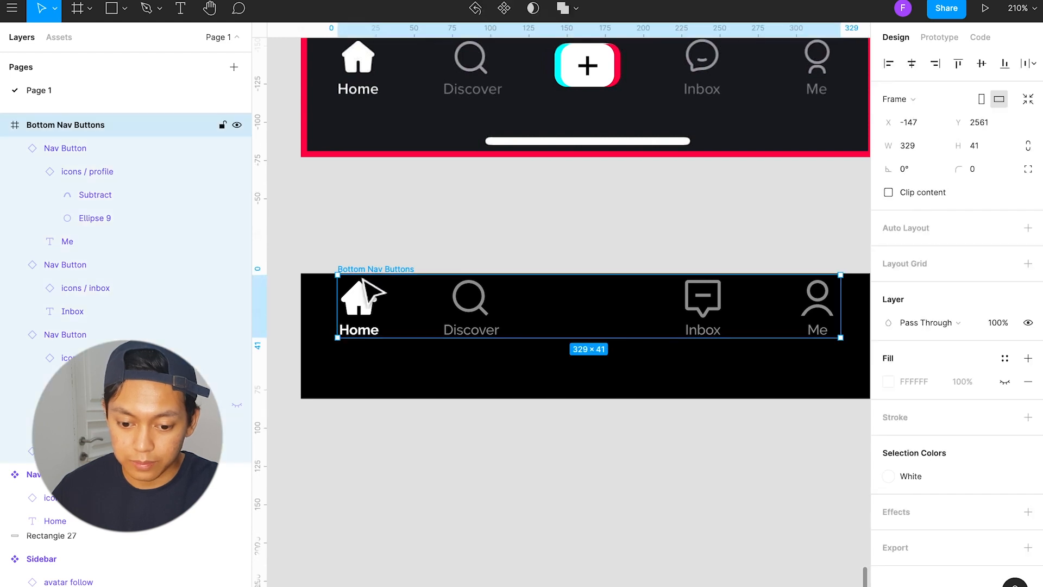
pyautogui.keyDown('shift'); pyautogui.click(316, 320); pyautogui.keyUp('shift')
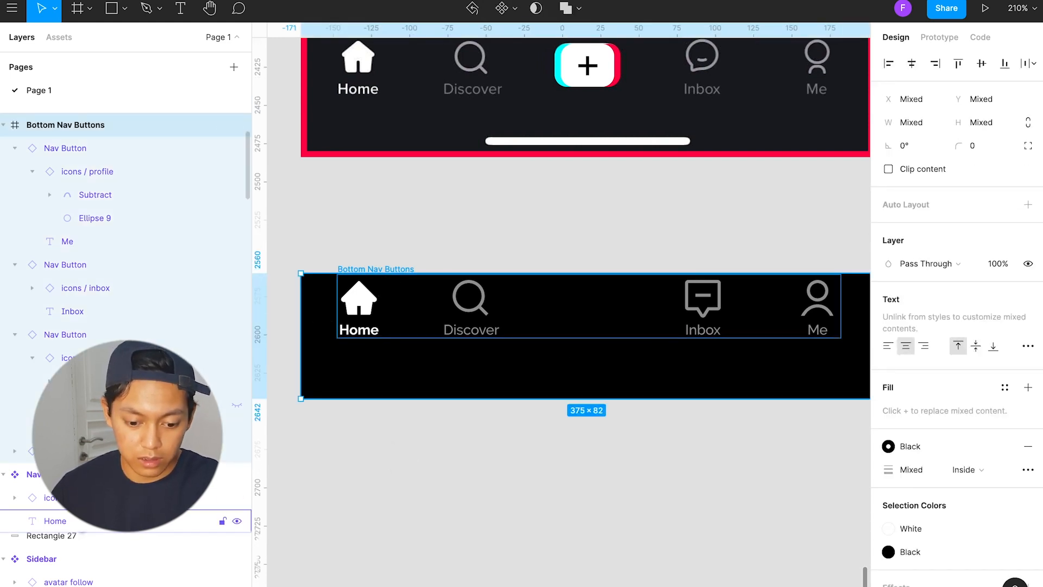
pyautogui.click(75, 535)
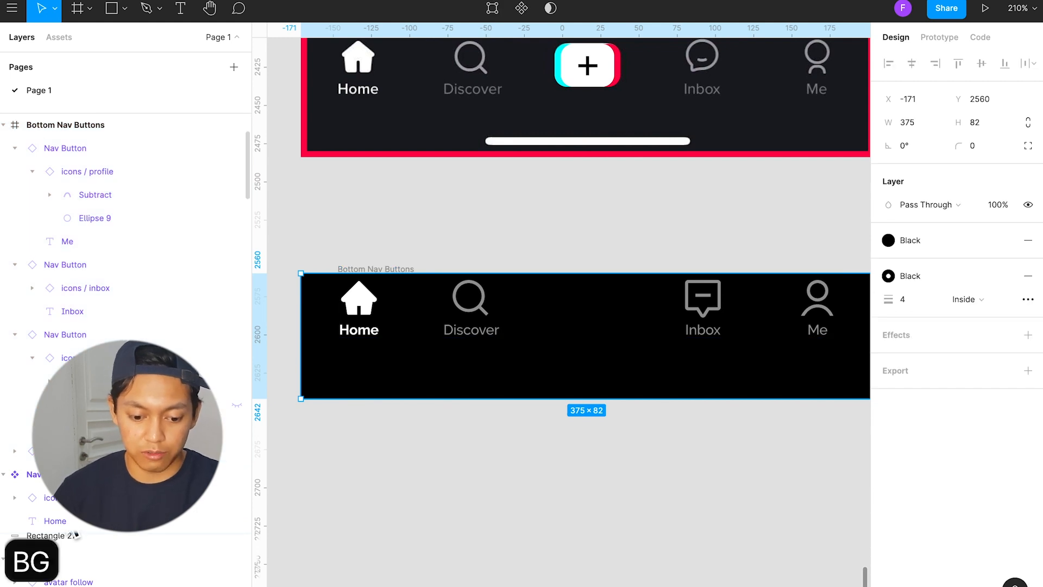
pyautogui.click(345, 472)
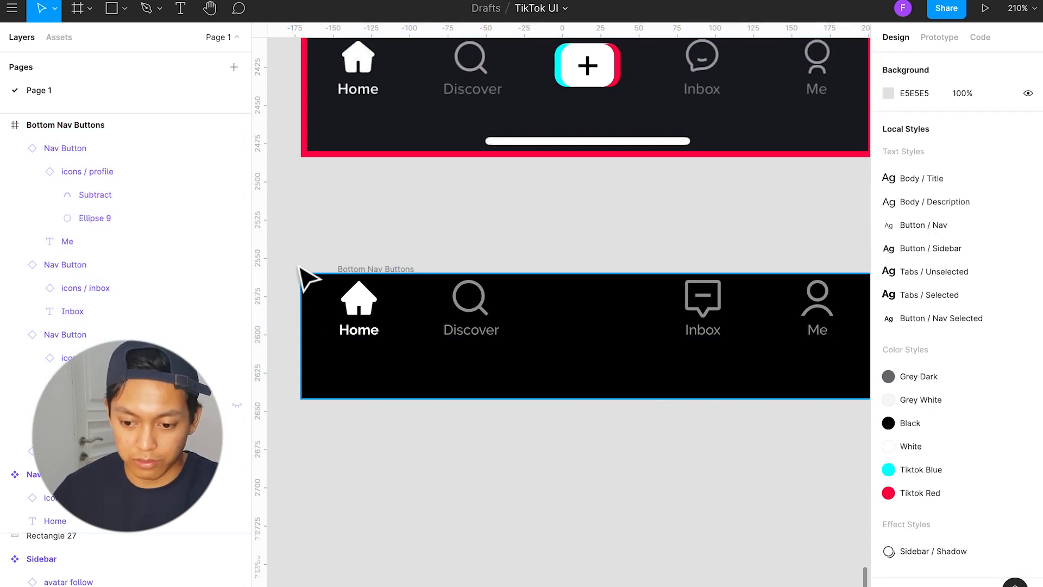
# Step: Place the white add icon between Discover and Inbox, and frame it together with the nav buttons and black background
pyautogui.scroll(1, 603, 266)
pyautogui.click(612, 100)
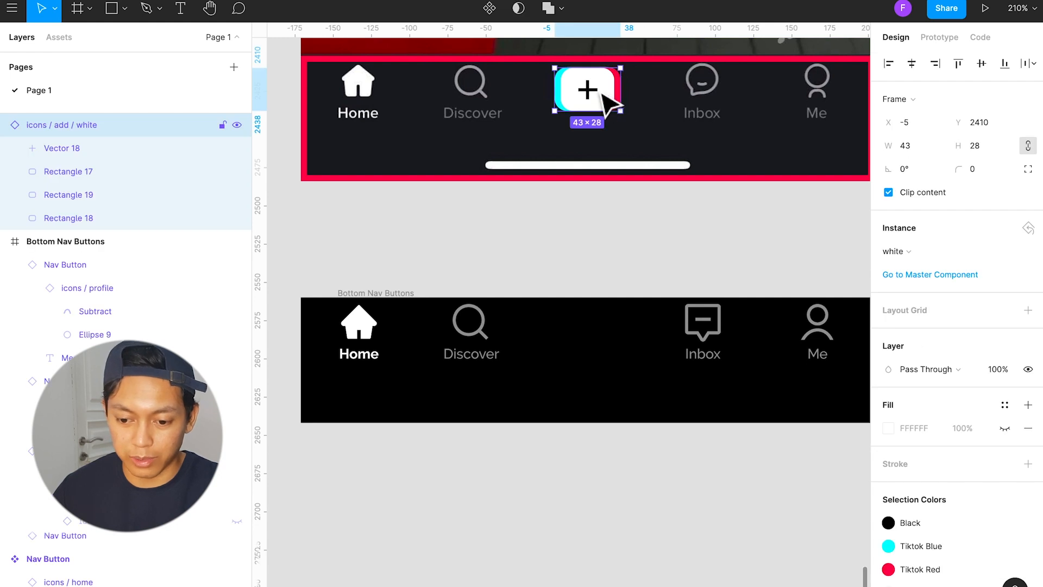
pyautogui.moveTo(749, 454); pyautogui.dragTo(491, 359)
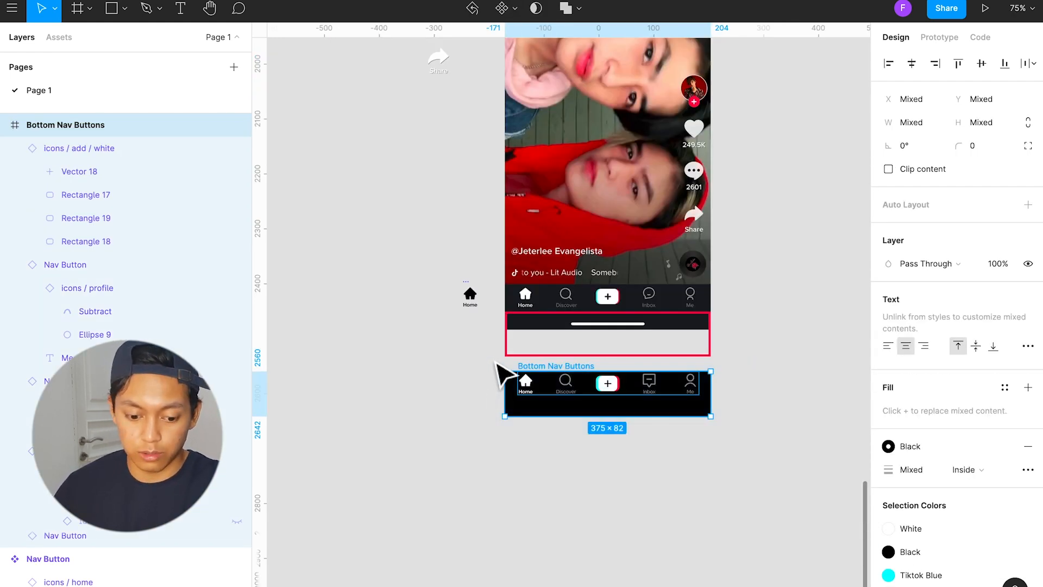
pyautogui.press('super+alt+g')
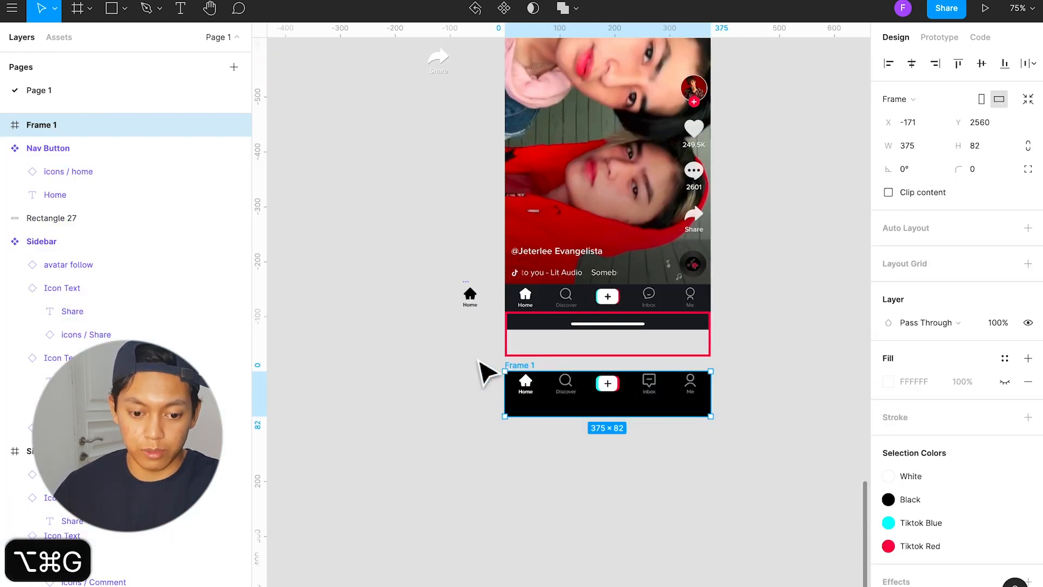
# Step: Rename the new frame to Bottom Navigation and turn it into a component
pyautogui.doubleClick(49, 128)
pyautogui.write('Bo')
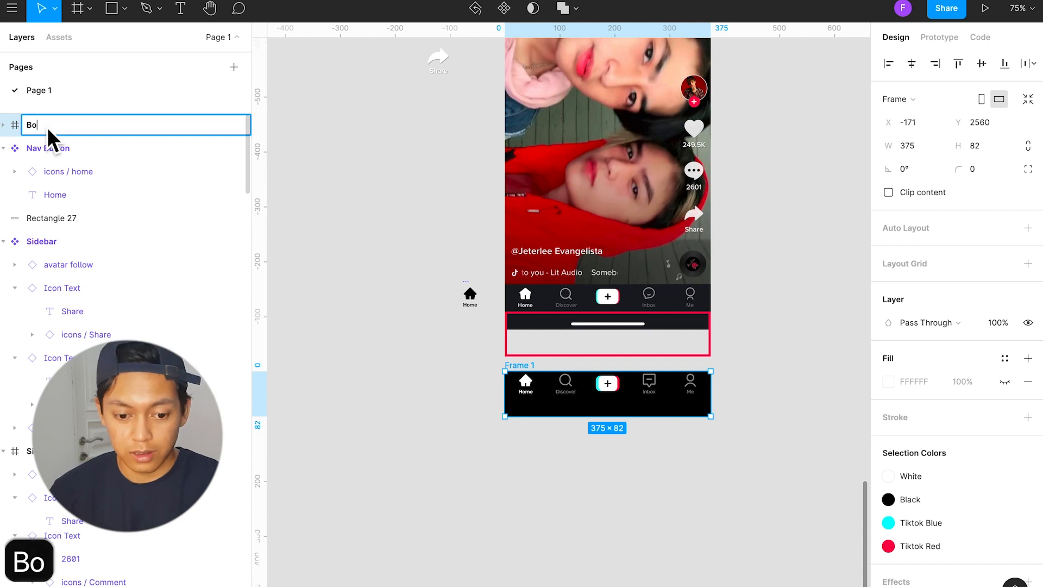
pyautogui.write('ttom Navi')
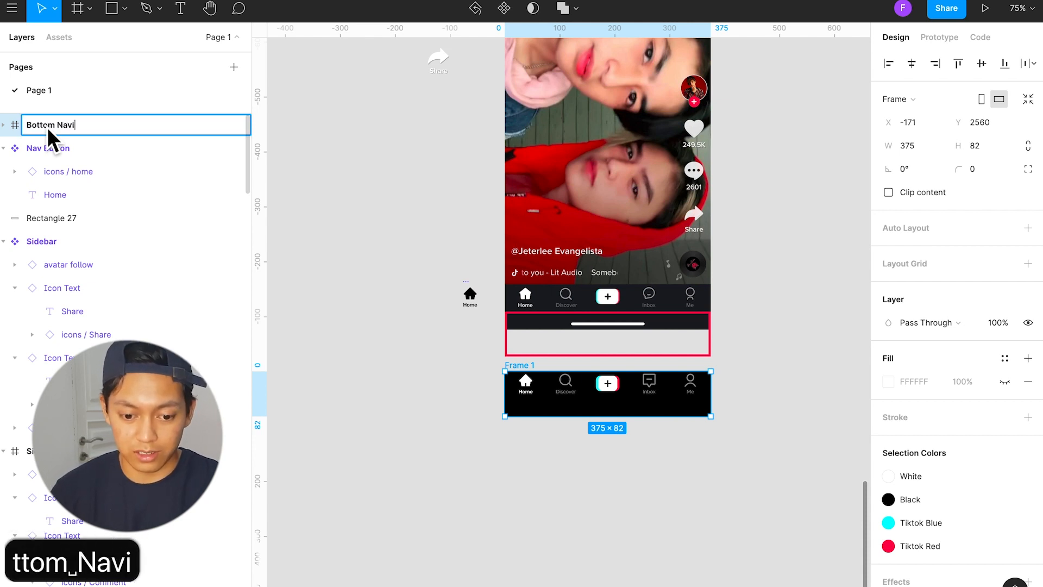
pyautogui.write('gation')
pyautogui.press('Return')
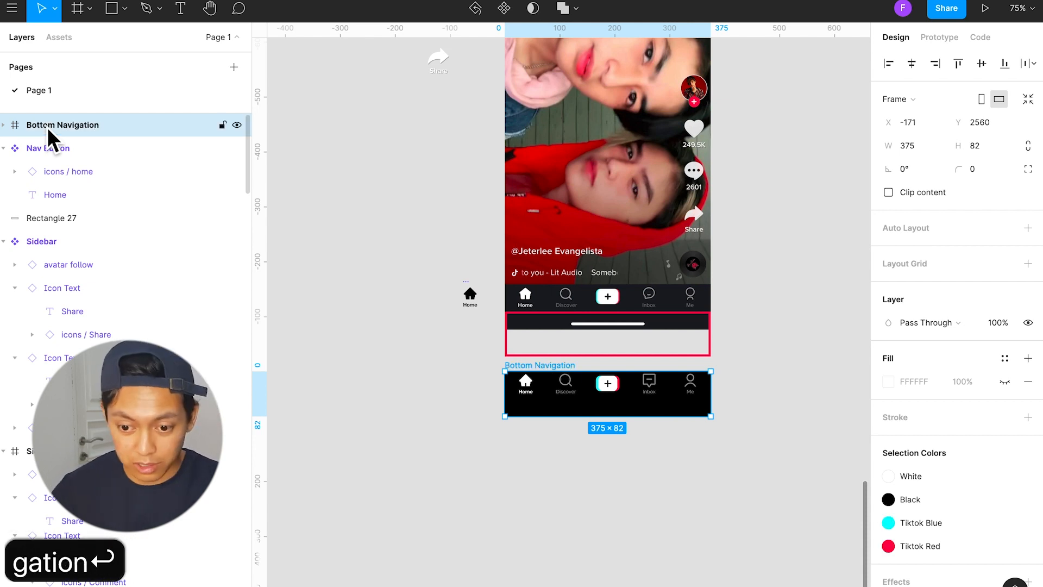
pyautogui.click(504, 8)
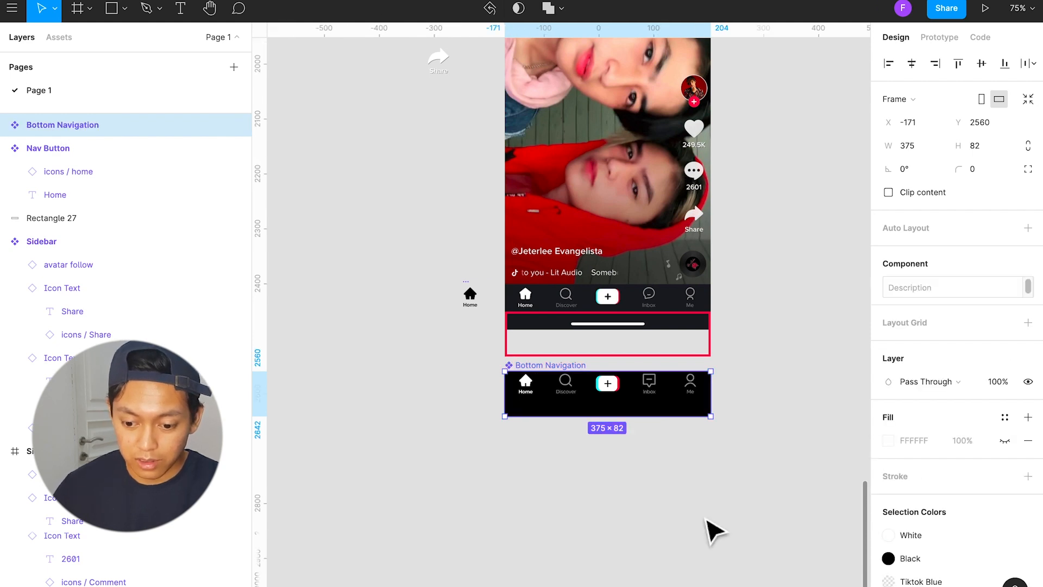
pyautogui.click(715, 530)
# Step: Delete the red-outlined rectangle overlapping the lower end of the reference screen
pyautogui.scroll(5, 578, 379)
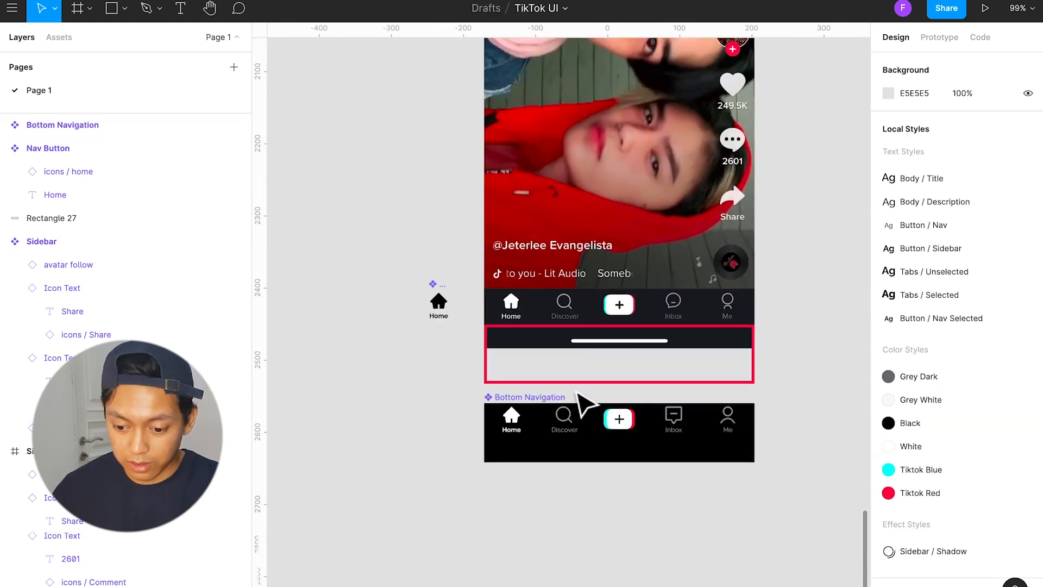
pyautogui.hscroll(2, 611, 462)
pyautogui.scroll(5, 611, 465)
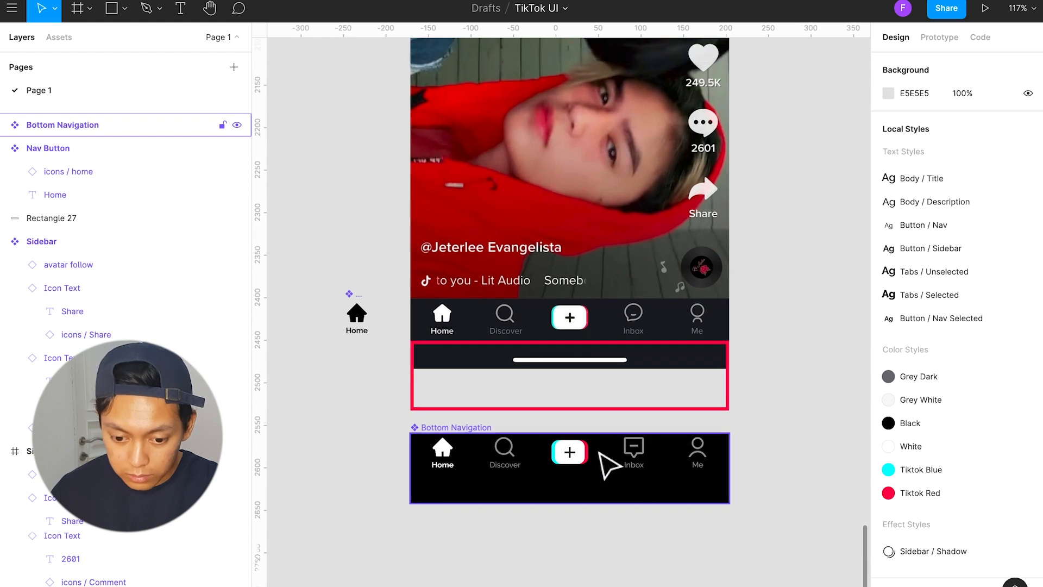
pyautogui.click(663, 516)
pyautogui.press('BackSpace')
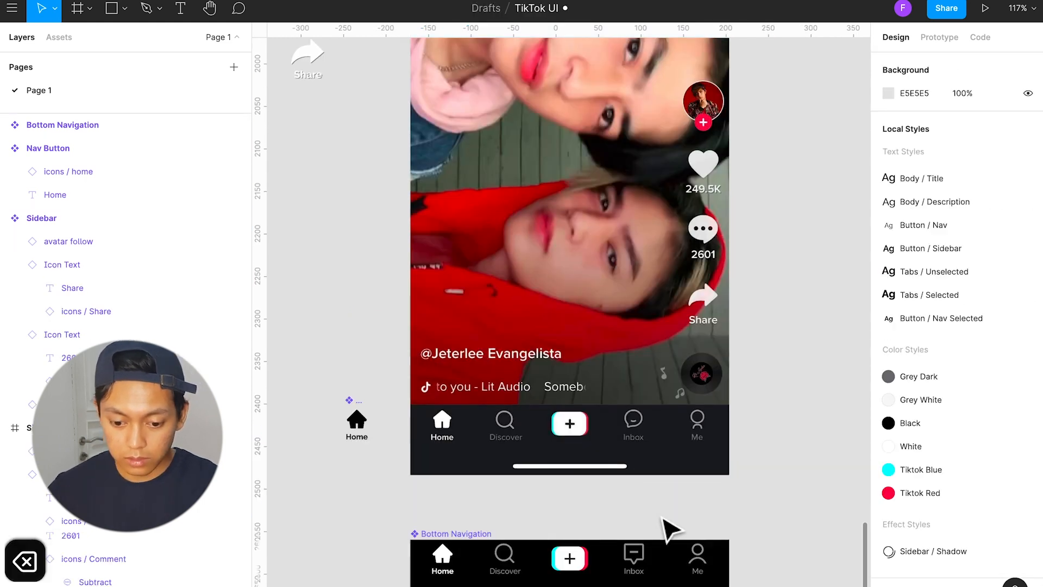
# Step: Move the reference screen up beside the Description heading in the For You section
pyautogui.scroll(-5, 668, 530)
pyautogui.moveTo(405, 110); pyautogui.dragTo(405, 446)
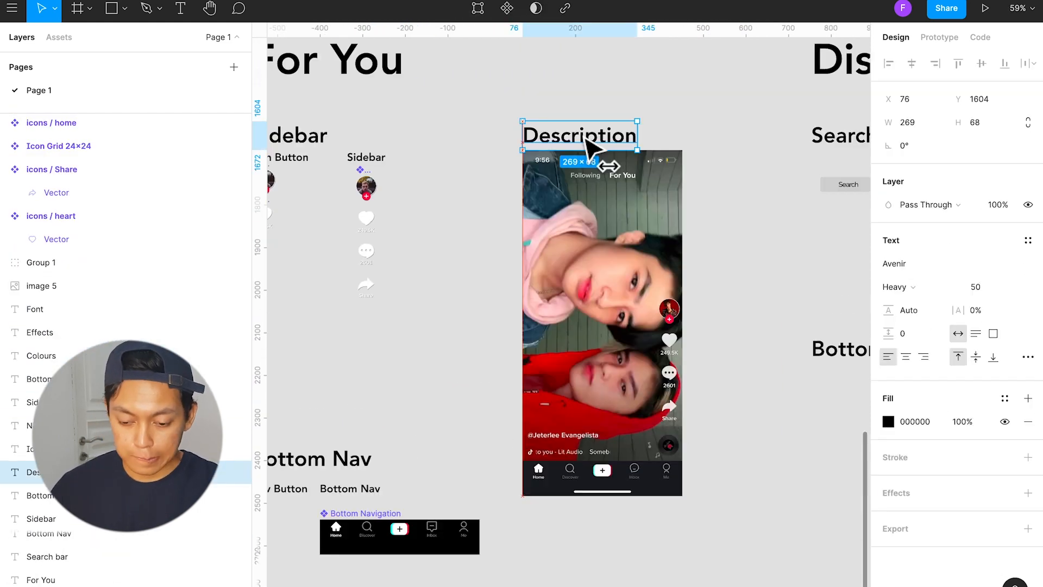
pyautogui.moveTo(613, 305); pyautogui.dragTo(738, 235)
# Step: Place a 15 × 15 @ icon instance over the @ sign of the username on the reference screen
pyautogui.scroll(10, 705, 208)
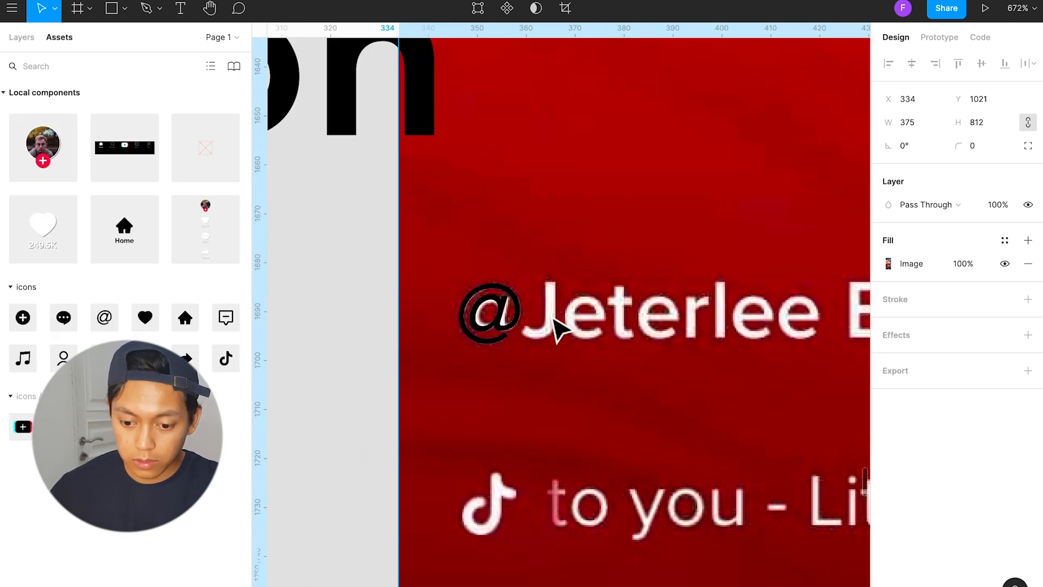
pyautogui.click(522, 312)
pyautogui.hscroll(2, 488, 334)
pyautogui.scroll(-1, 489, 334)
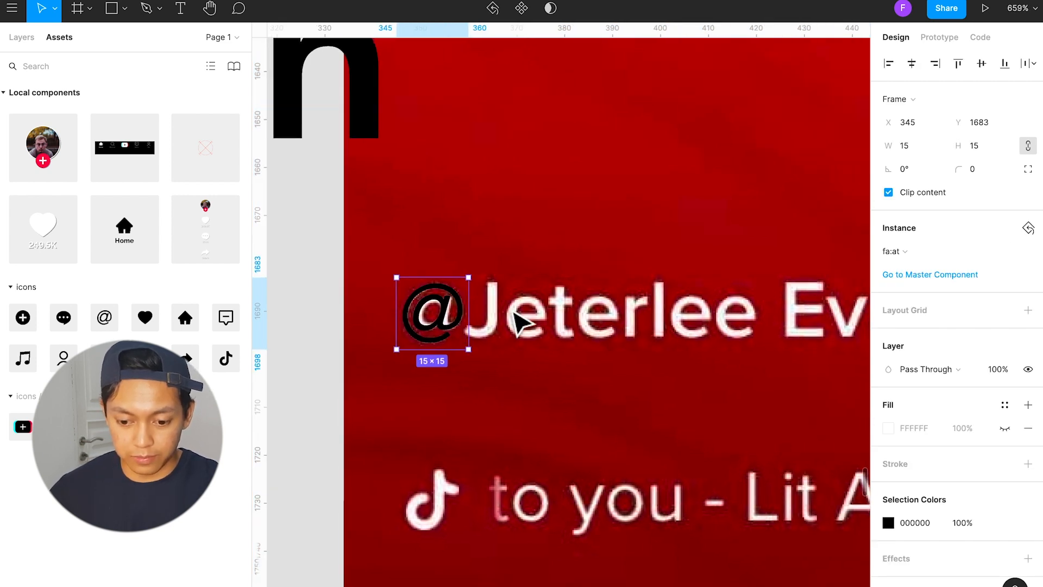
# Step: Add a text layer with the creator's username next to the @ icon
pyautogui.press('t')
pyautogui.click(512, 329)
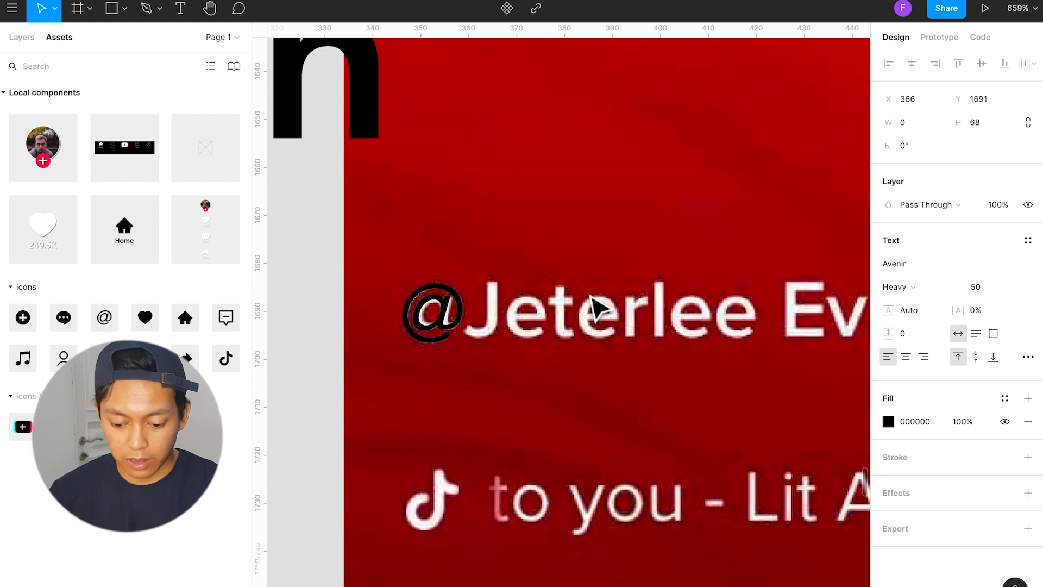
pyautogui.write('i')
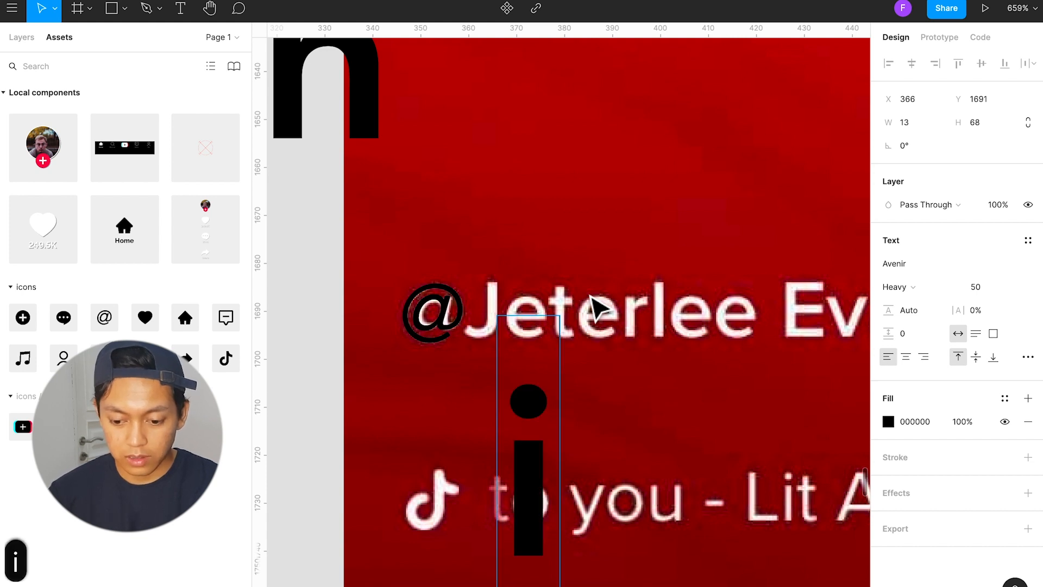
pyautogui.write('zzymuda')
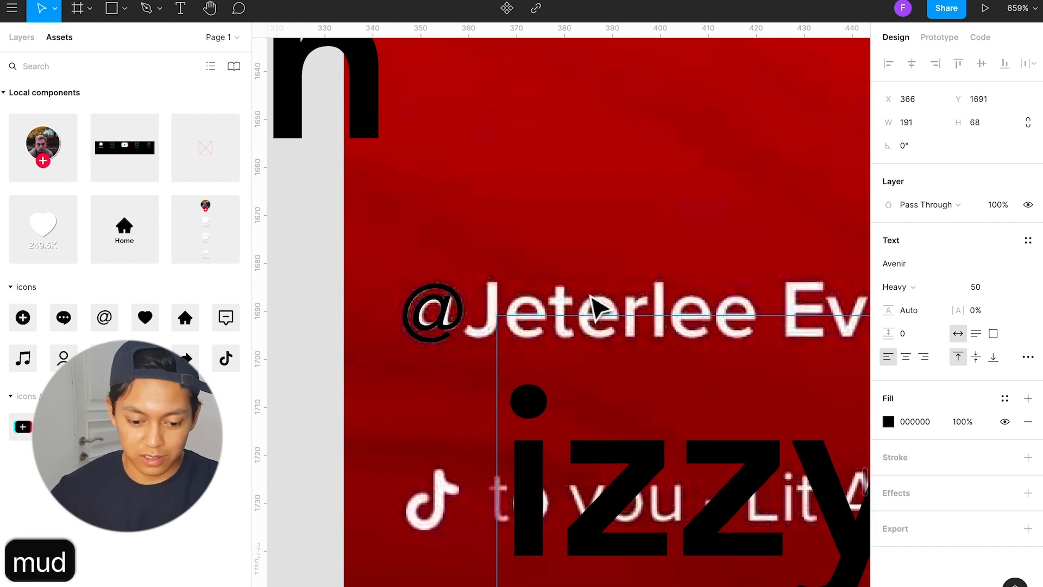
pyautogui.press('Escape')
# Step: Apply the Body / Title text style to the username text
pyautogui.scroll(-5, 638, 362)
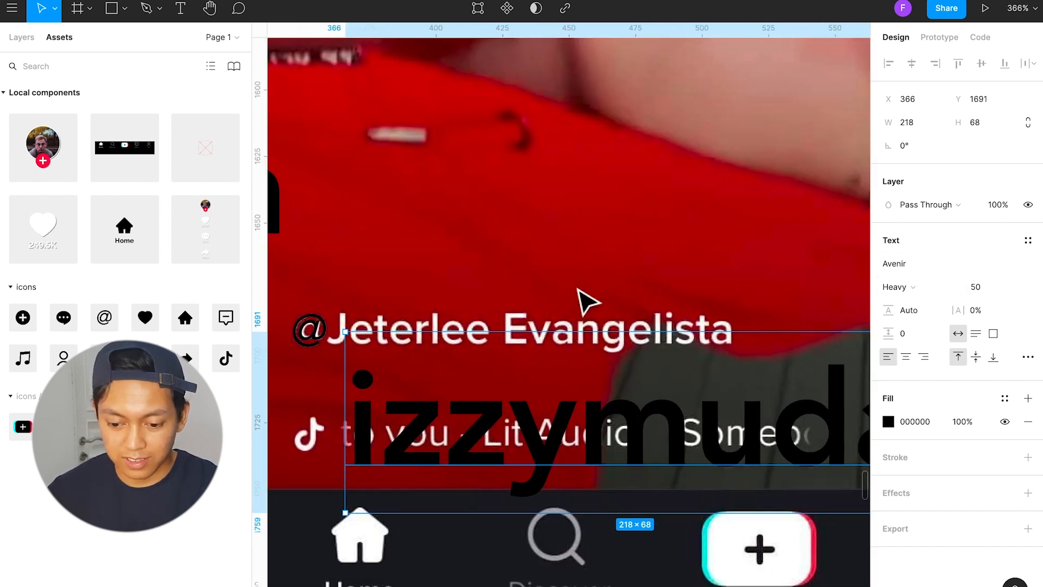
pyautogui.click(581, 304)
pyautogui.click(564, 450)
pyautogui.click(1028, 240)
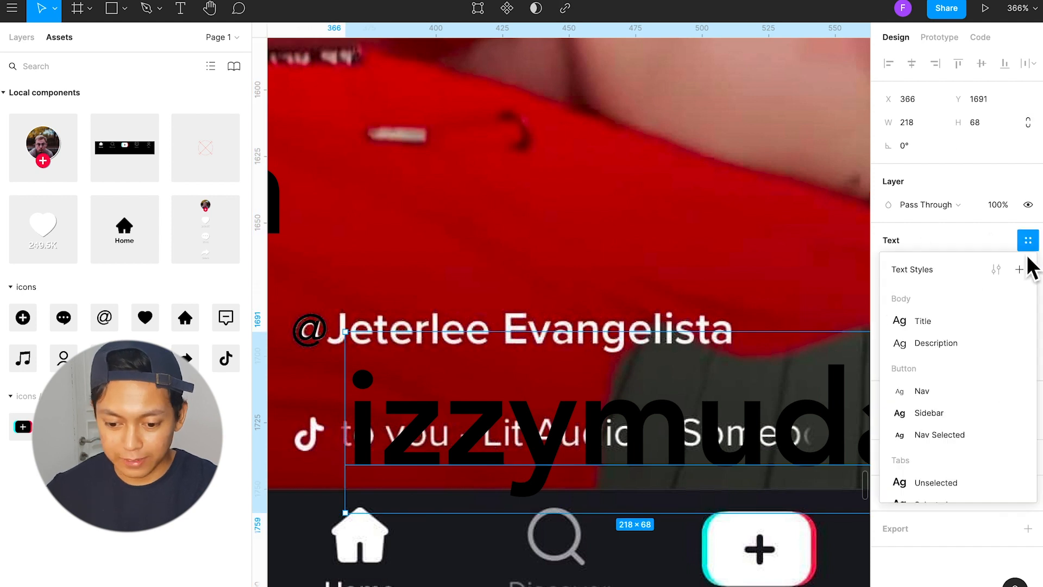
pyautogui.scroll(-1, 984, 377)
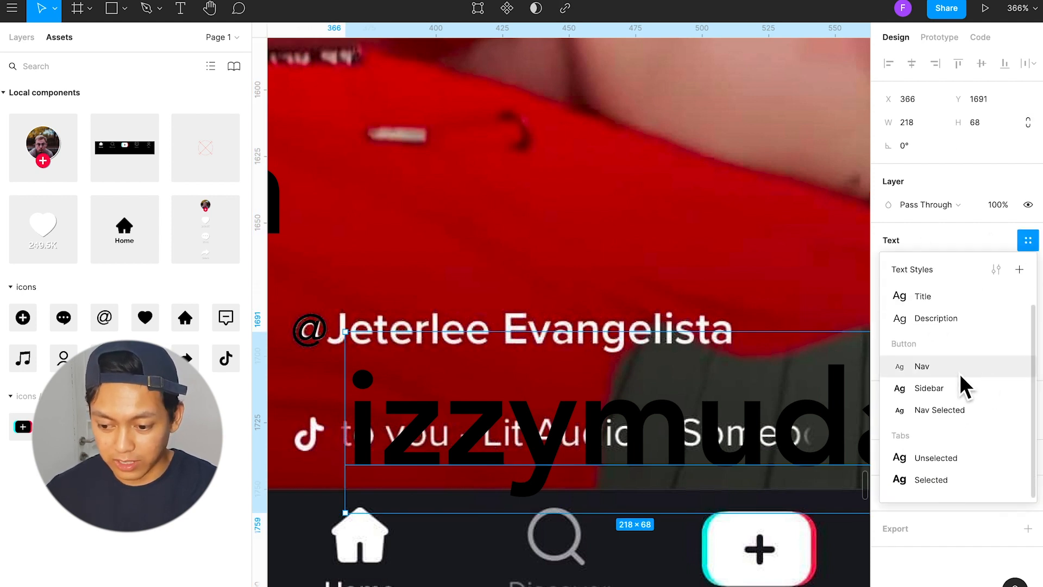
pyautogui.click(955, 304)
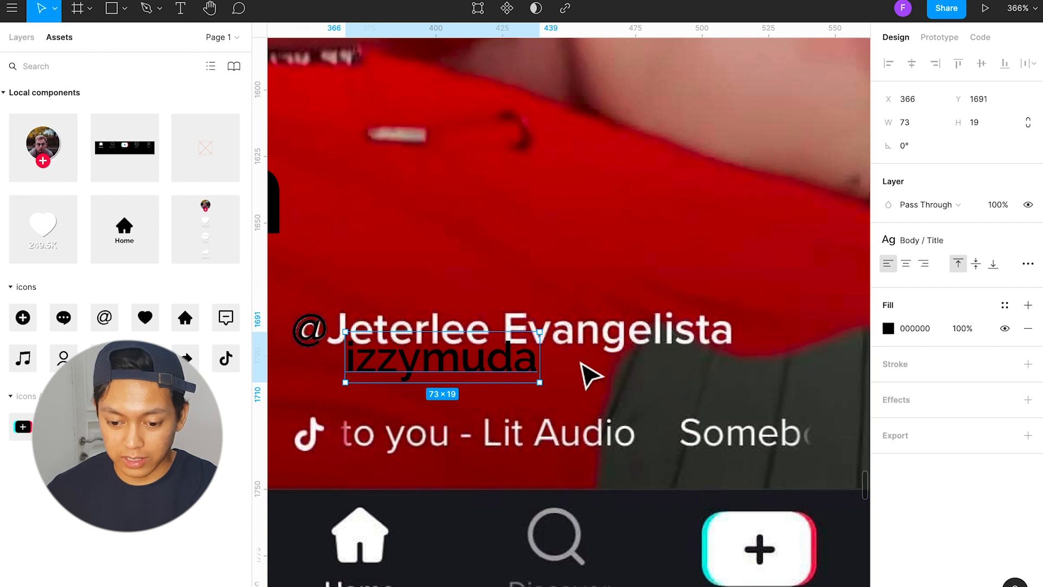
# Step: Position the username text at X 360, Y 1680 beside the @ icon and capitalise its two words
pyautogui.moveTo(510, 367); pyautogui.dragTo(504, 340)
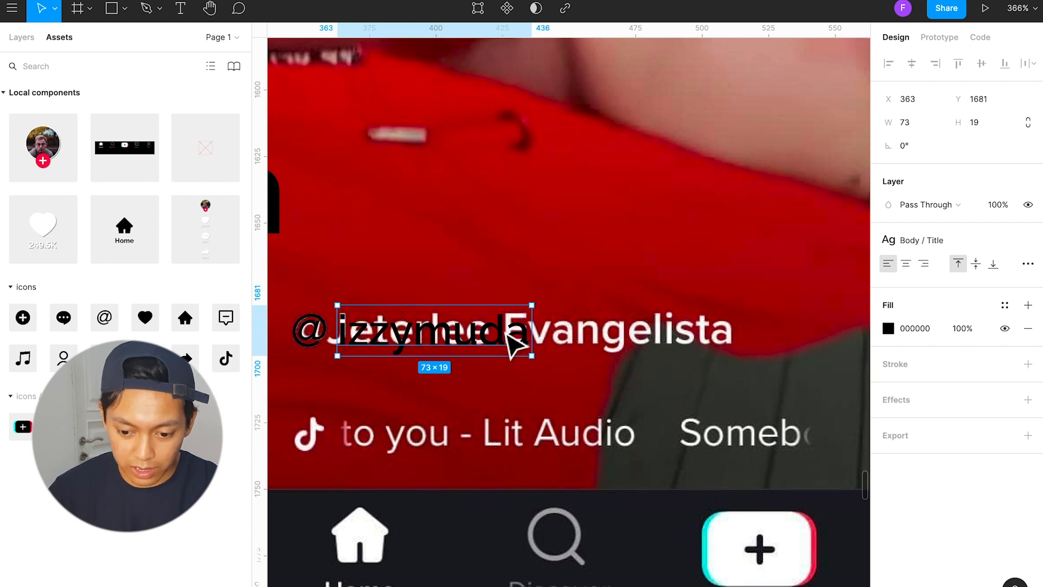
pyautogui.press('Left')
pyautogui.press('Up')
pyautogui.press('Left')
pyautogui.press('Left')
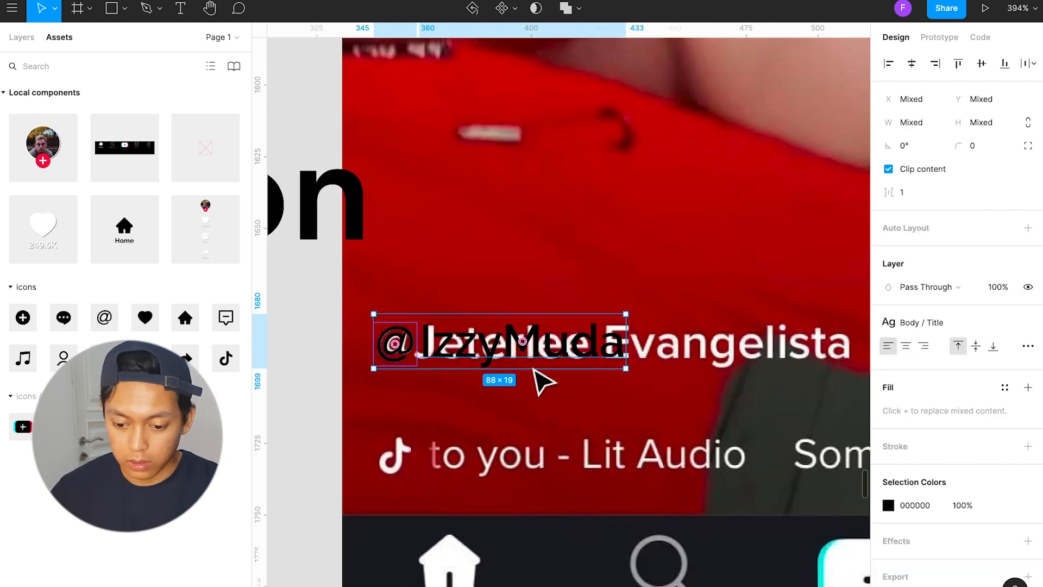
# Step: Delete the reference screen behind the @ icon and username text
pyautogui.scroll(-5, 544, 440)
pyautogui.click(660, 433)
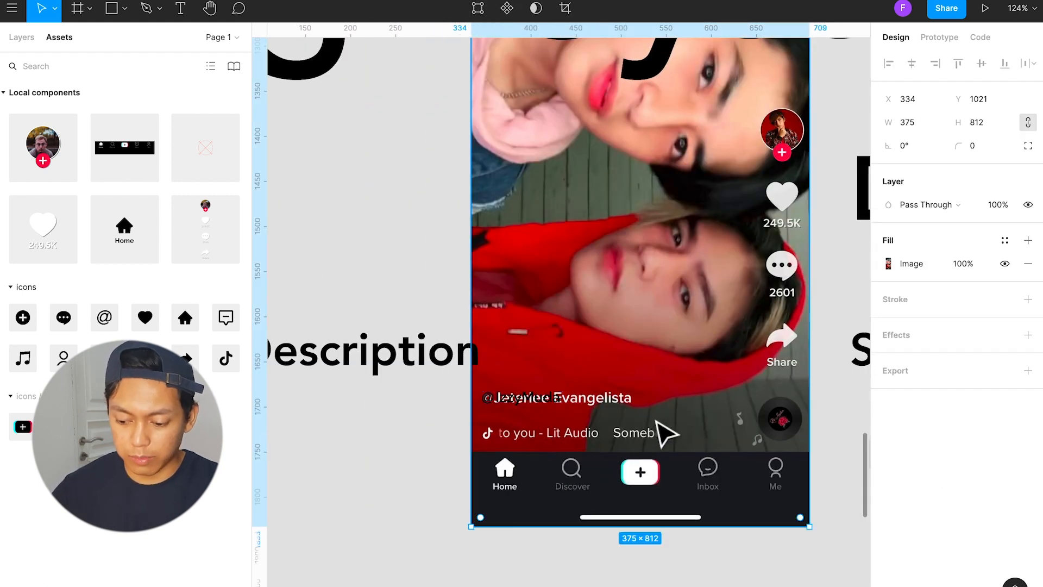
pyautogui.press('BackSpace')
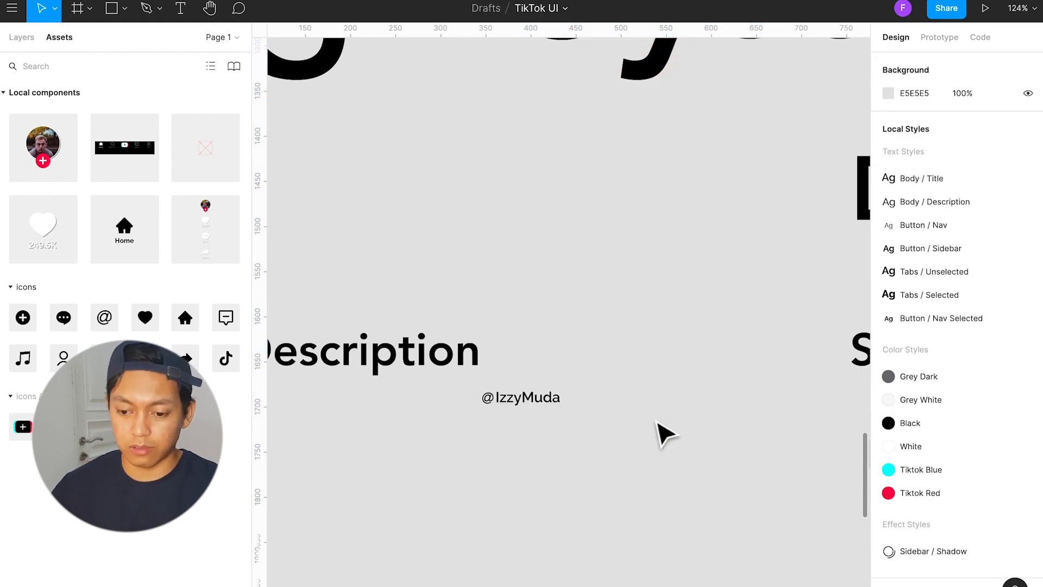
# Step: Bring the 1248 × 845 multi-screen reference image into the For You section and send it to the back
pyautogui.scroll(-5, 658, 422)
pyautogui.scroll(-2, 661, 433)
pyautogui.scroll(10, 663, 432)
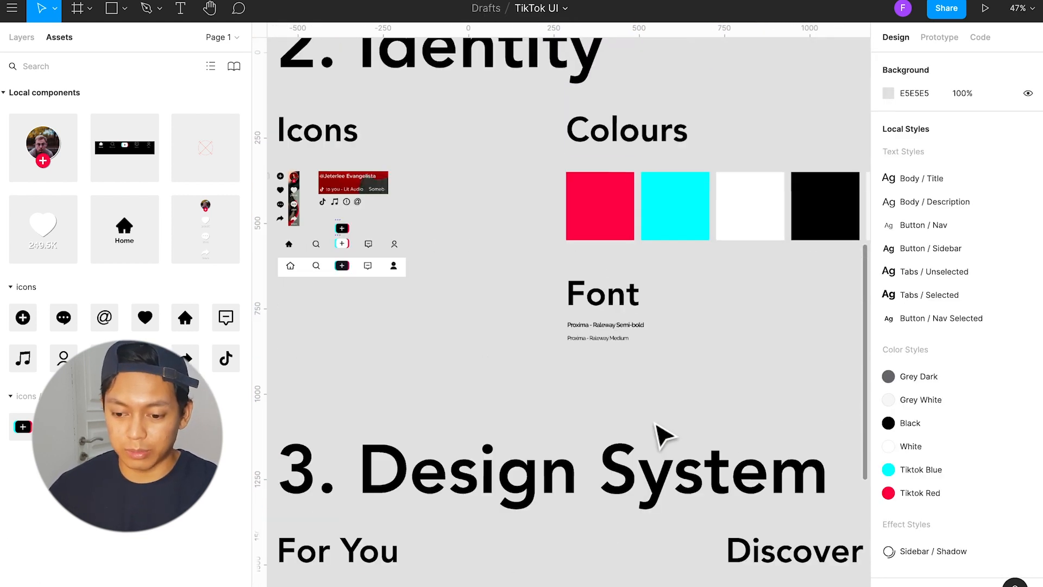
pyautogui.click(700, 231)
pyautogui.moveTo(742, 174); pyautogui.dragTo(706, 193)
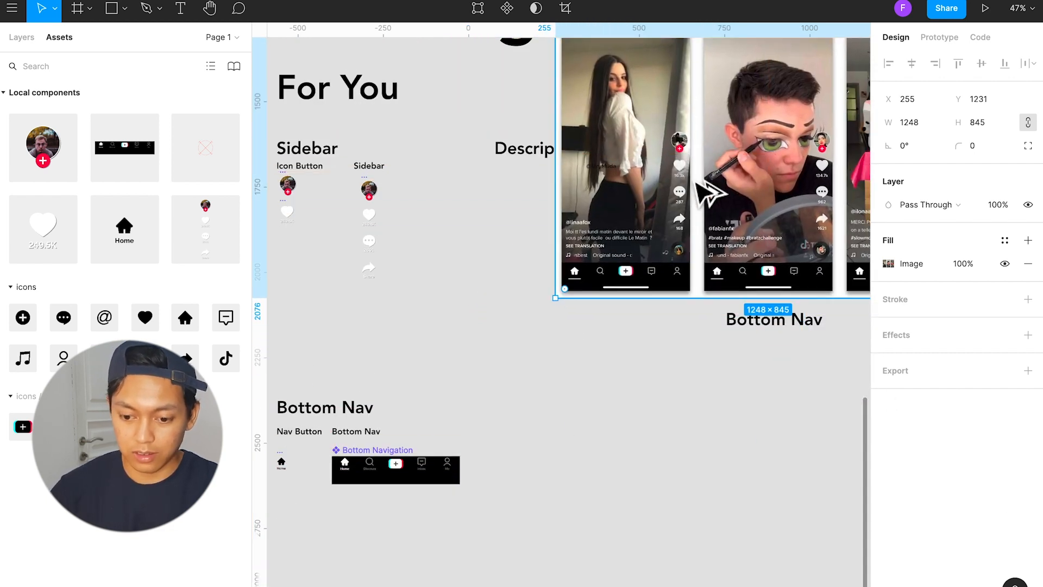
pyautogui.press('alt+super+bracketleft')
# Step: Move the reference image to X 316, Y 1067 so its first username lines up with the @ icon and text
pyautogui.scroll(6, 679, 182)
pyautogui.moveTo(445, 348); pyautogui.dragTo(510, 170)
pyautogui.scroll(5, 466, 170)
pyautogui.moveTo(432, 182); pyautogui.dragTo(431, 185)
pyautogui.press('Down')
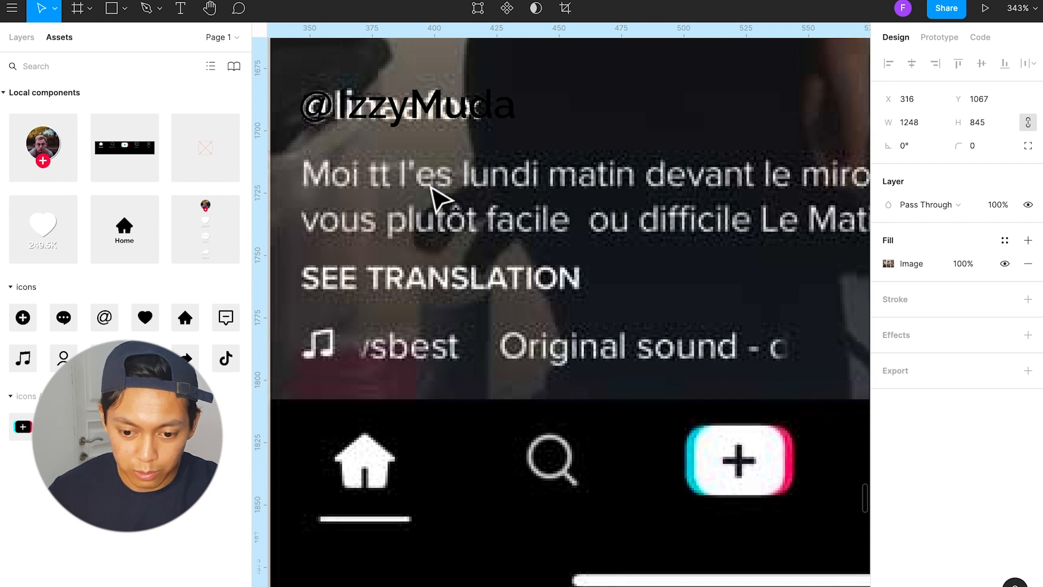
# Step: Group the @ icon and the username text
pyautogui.click(400, 110)
pyautogui.scroll(-2, 423, 218)
pyautogui.scroll(2, 429, 225)
pyautogui.hscroll(-2, 419, 226)
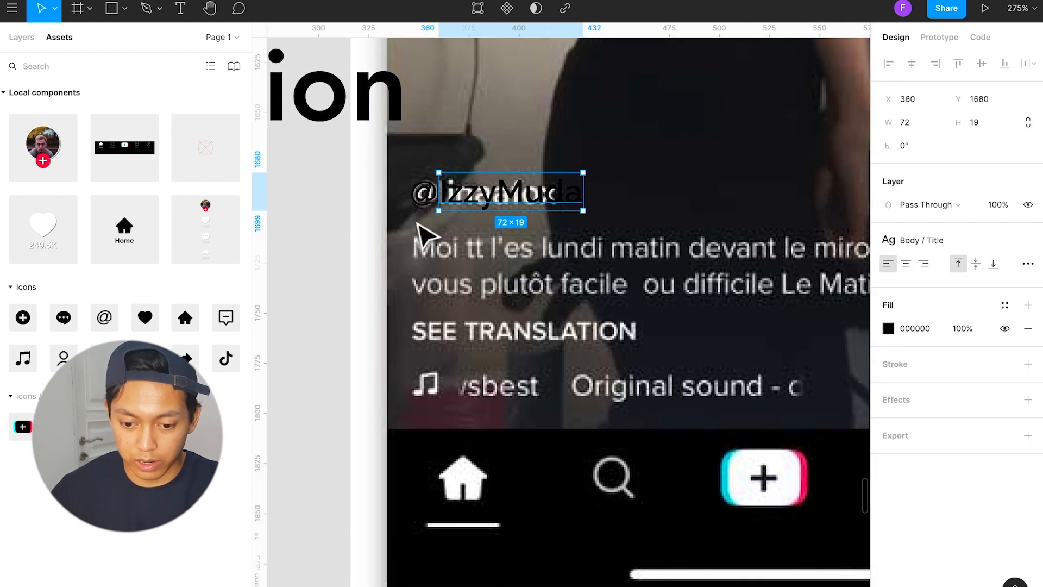
pyautogui.click(363, 223)
pyautogui.click(434, 195)
pyautogui.keyDown('shift'); pyautogui.click(474, 196); pyautogui.keyUp('shift')
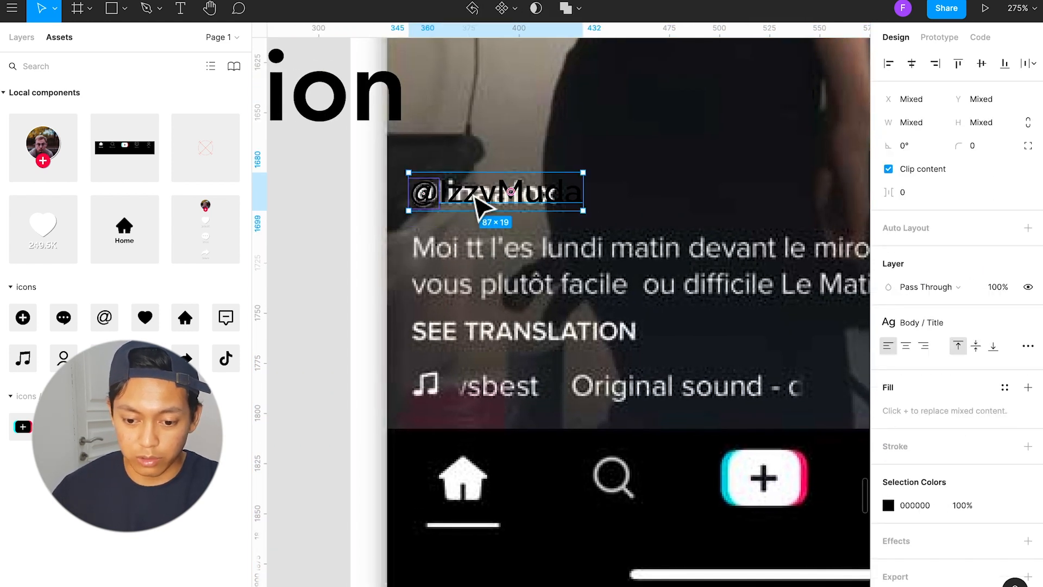
pyautogui.press('super+g')
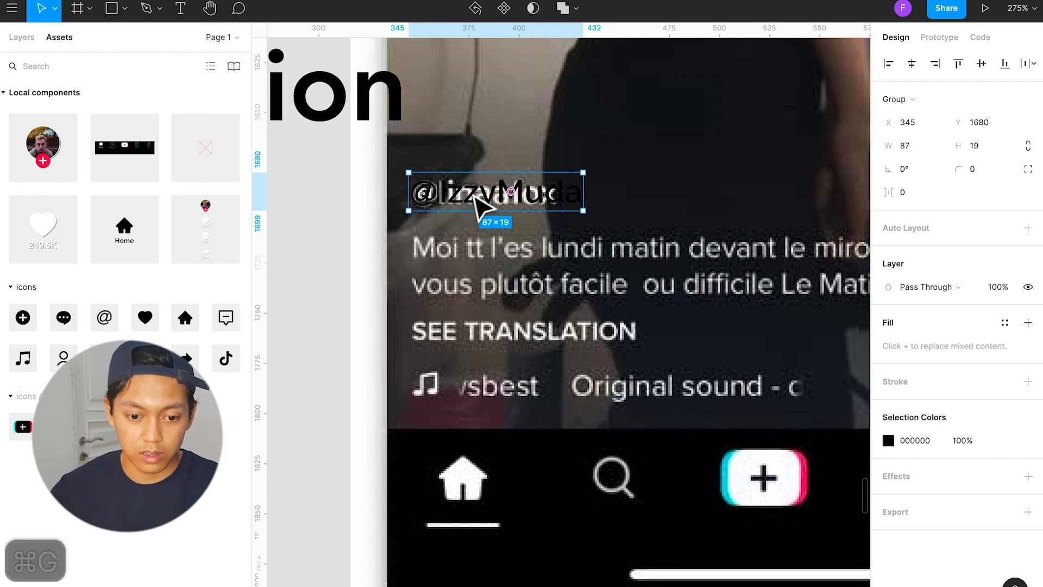
# Step: Rename the group holding the @ icon and username text as "Body Title"
pyautogui.click(30, 39)
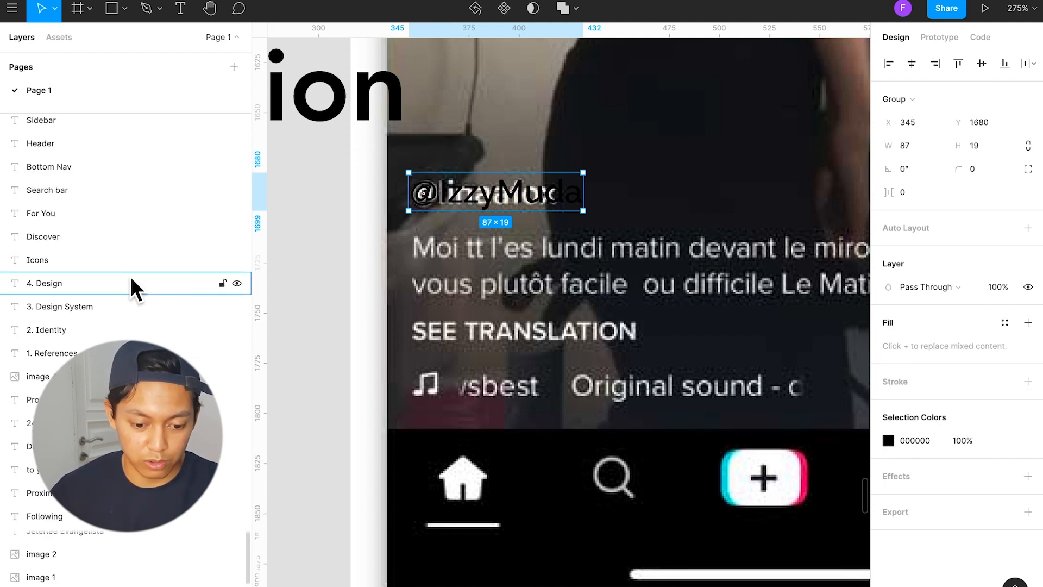
pyautogui.scroll(10, 82, 158)
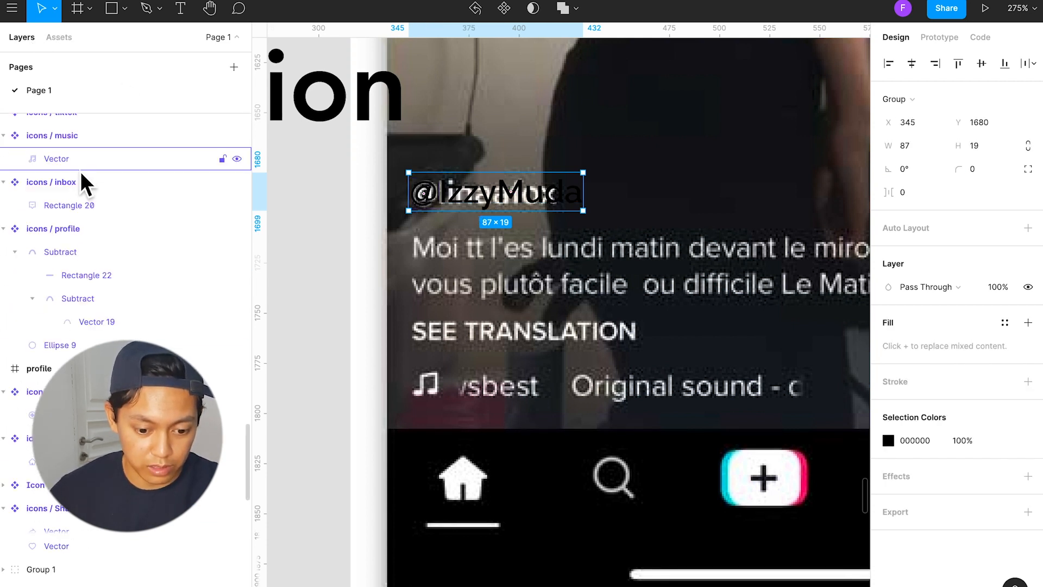
pyautogui.press('super+r')
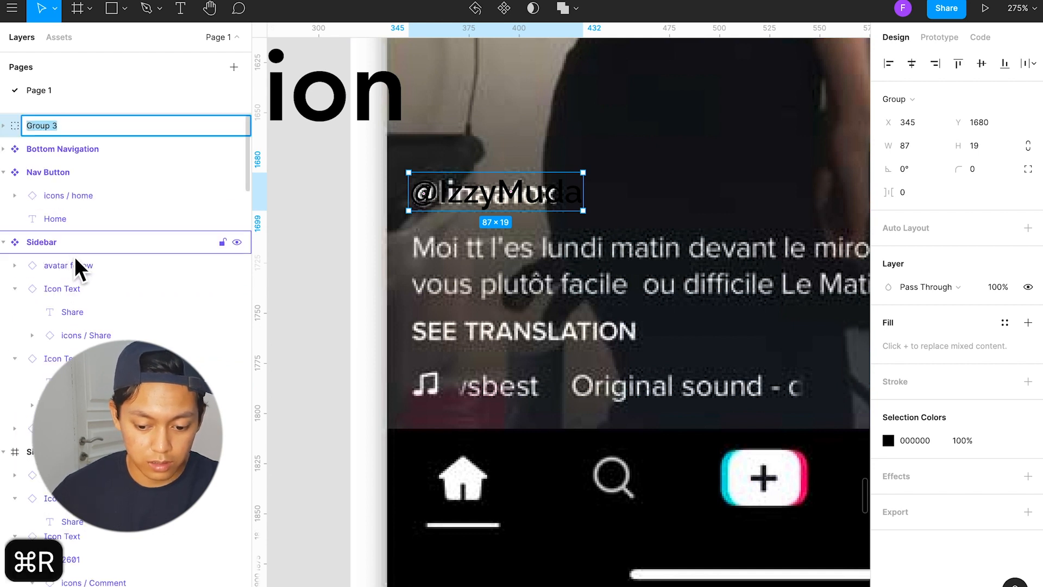
pyautogui.write('Title')
pyautogui.press('super+Left')
pyautogui.write('Body')
pyautogui.press('Return')
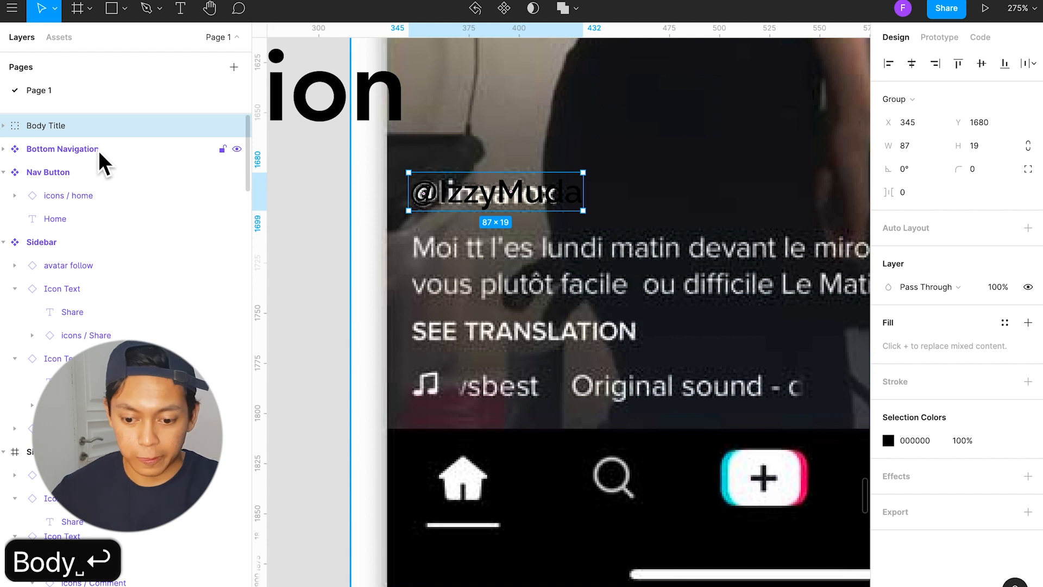
# Step: Duplicate the username text onto the reference's description line at X 347, Y 1707 and widen its box to 257
pyautogui.click(466, 245)
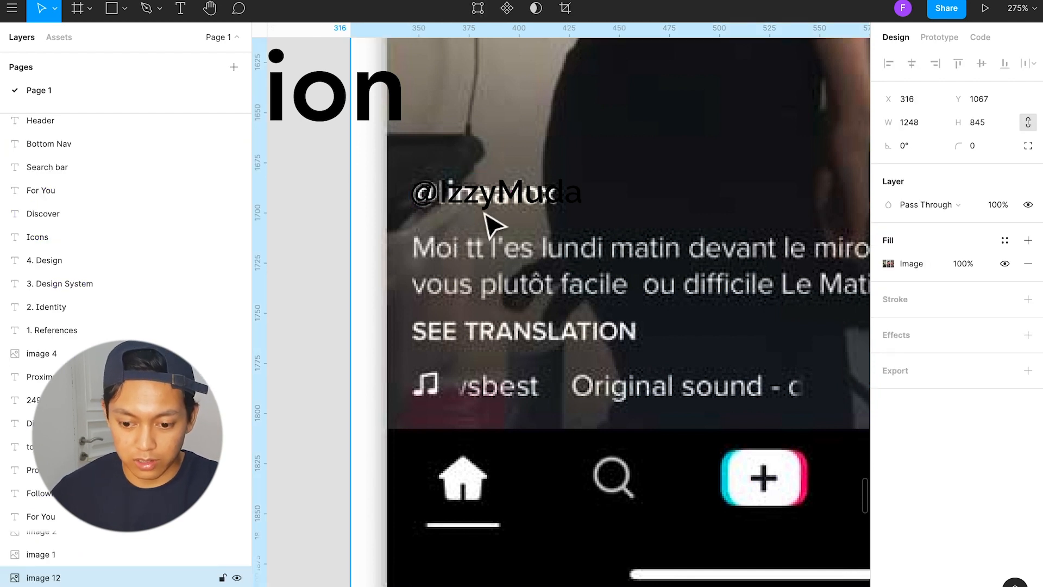
pyautogui.moveTo(508, 195); pyautogui.dragTo(489, 264)
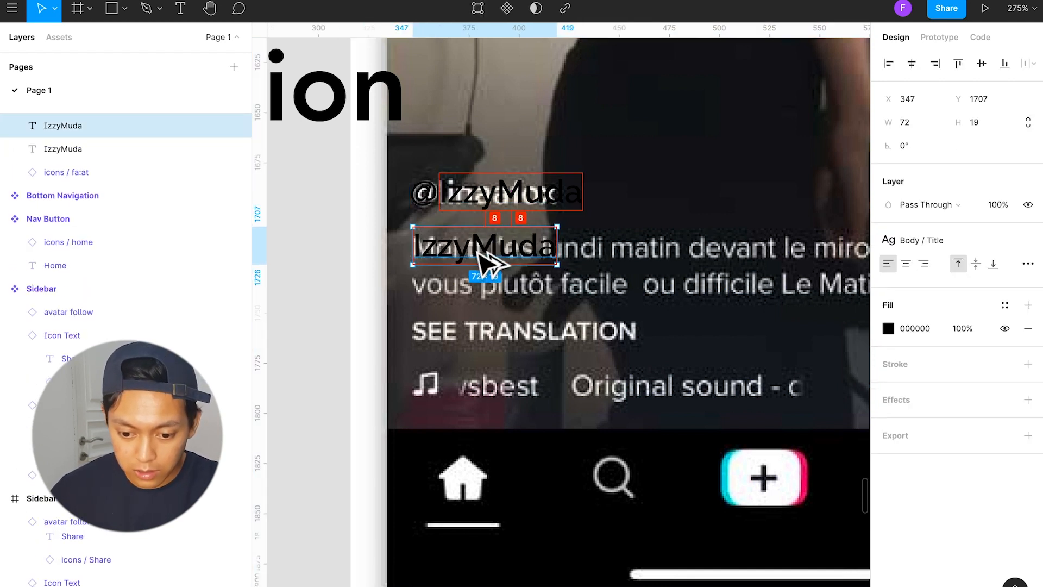
pyautogui.hscroll(4, 451, 267)
pyautogui.scroll(-1, 415, 249)
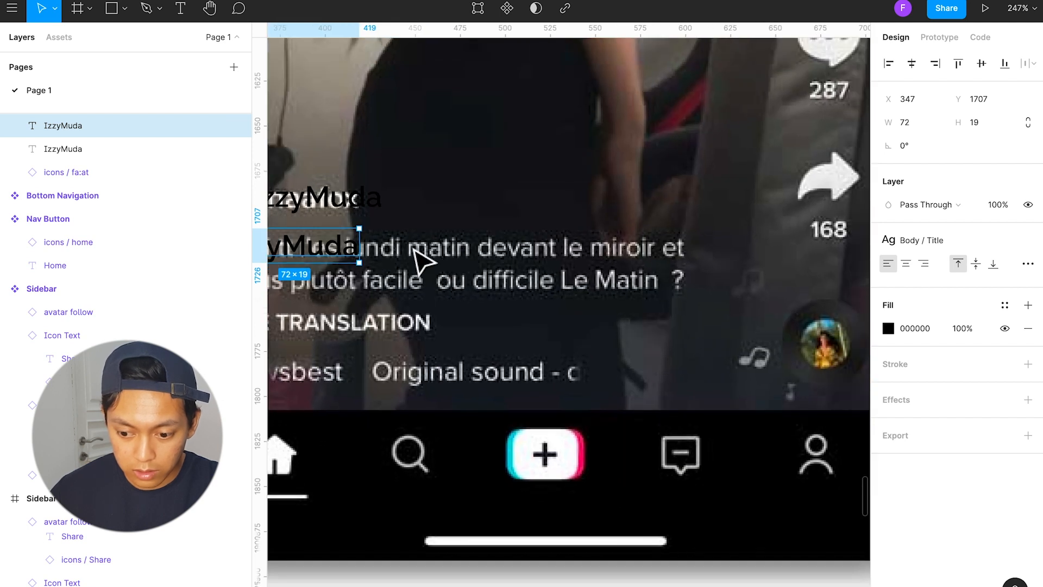
pyautogui.hscroll(-1, 414, 249)
pyautogui.moveTo(418, 247); pyautogui.dragTo(759, 261)
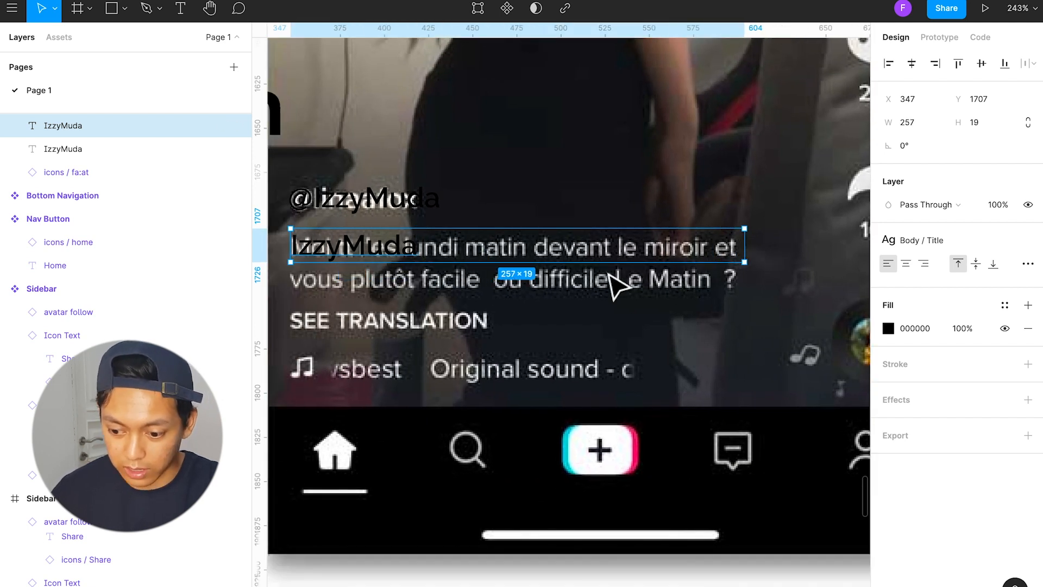
# Step: Check the duplicated text's resizing options in its type details and widen its box to 259
pyautogui.click(1025, 266)
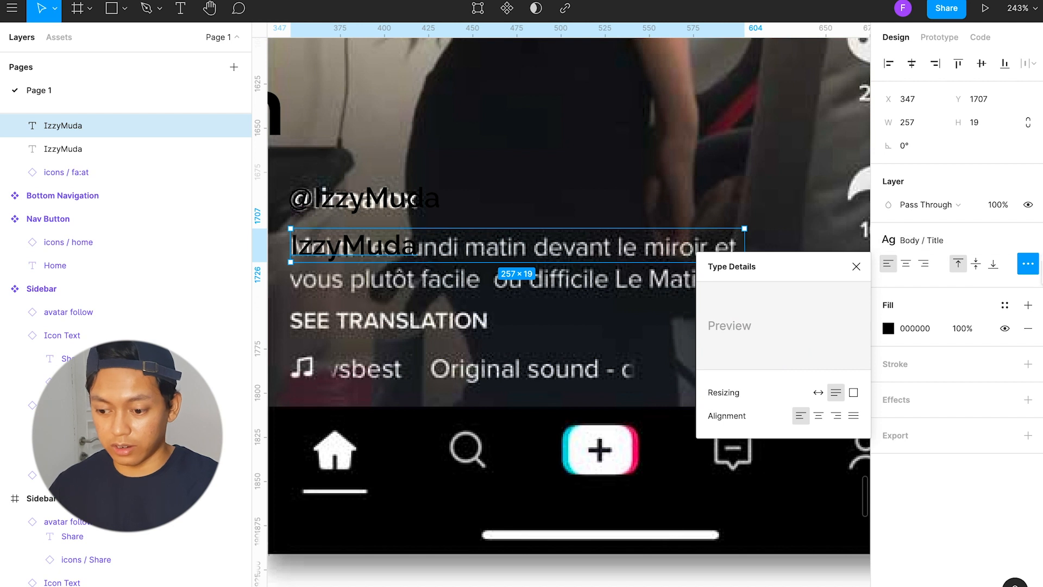
pyautogui.click(1034, 271)
pyautogui.click(1035, 275)
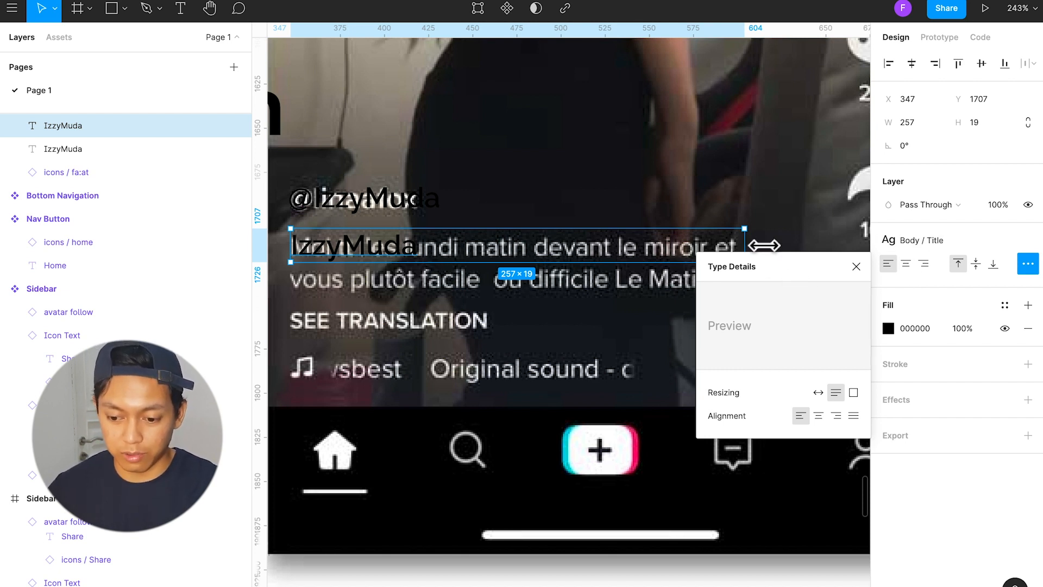
pyautogui.moveTo(744, 252); pyautogui.dragTo(762, 253)
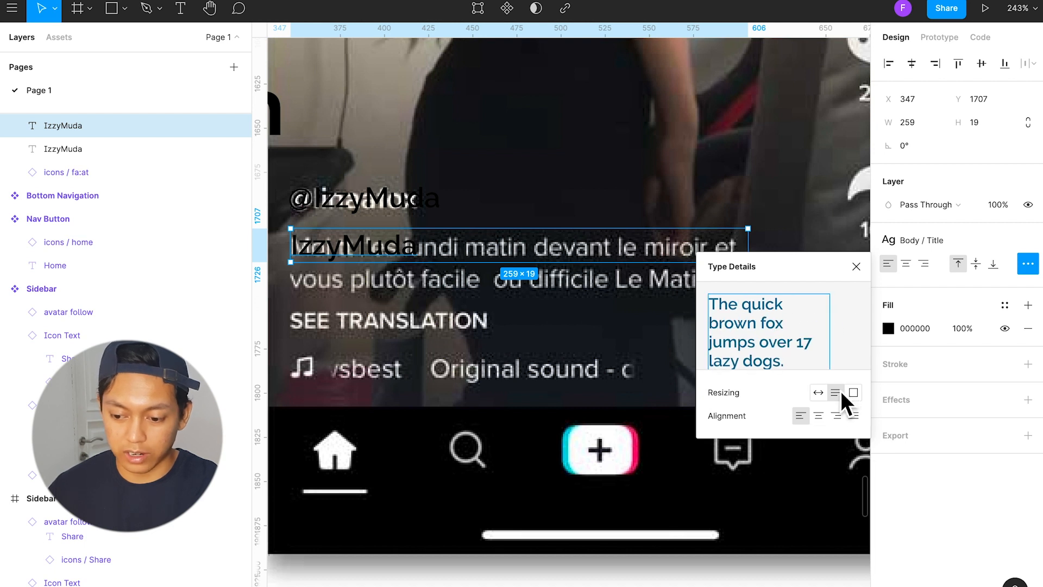
pyautogui.click(856, 266)
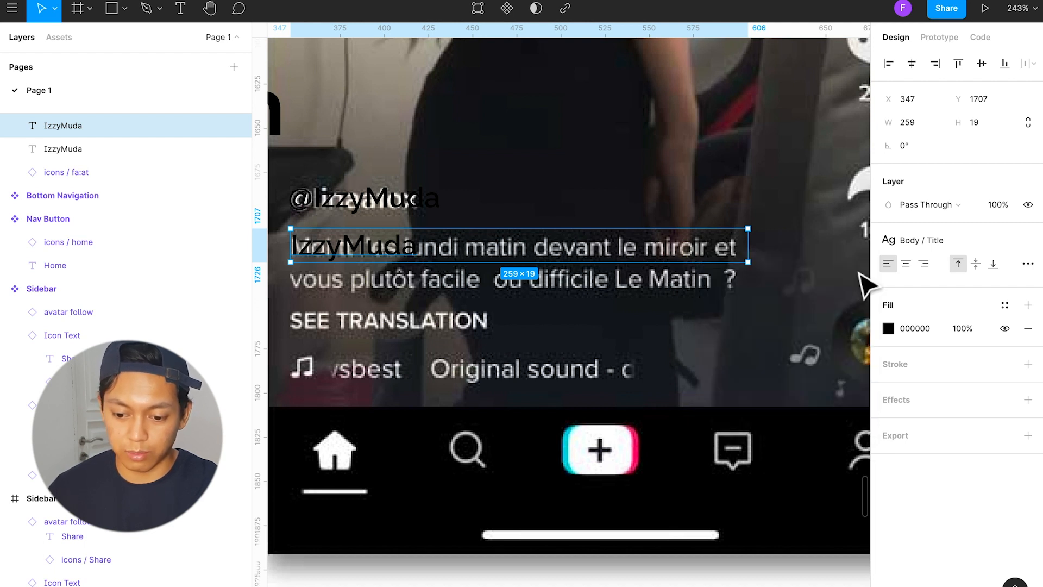
# Step: Replace the duplicated text's wording with "This is a tutorial on how to design with Figma."
pyautogui.doubleClick(375, 245)
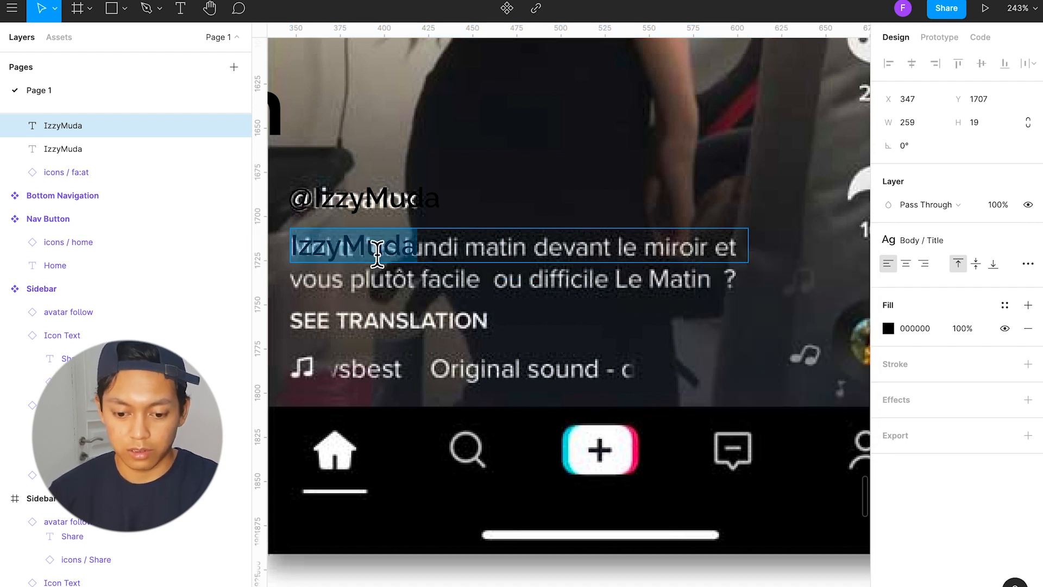
pyautogui.write('This is a t')
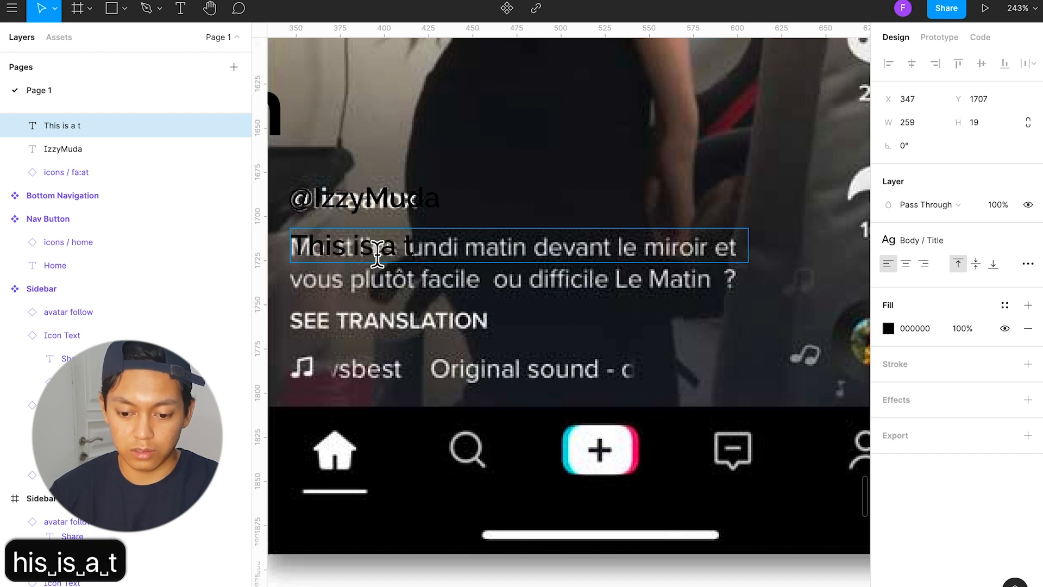
pyautogui.write('utot')
pyautogui.press('BackSpace')
pyautogui.write('rial ')
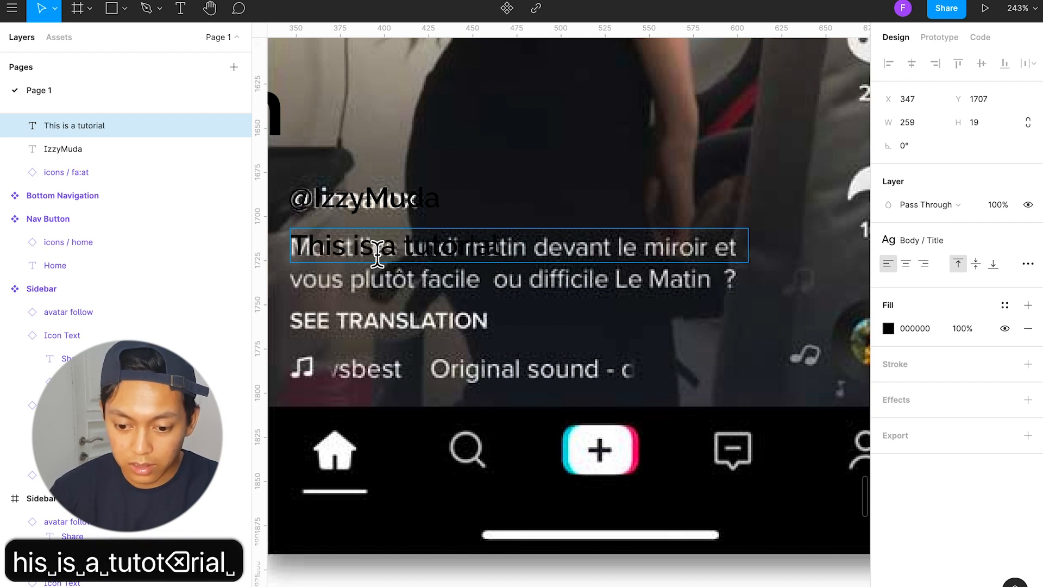
pyautogui.write('on how to')
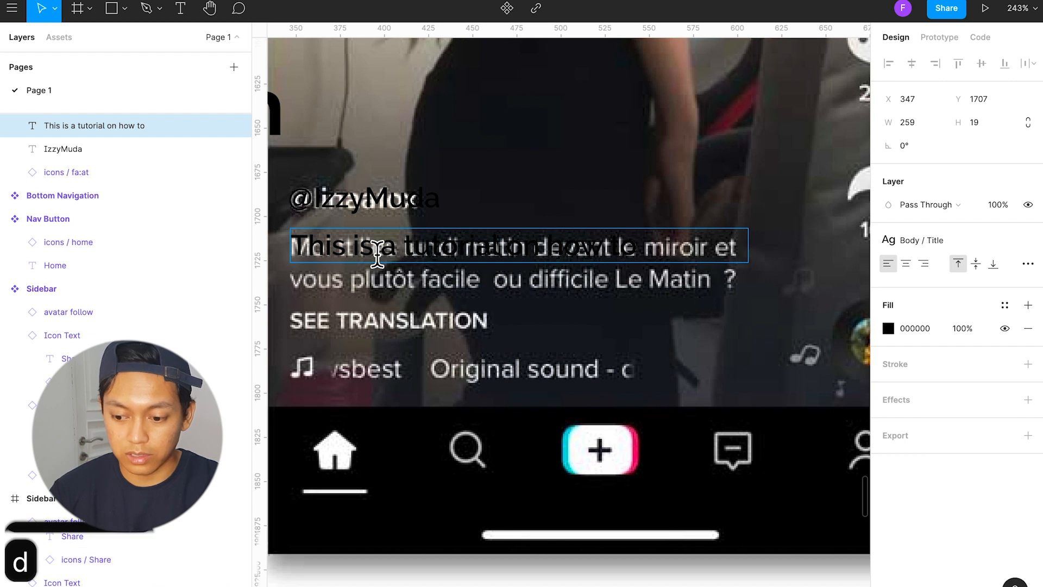
pyautogui.write(' design with ')
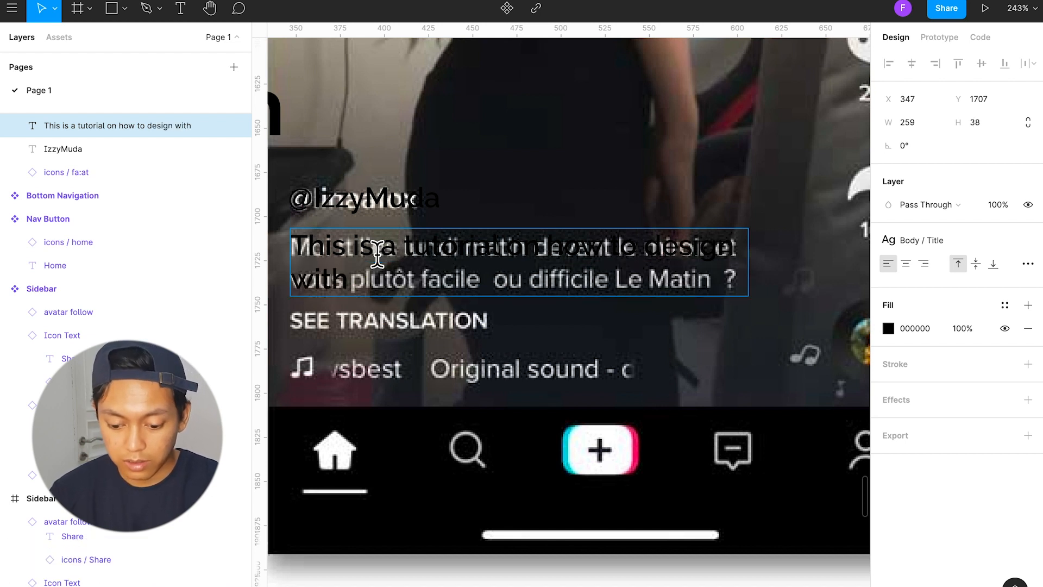
pyautogui.write('Figma.')
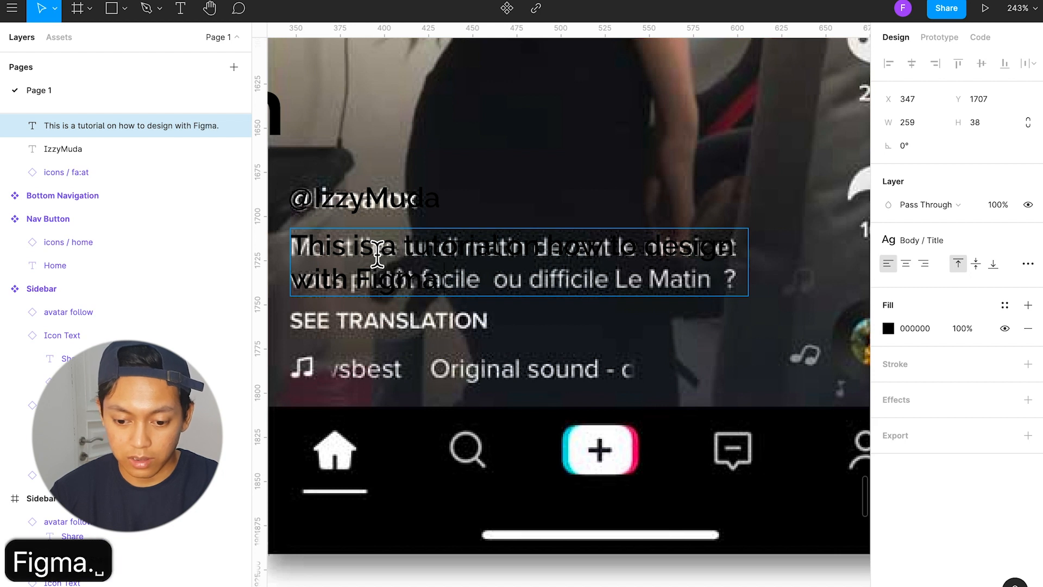
pyautogui.press('Escape')
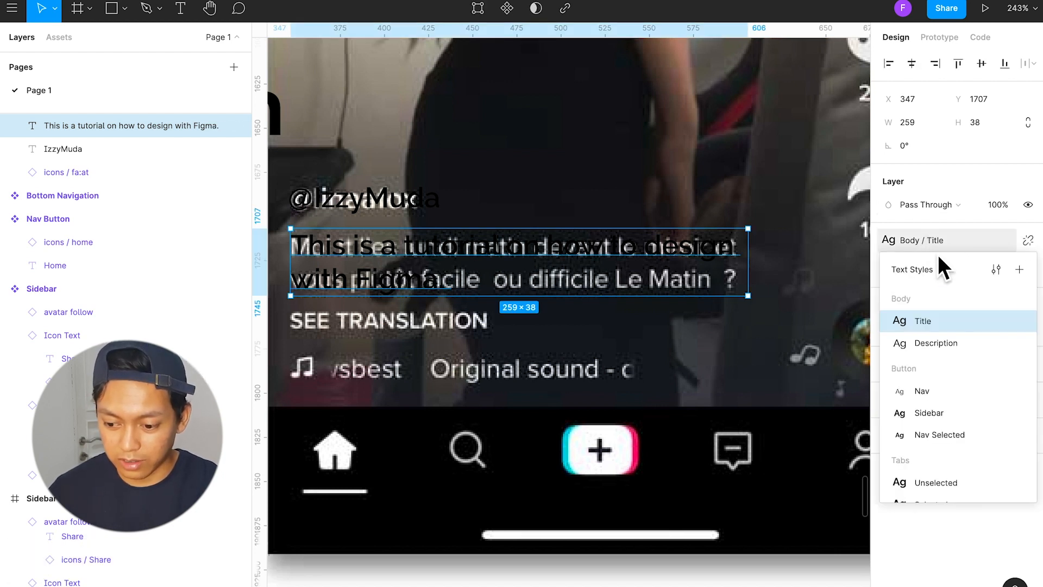
# Step: Give the description text the Body / Description text style and Tiktok Blue fill, positioned at Y 1710
pyautogui.click(947, 345)
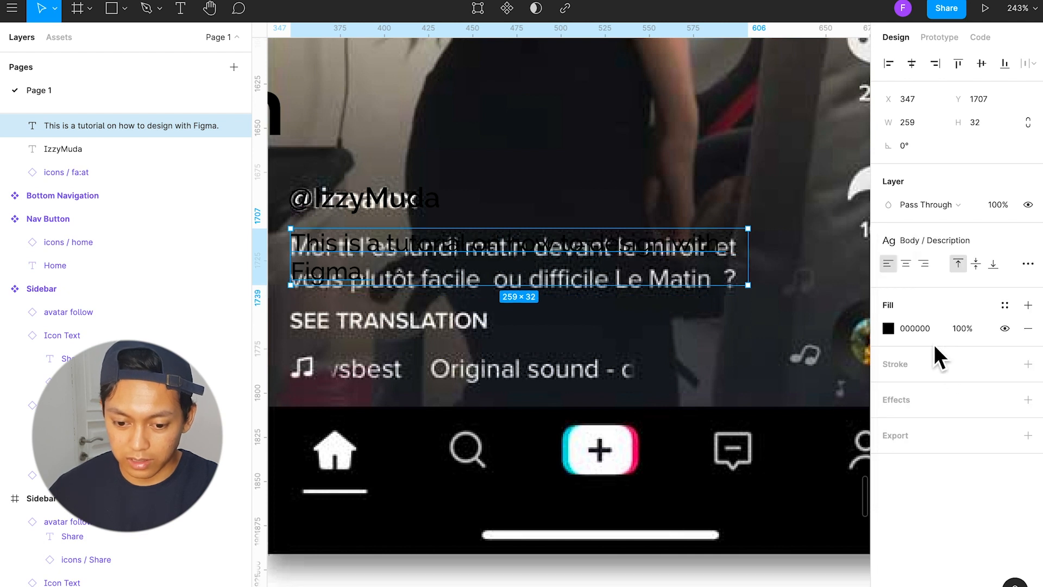
pyautogui.moveTo(513, 262); pyautogui.dragTo(513, 268)
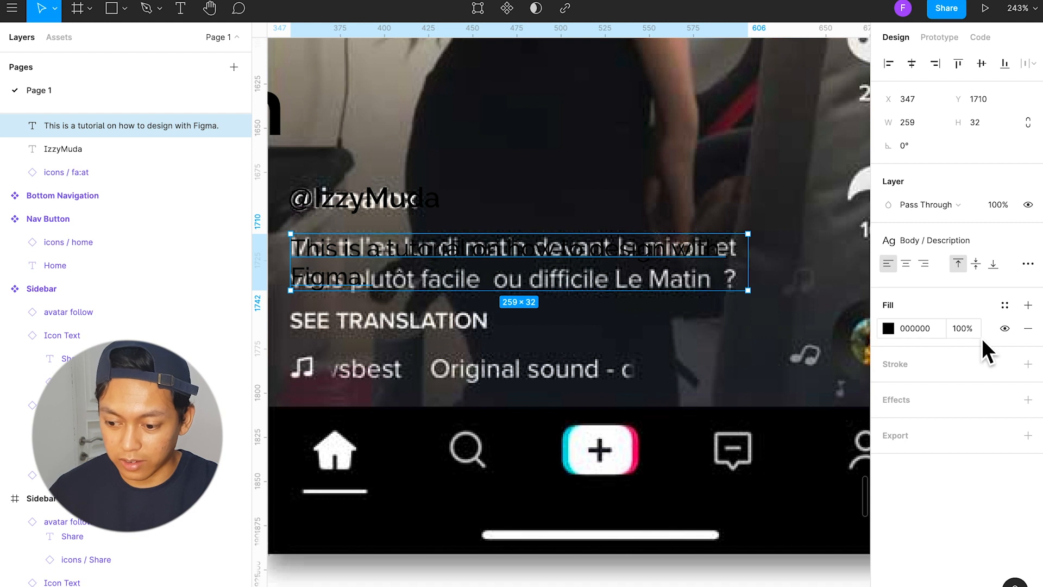
pyautogui.click(1005, 305)
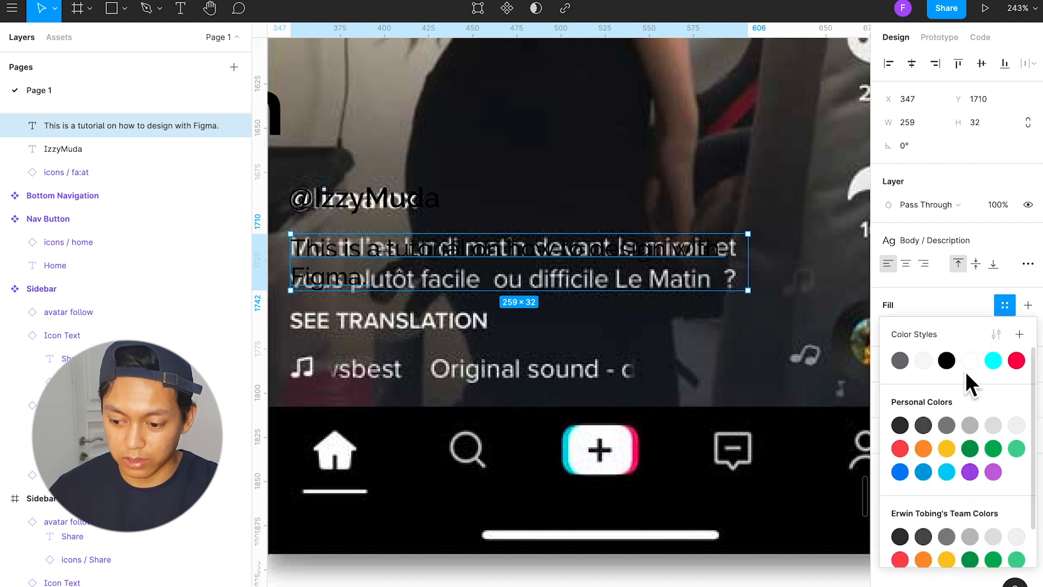
pyautogui.click(993, 360)
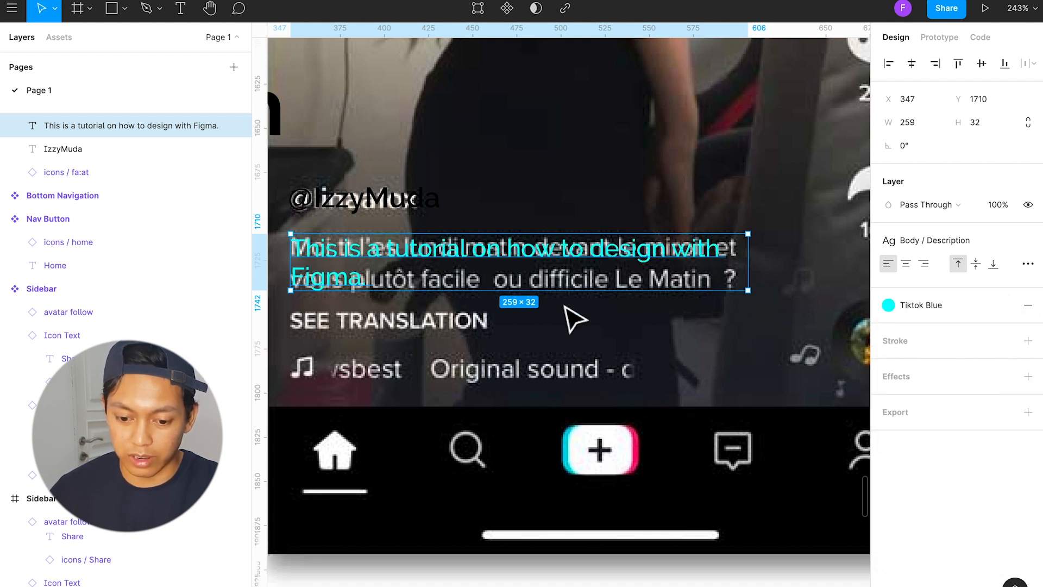
# Step: Retype the word "Figma" at the end of the description text, keeping the full stop directly after it
pyautogui.doubleClick(361, 287)
pyautogui.click(355, 280)
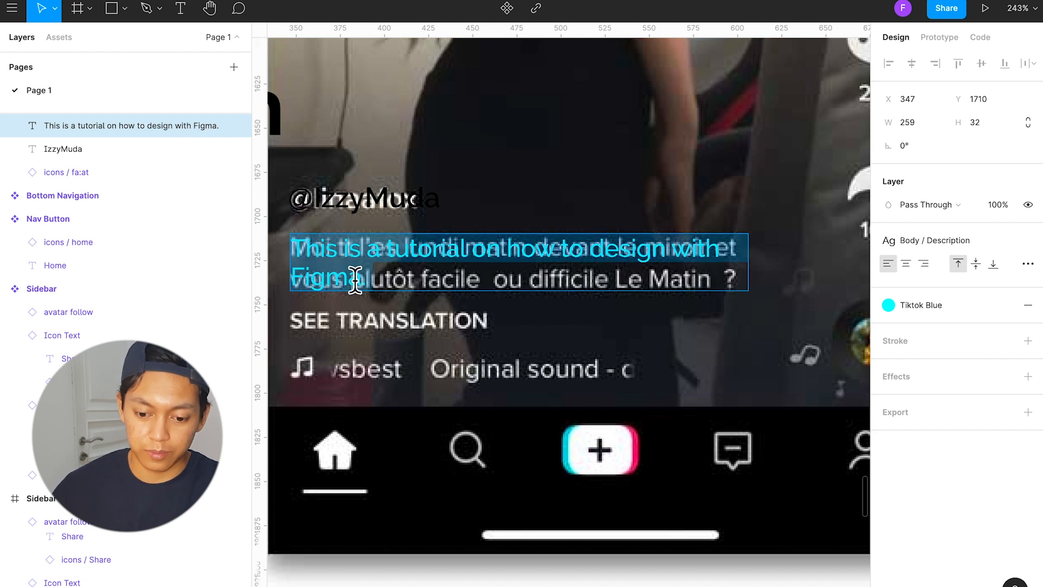
pyautogui.doubleClick(355, 280)
pyautogui.press('BackSpace')
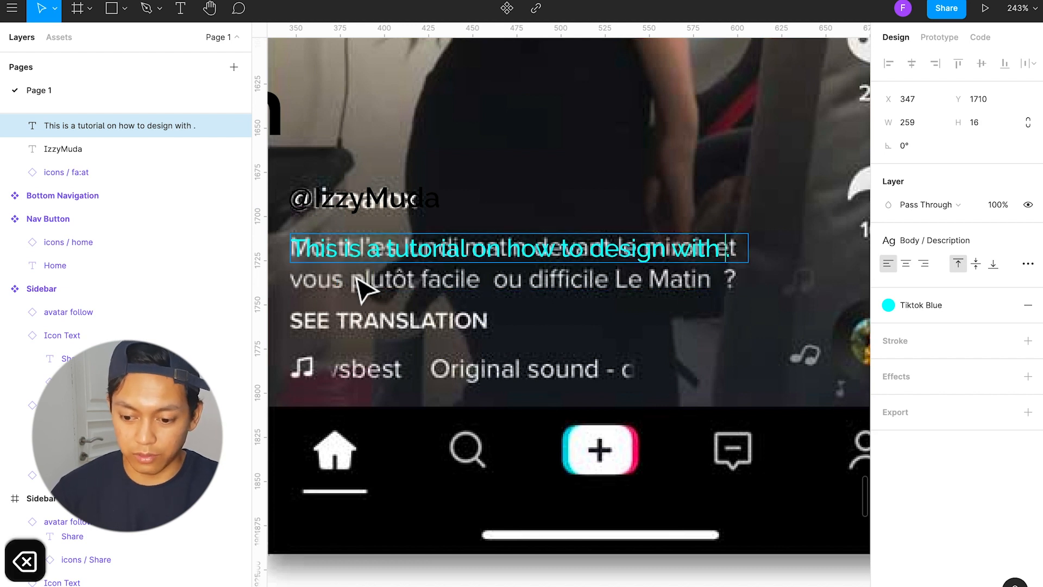
pyautogui.write('Figma')
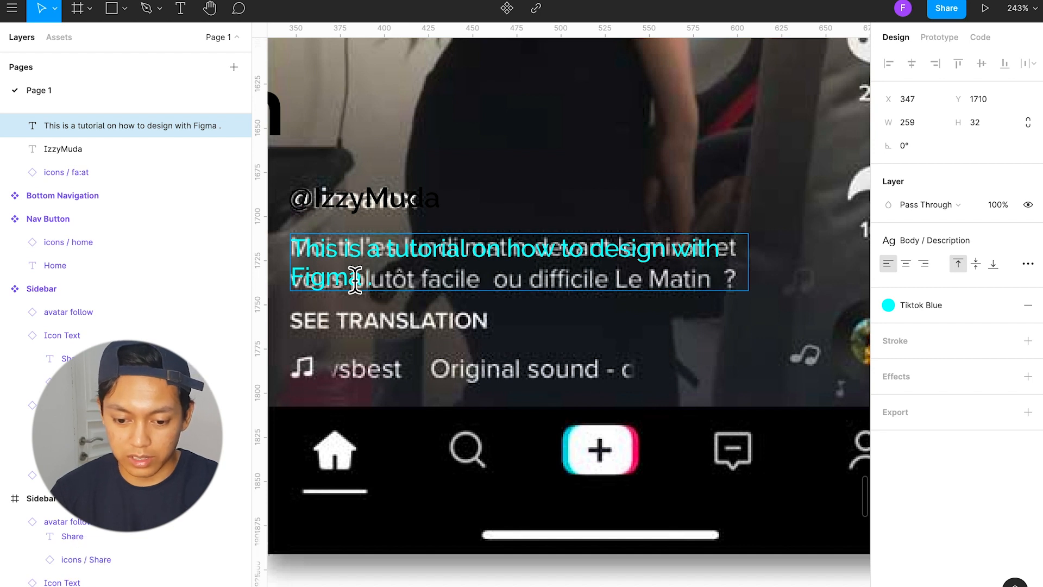
pyautogui.press('BackSpace')
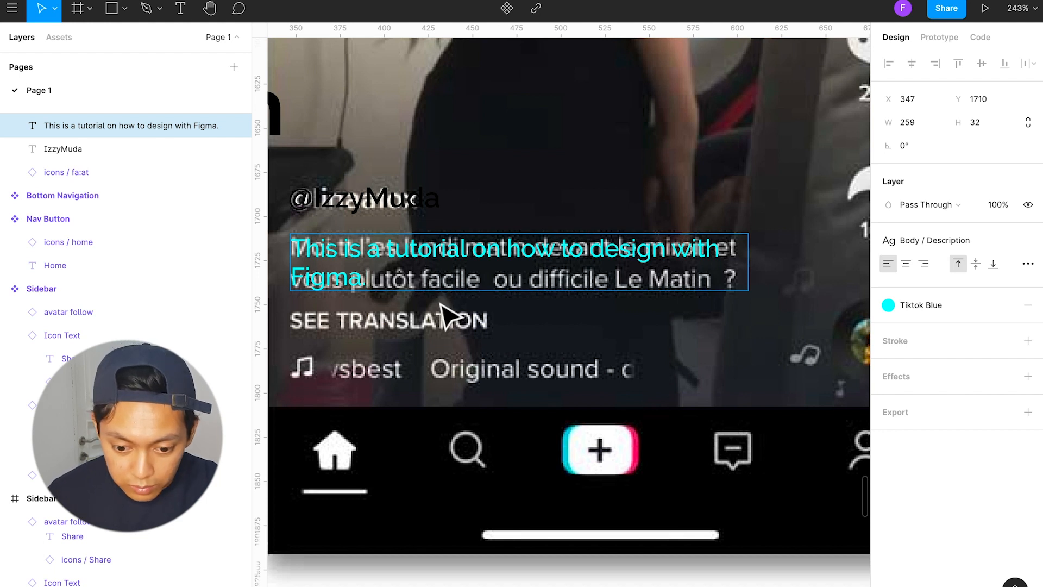
# Step: Nudge the description text to X 346, Y 1709 so it lines up with the reference caption
pyautogui.press('Escape')
pyautogui.press('Left')
pyautogui.press('Up')
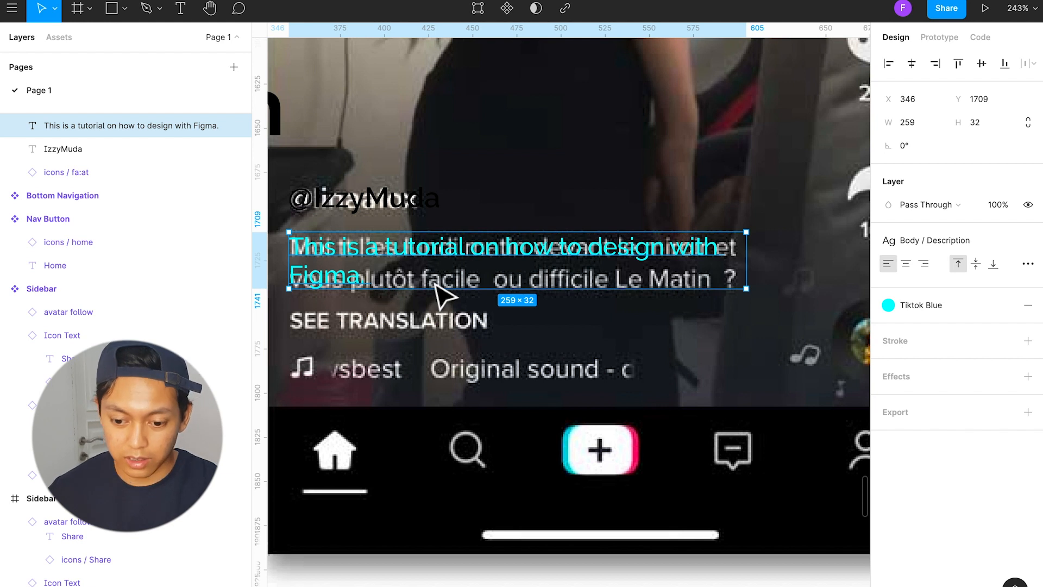
pyautogui.rightClick(643, 254)
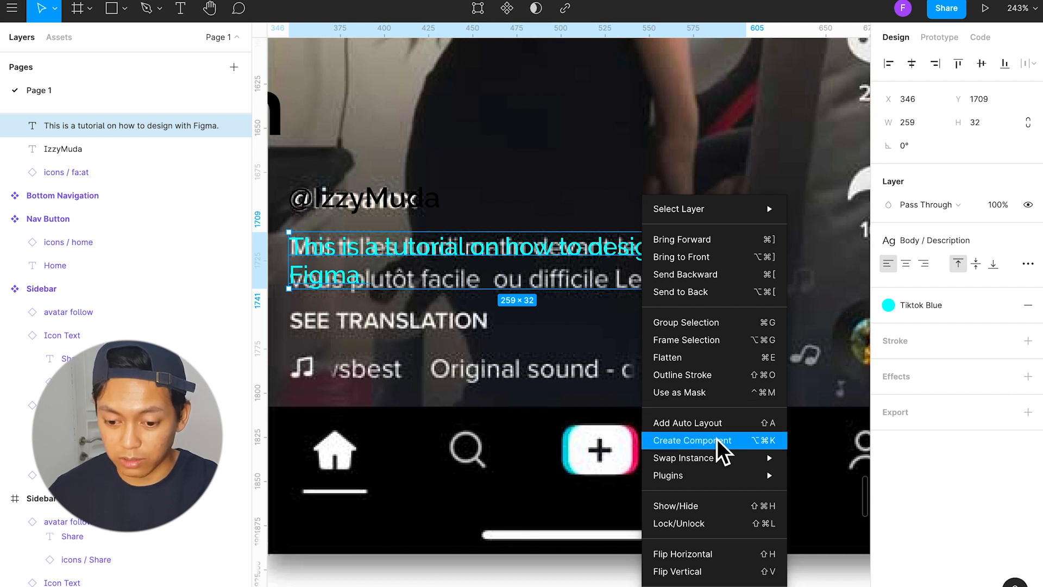
pyautogui.click(536, 263)
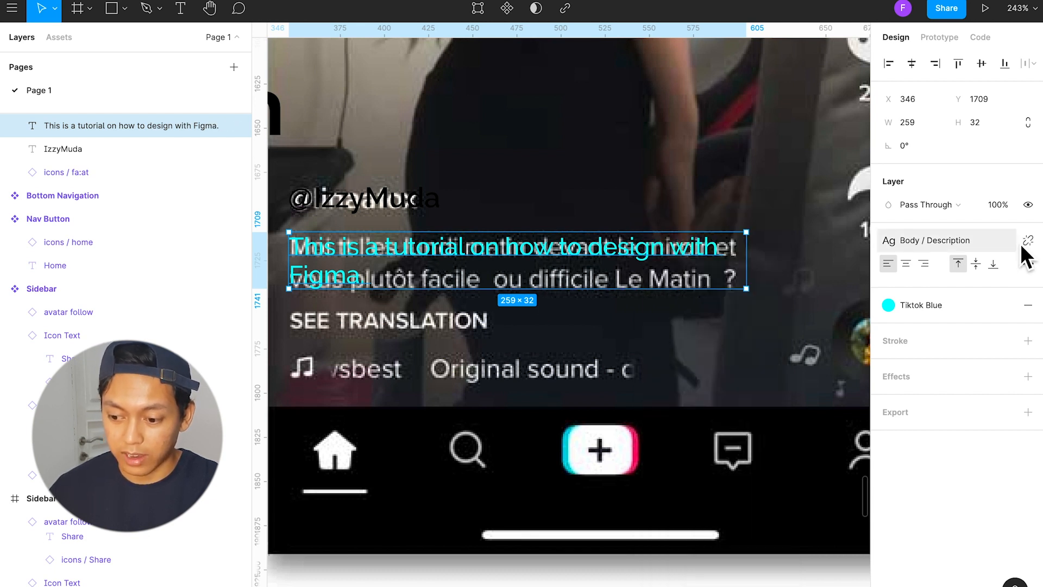
# Step: Set the line height of the Body / Description text style to 131.4%
pyautogui.click(971, 243)
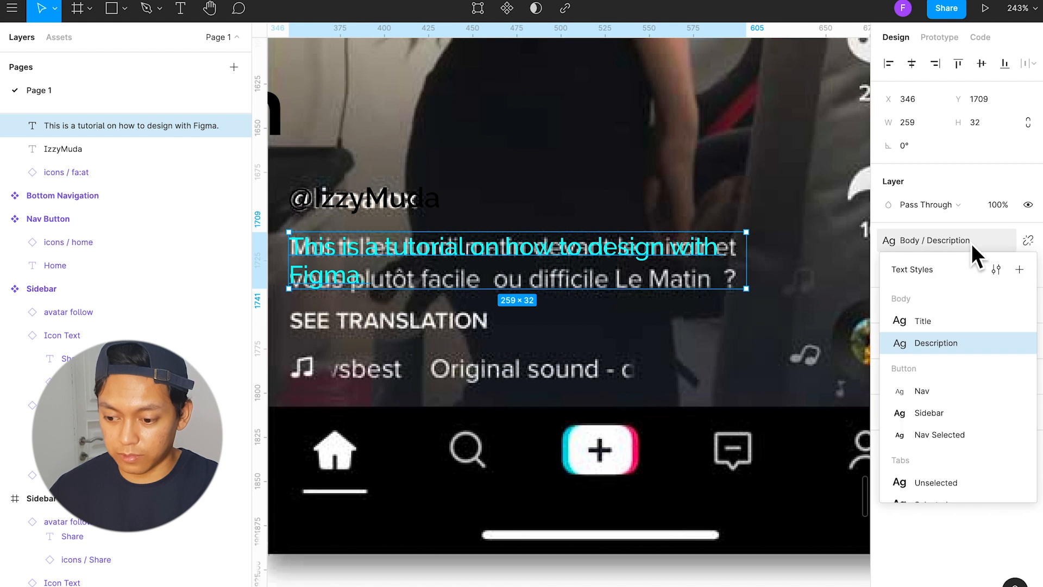
pyautogui.click(997, 268)
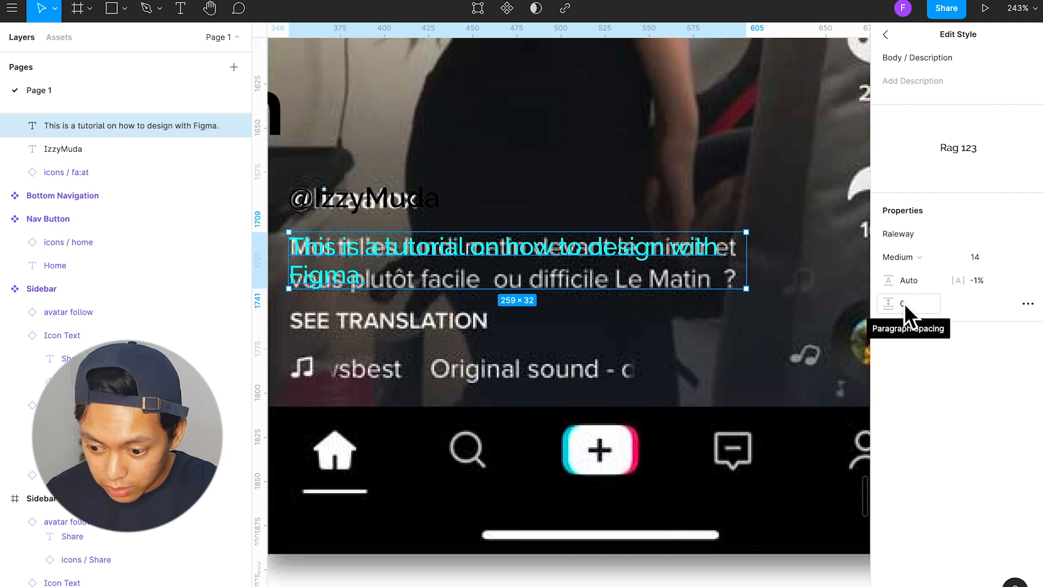
pyautogui.moveTo(889, 281); pyautogui.dragTo(906, 280)
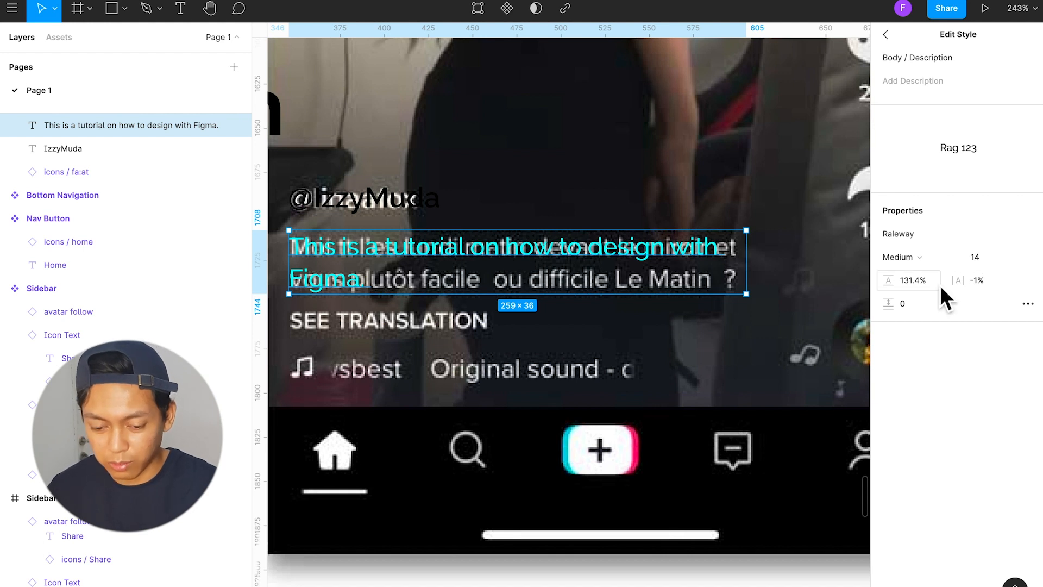
pyautogui.click(790, 337)
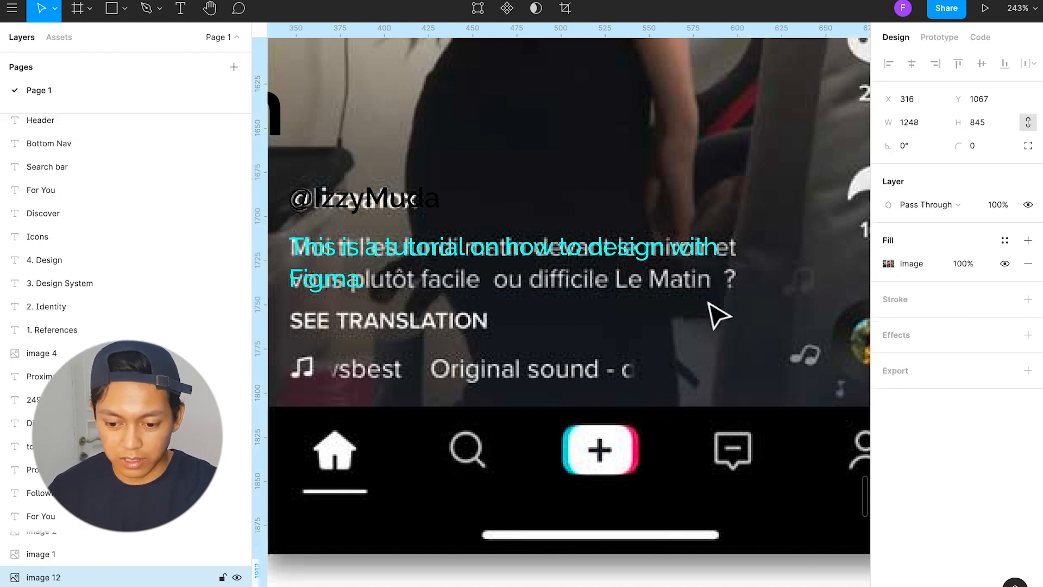
# Step: Change the description text's fill to the White color style
pyautogui.click(601, 255)
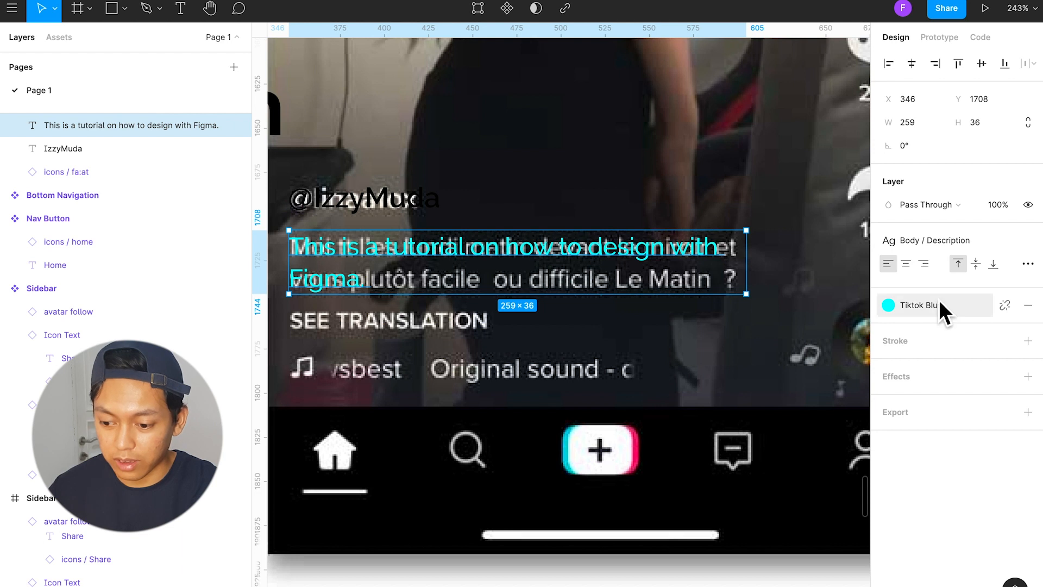
pyautogui.click(952, 304)
pyautogui.click(971, 358)
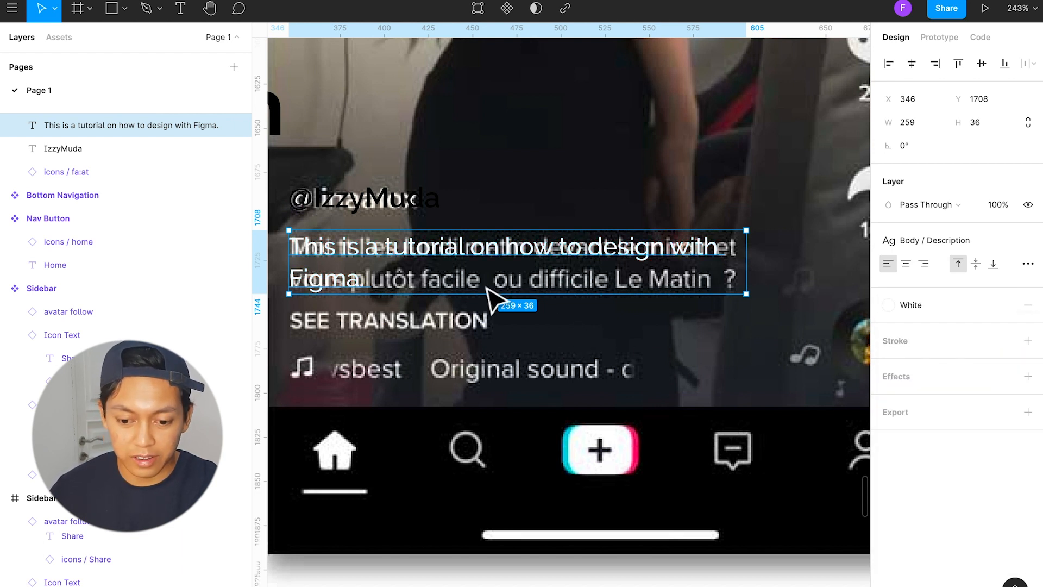
# Step: Move the description text to the music line at X 368, Y 1778 and replace its wording with "The Izzy Song"
pyautogui.moveTo(488, 253); pyautogui.dragTo(536, 391)
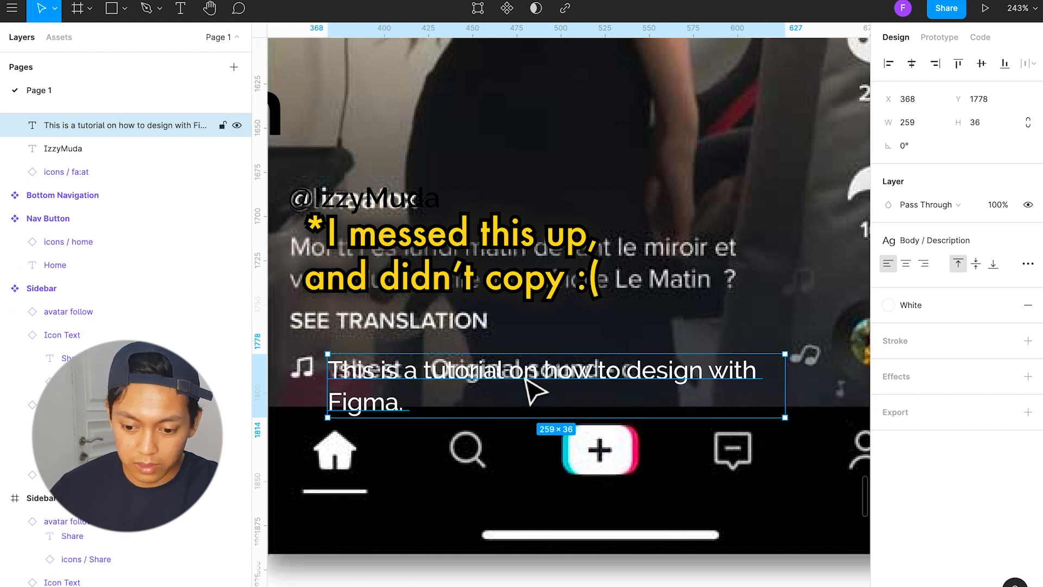
pyautogui.doubleClick(525, 383)
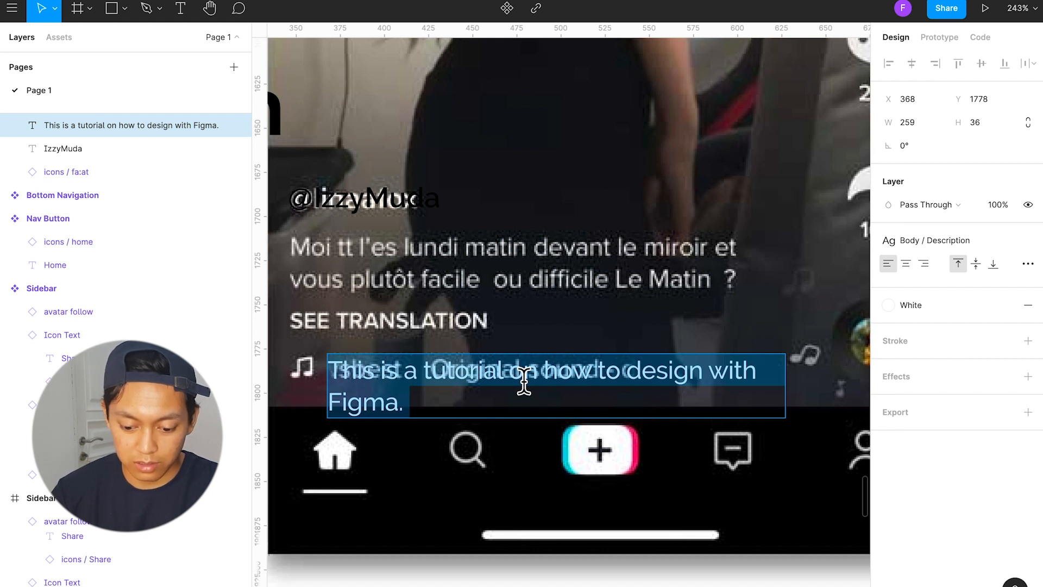
pyautogui.write('The ')
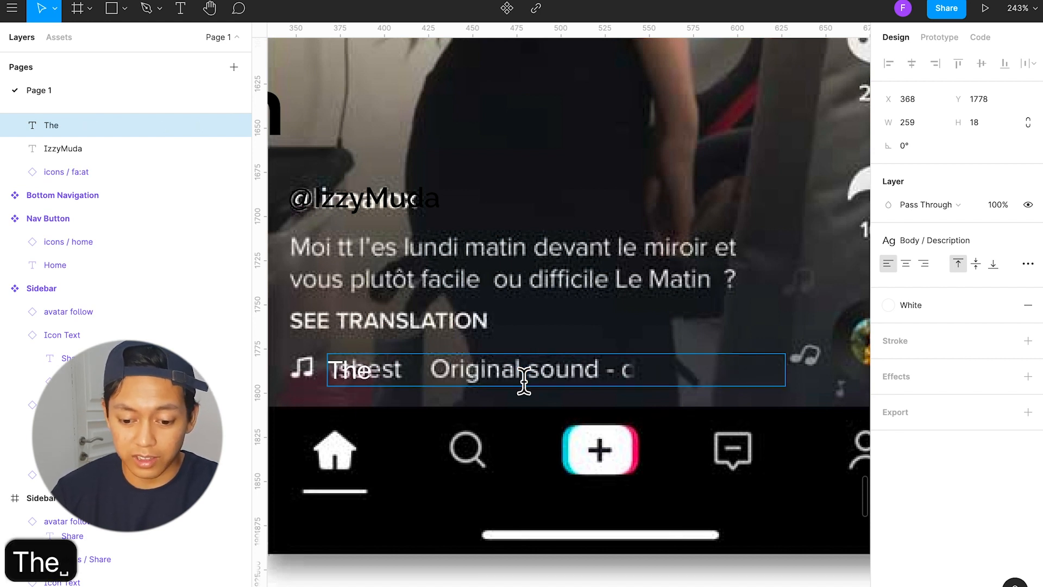
pyautogui.write('Izzy Son')
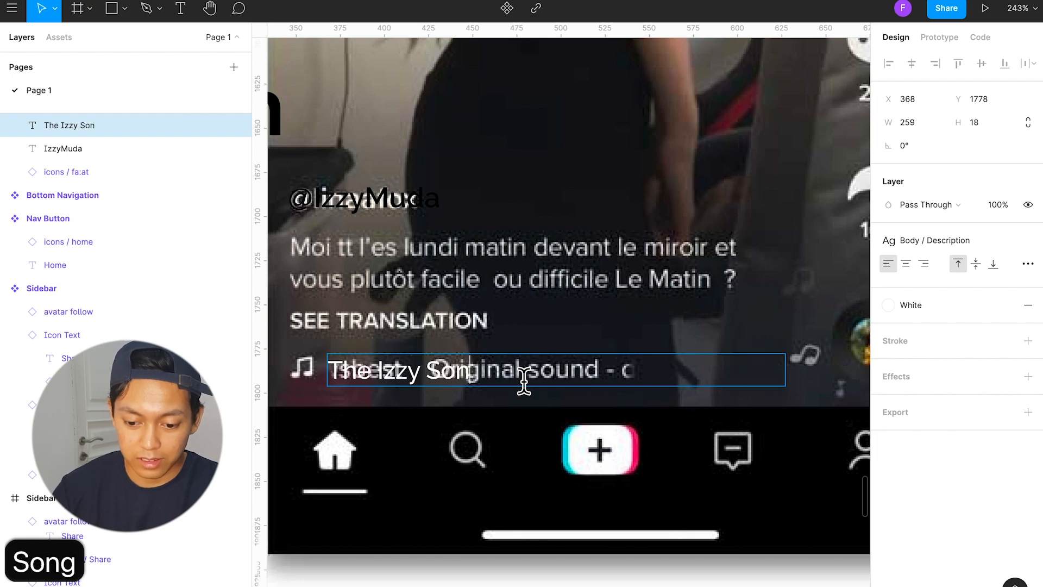